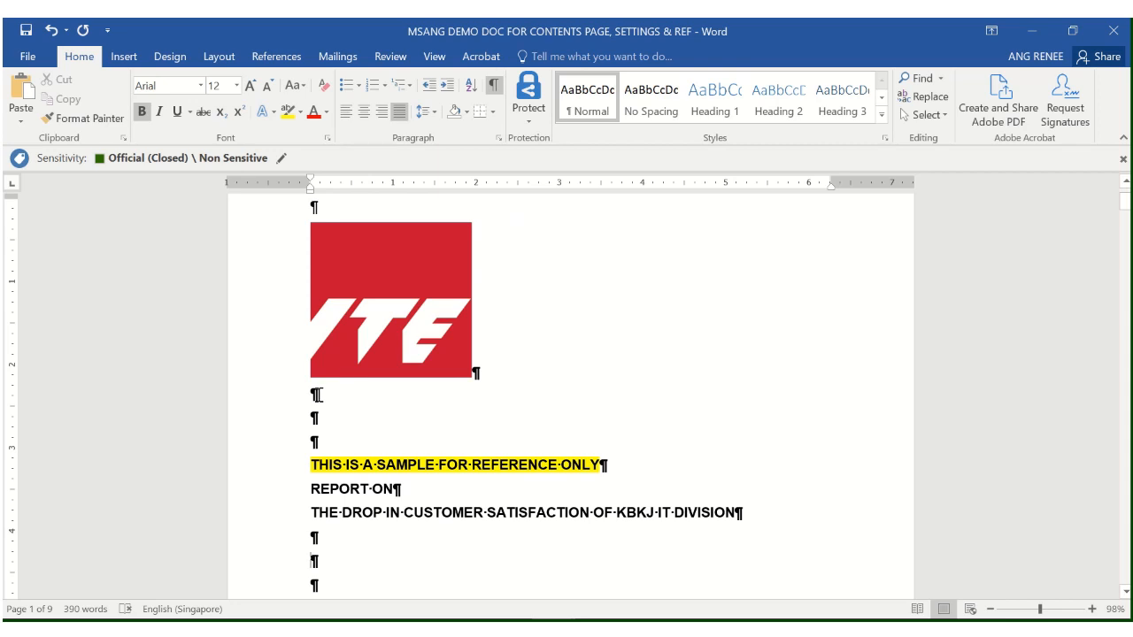
Compare the cover page with formatting marks hidden and shown, down to its page break
click(495, 86)
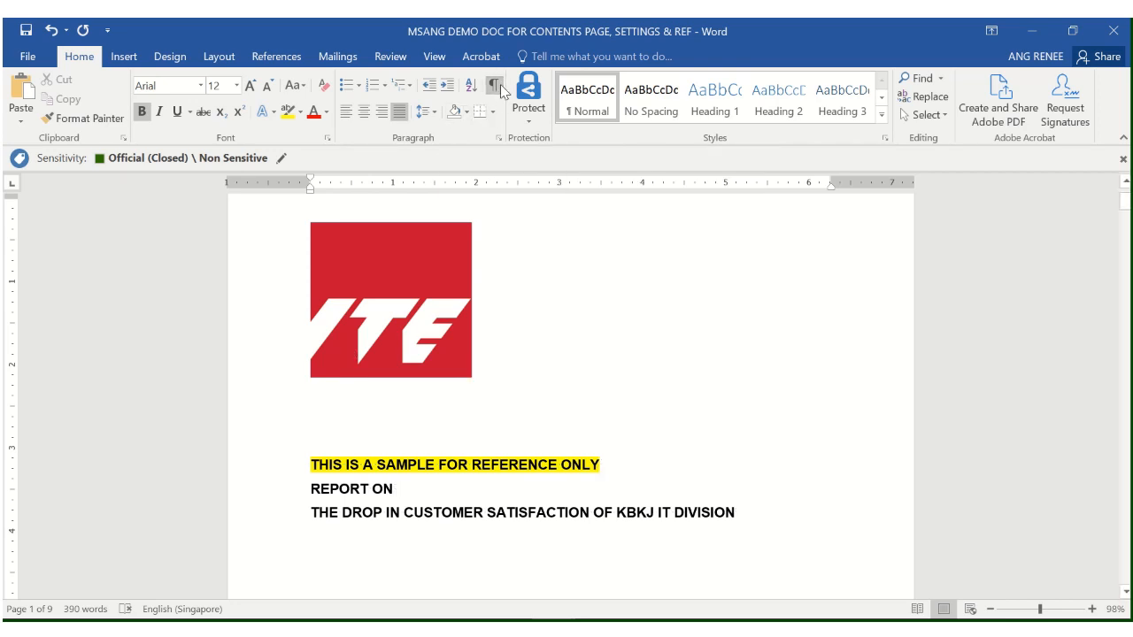
click(496, 86)
scroll(544, 397, down, 4)
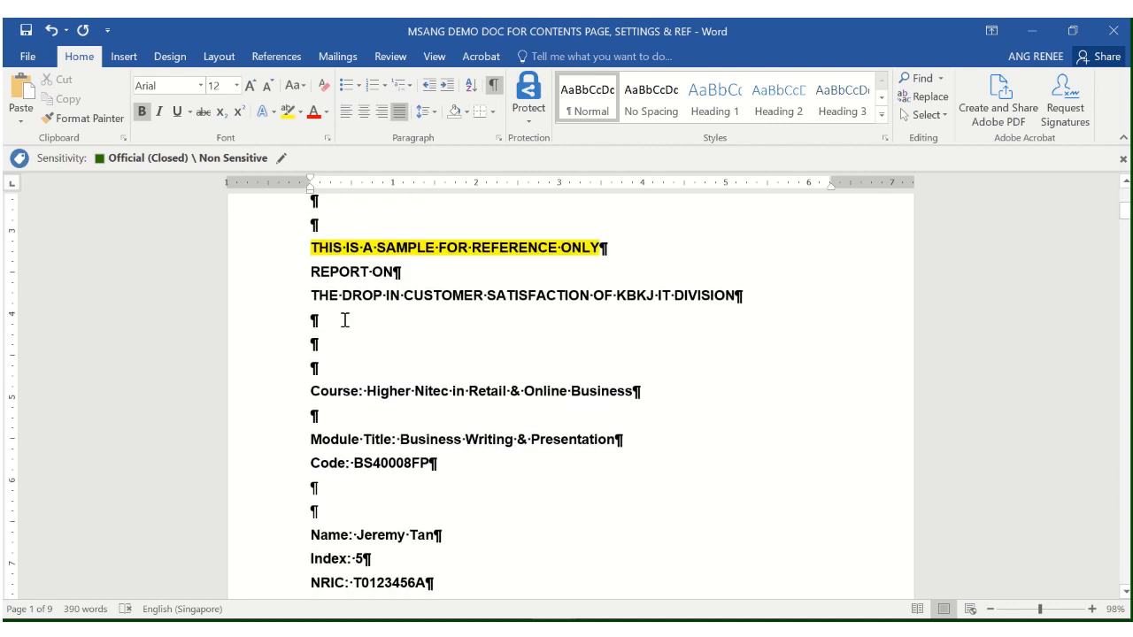
scroll(483, 372, down, 4)
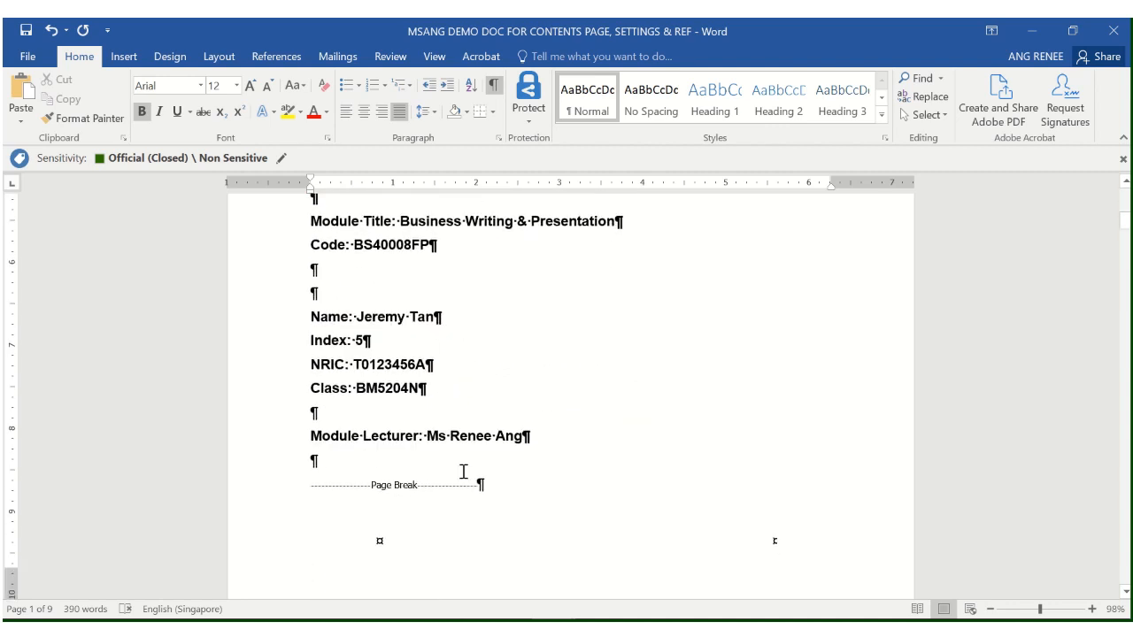
click(495, 86)
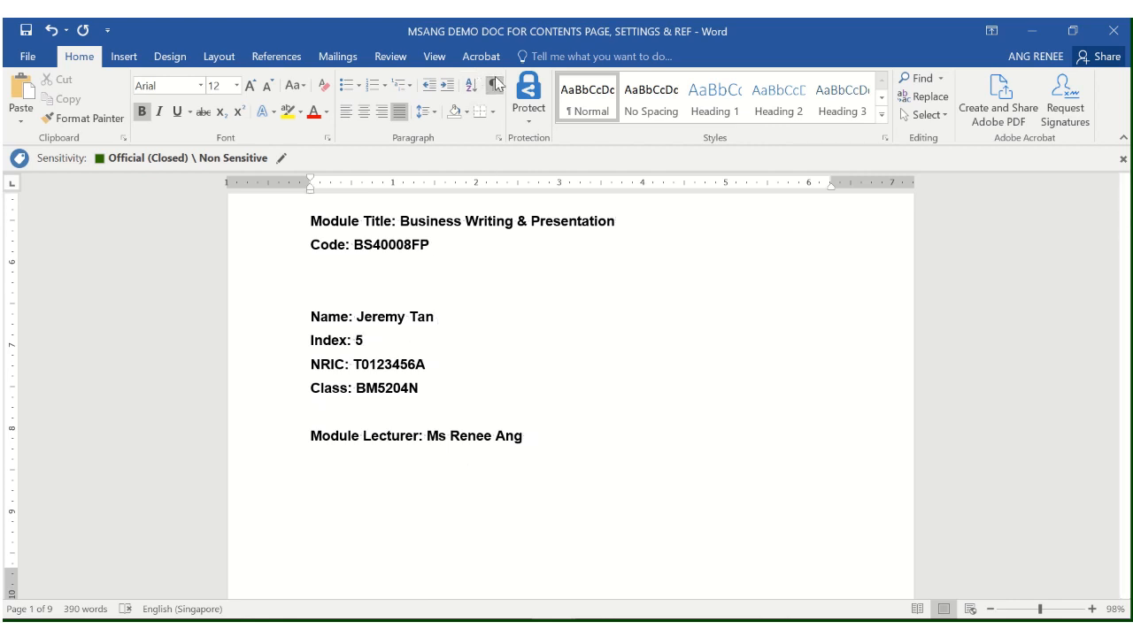
click(495, 85)
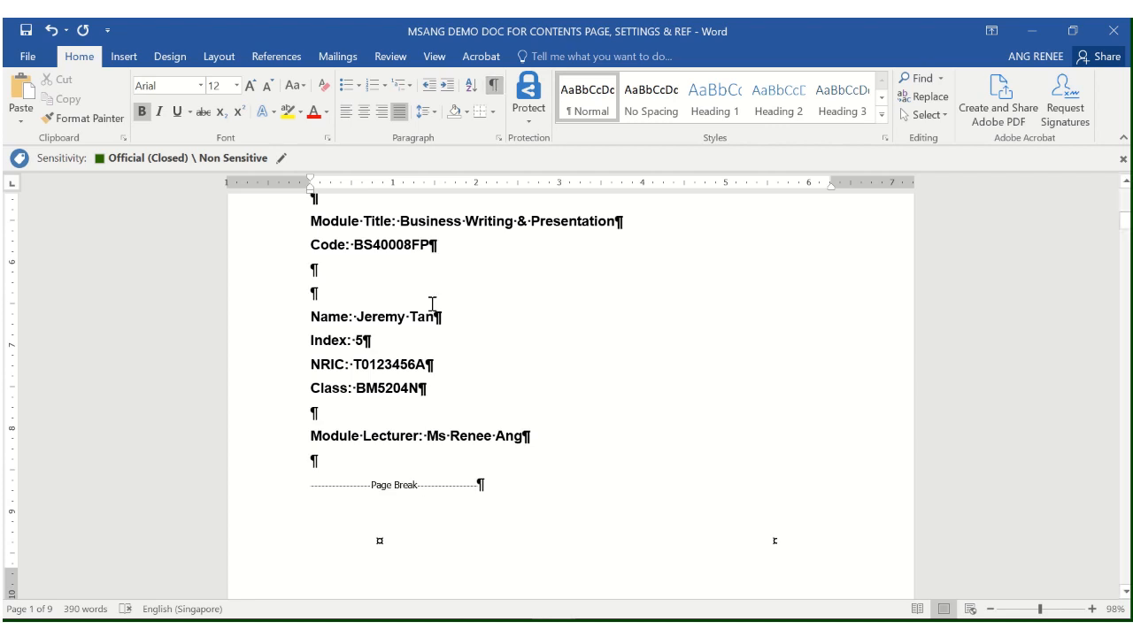
Set the text of the whole document to Arial, size 12
key(ctrl+a)
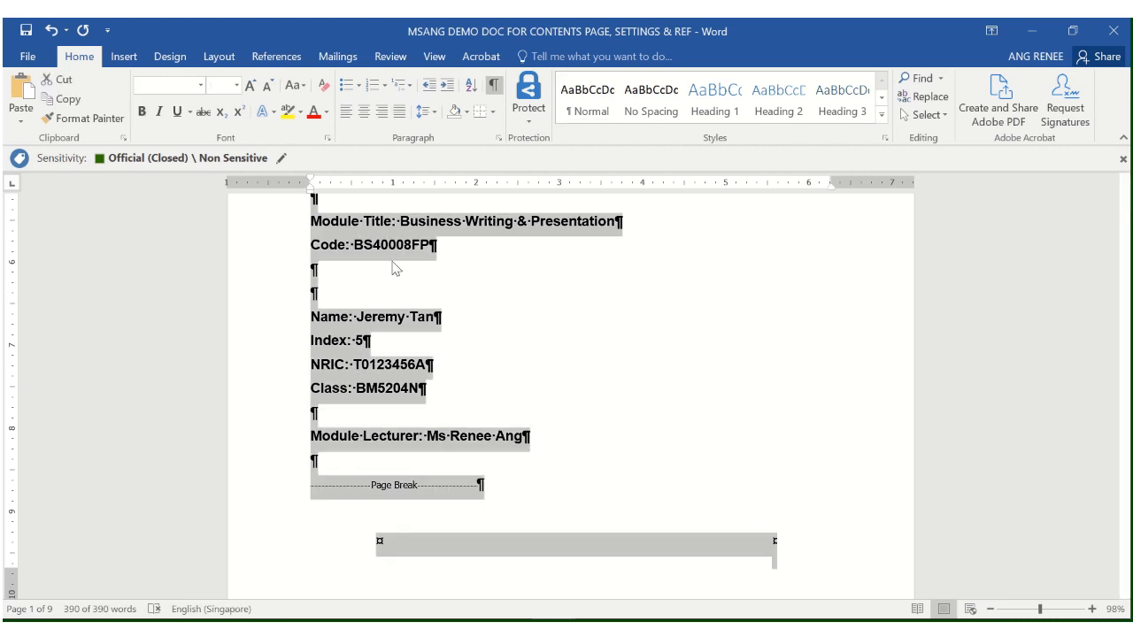
click(200, 86)
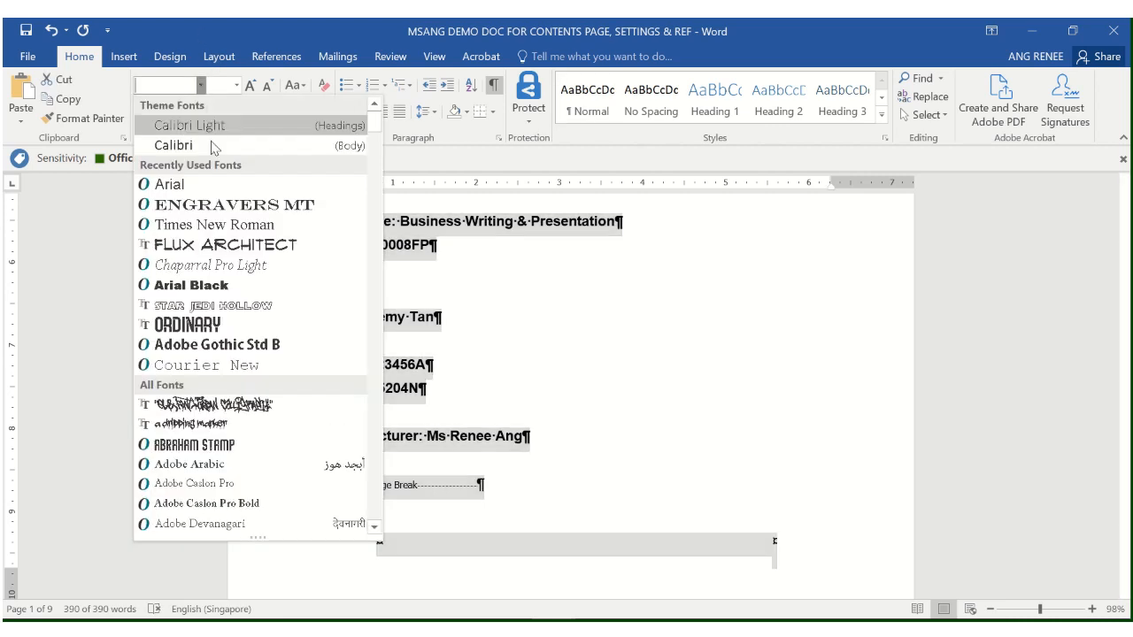
click(199, 184)
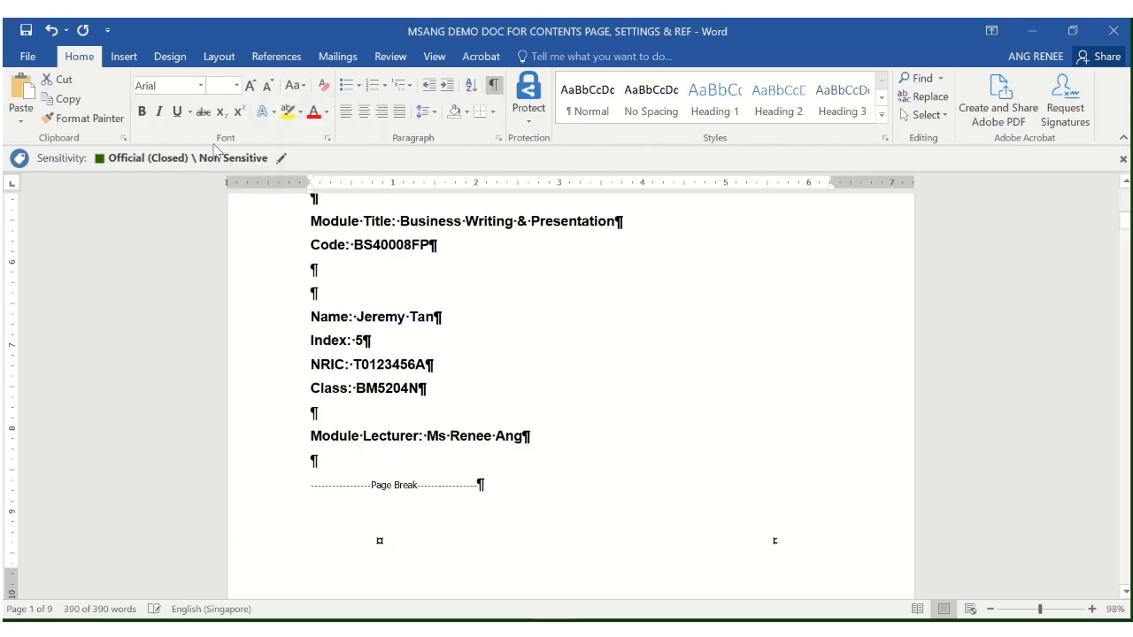
click(236, 85)
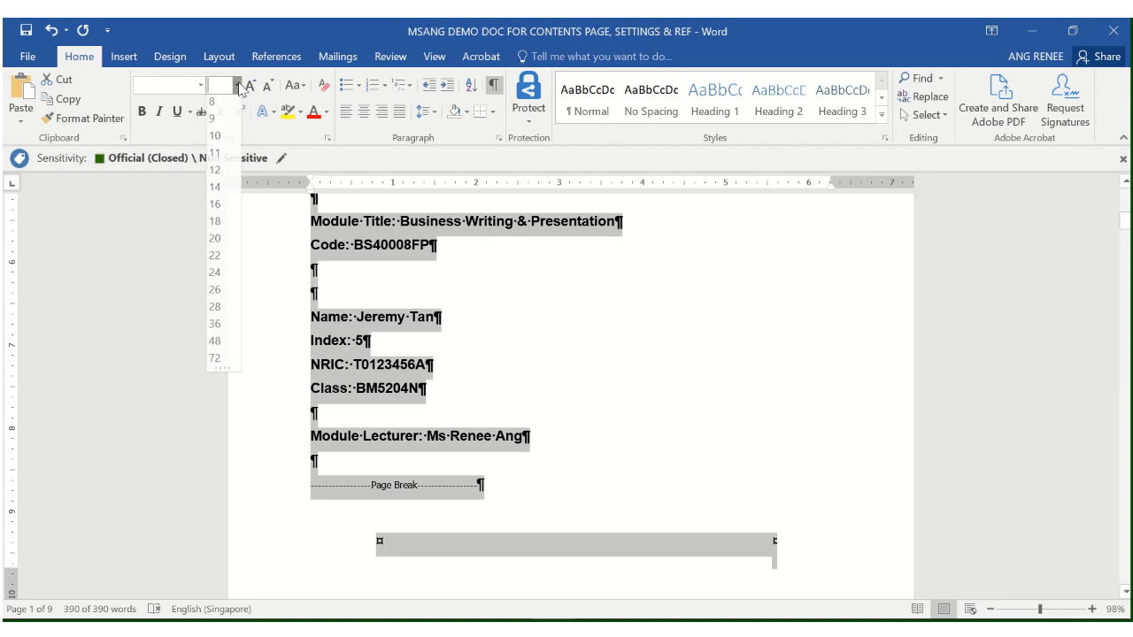
click(217, 174)
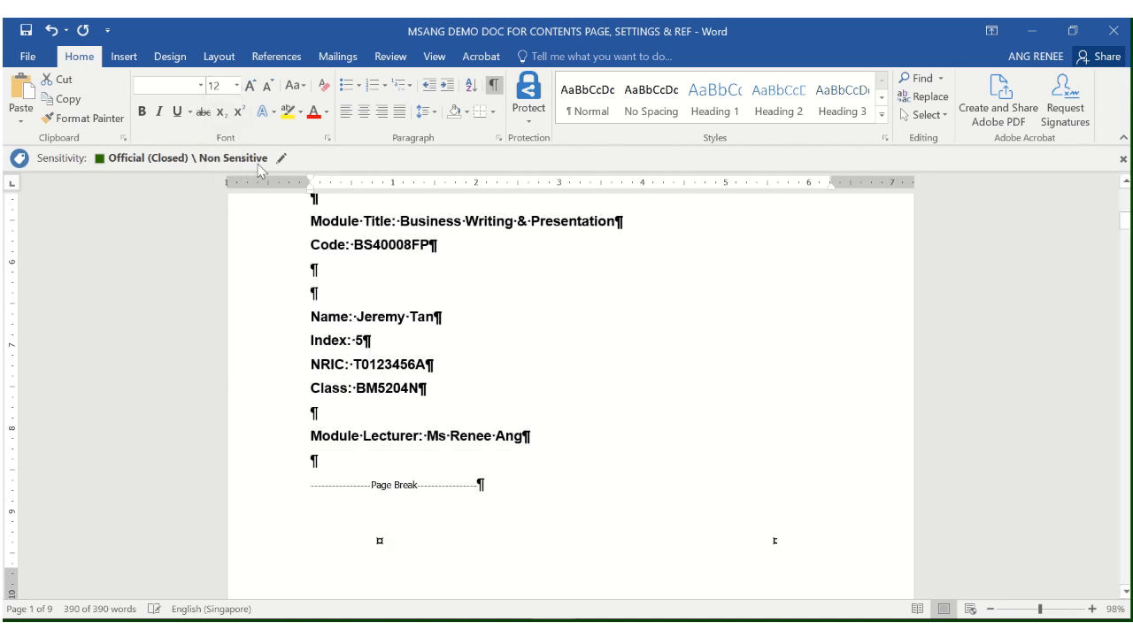
Justify the whole document and set its paragraph spacing to 0 before and after with 1.5 line spacing
click(403, 113)
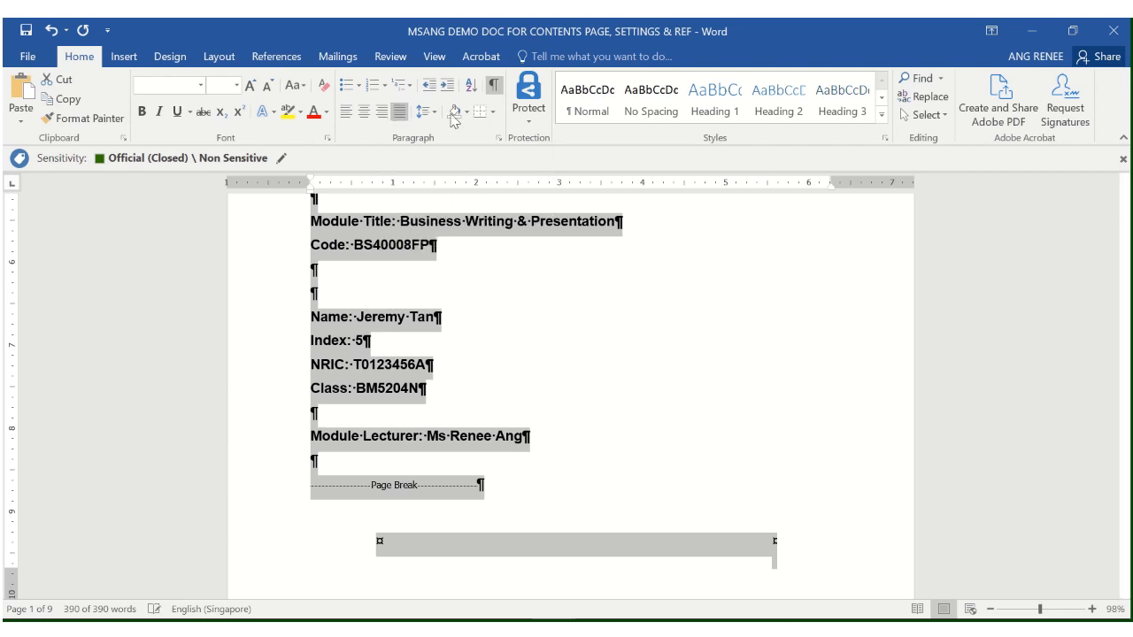
click(499, 138)
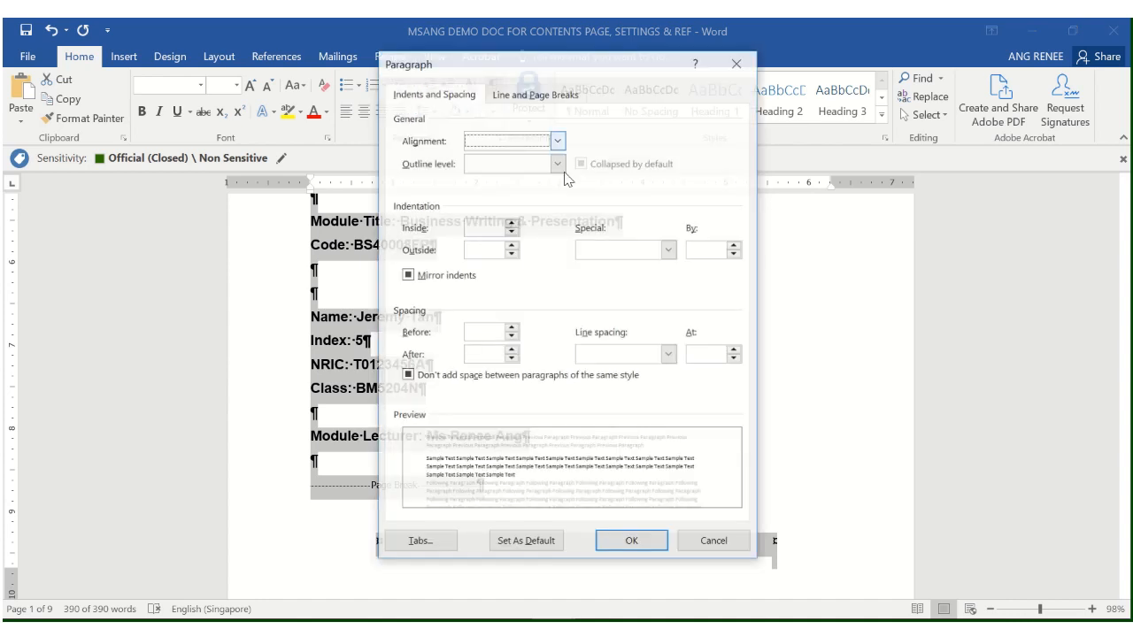
click(492, 327)
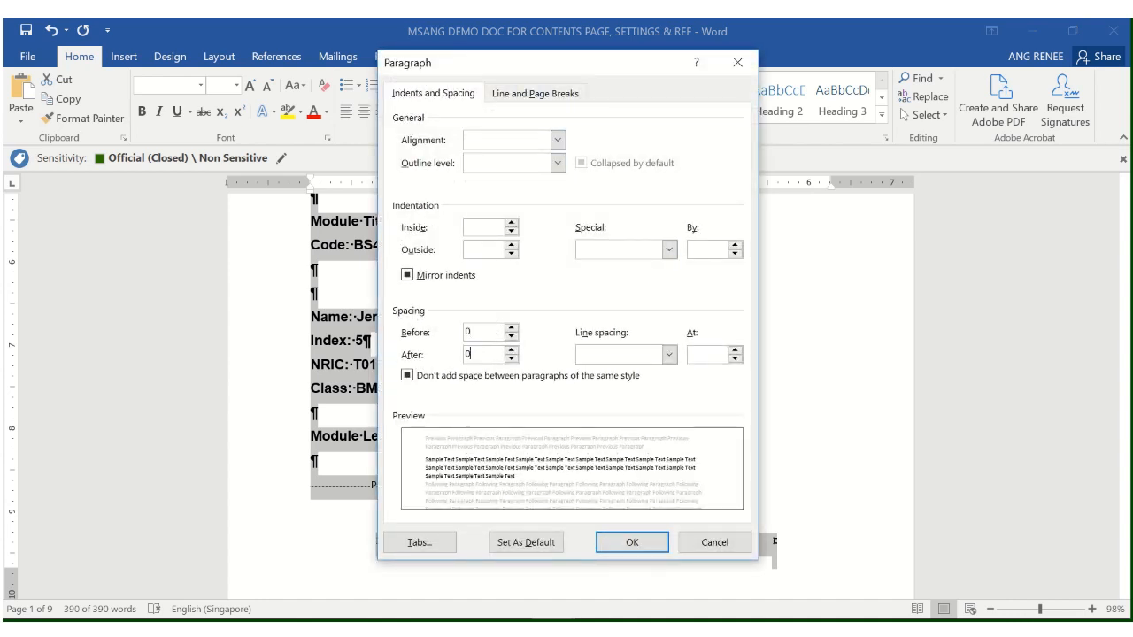
click(669, 354)
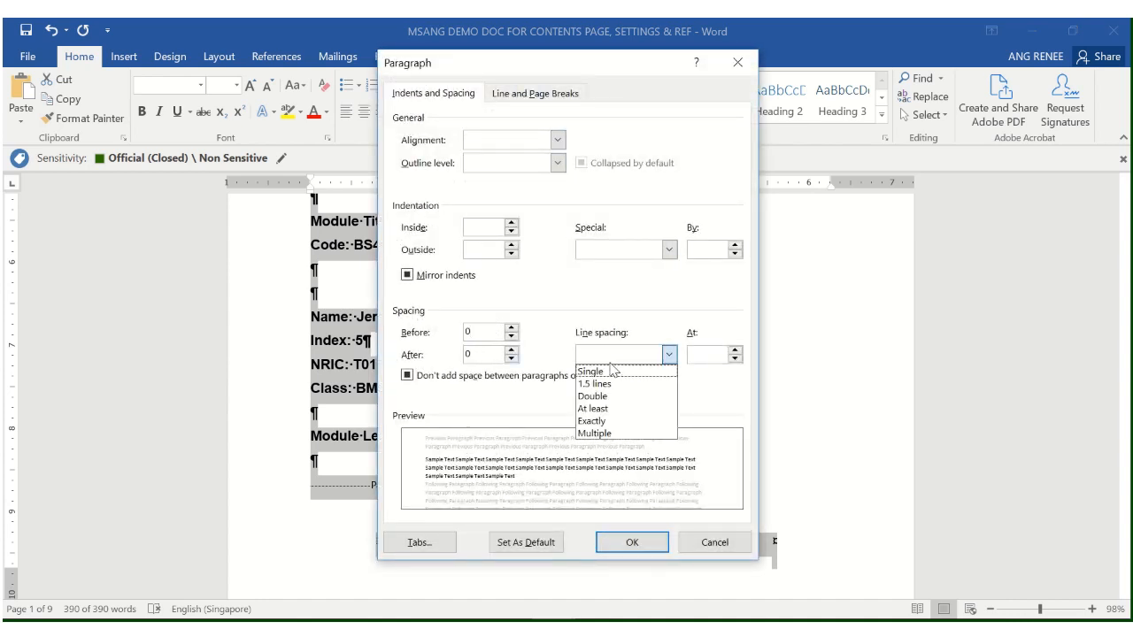
click(595, 386)
click(629, 540)
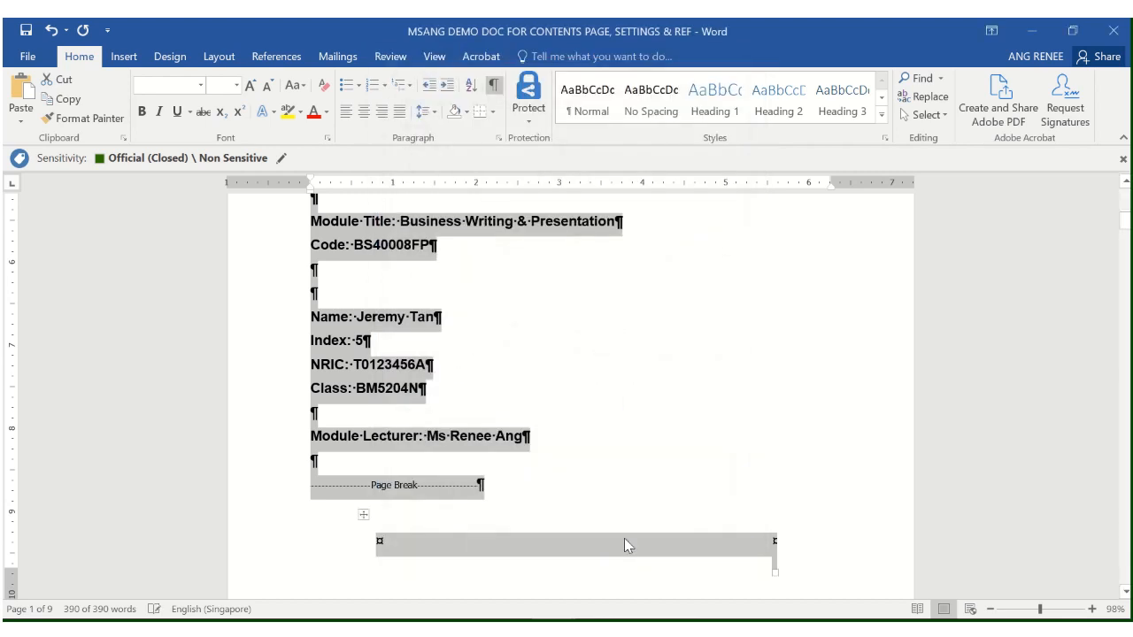
click(657, 486)
Left-align the body paragraphs under the Introduction heading, and return them to justified alignment
scroll(657, 485, down, 5)
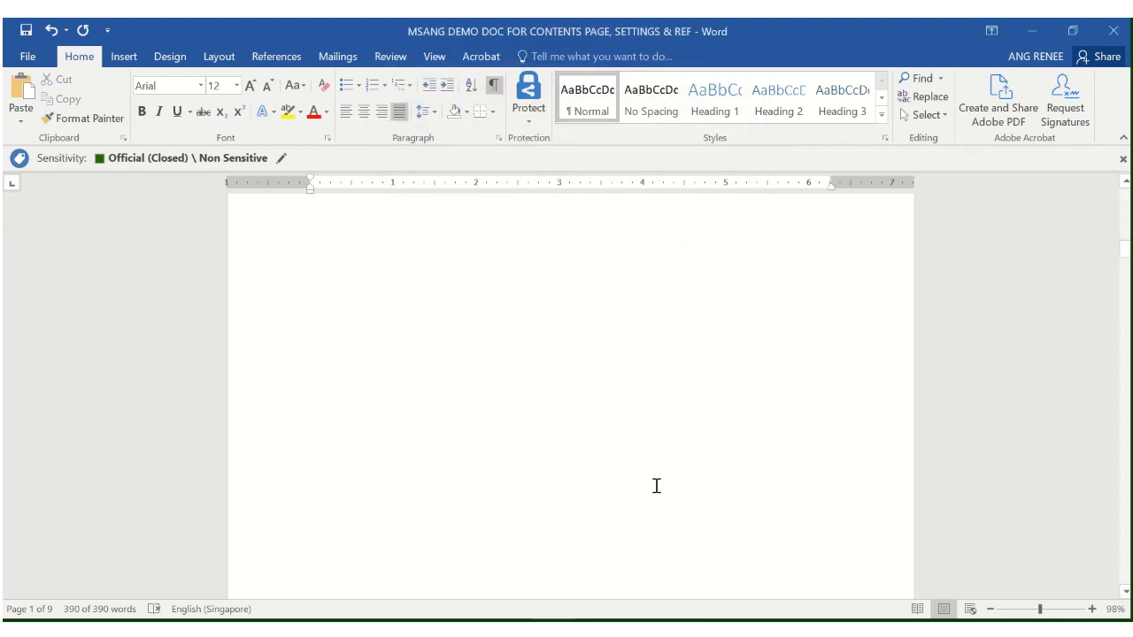
scroll(657, 486, up, 5)
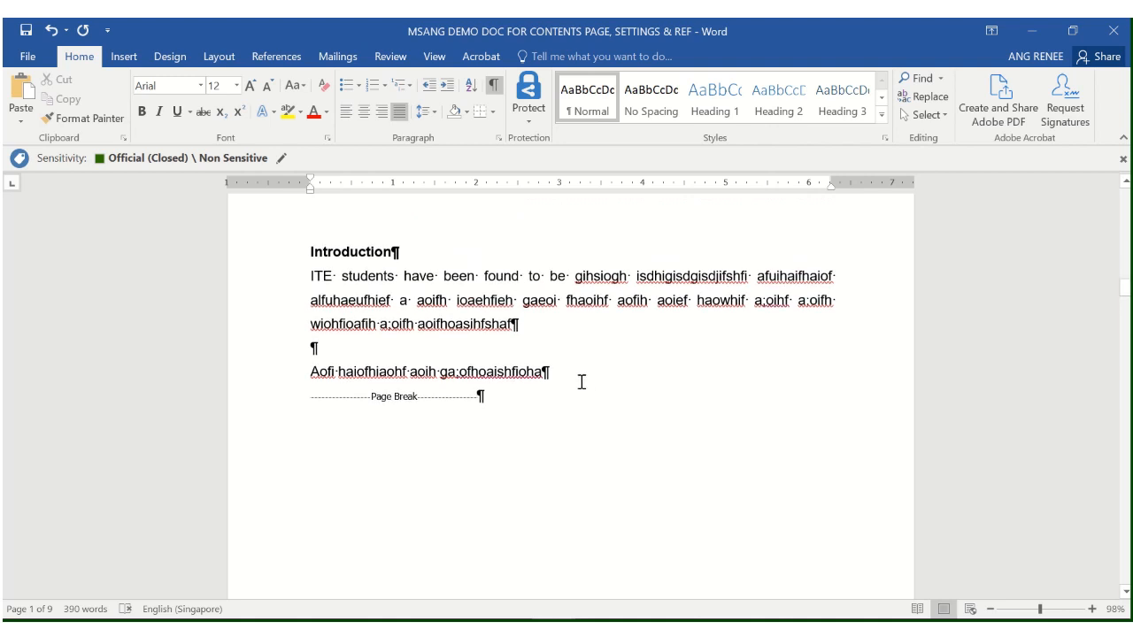
drag(575, 375, 306, 276)
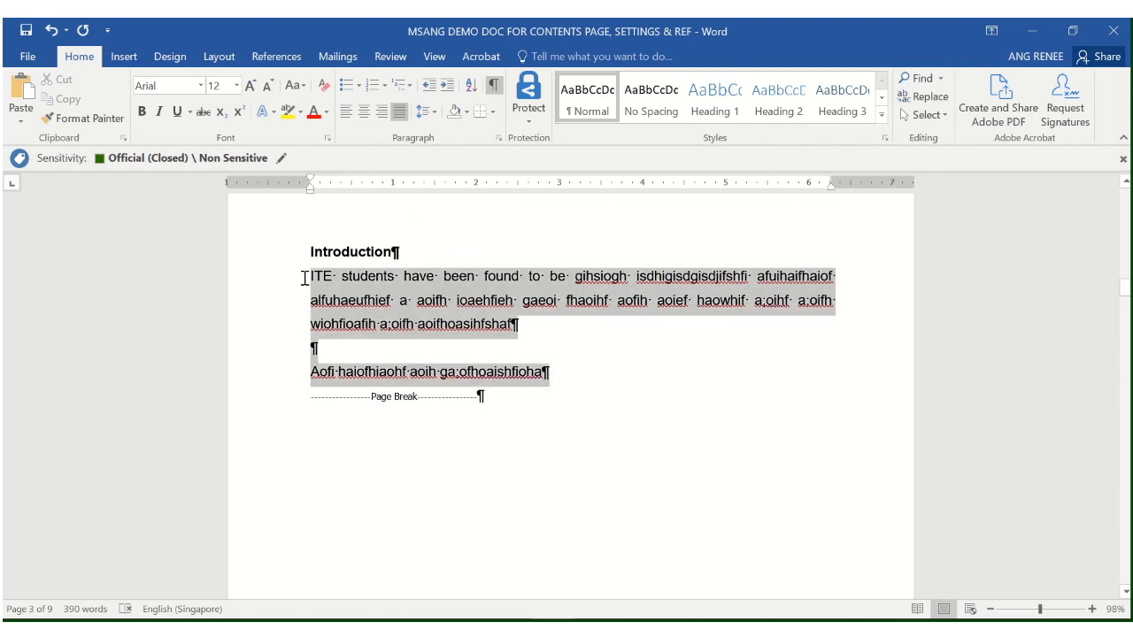
click(348, 111)
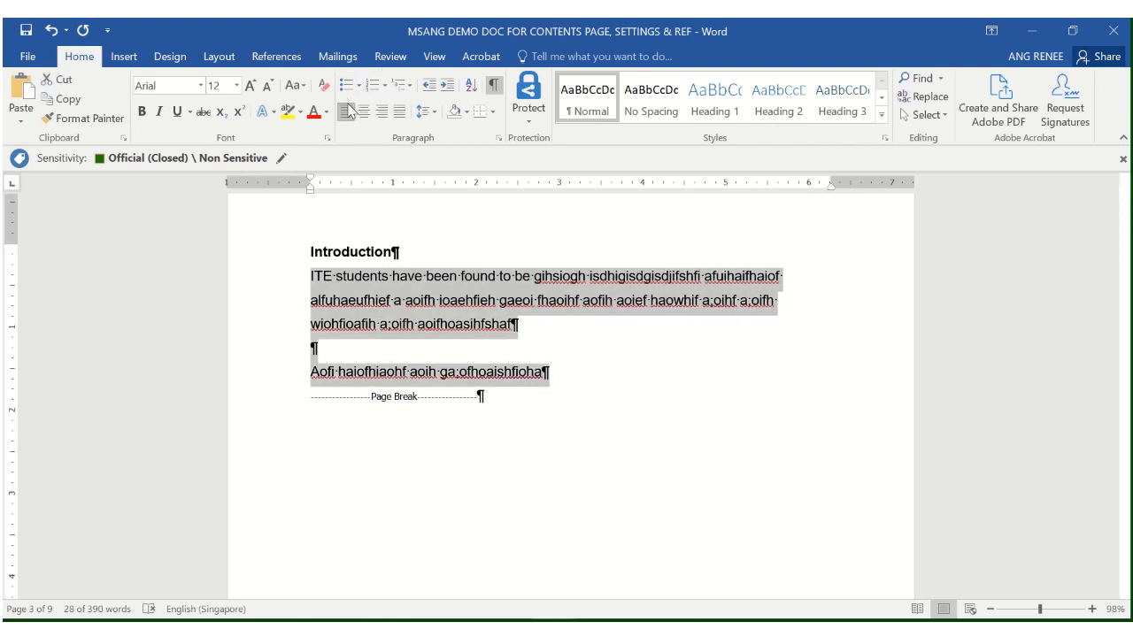
click(400, 112)
click(673, 337)
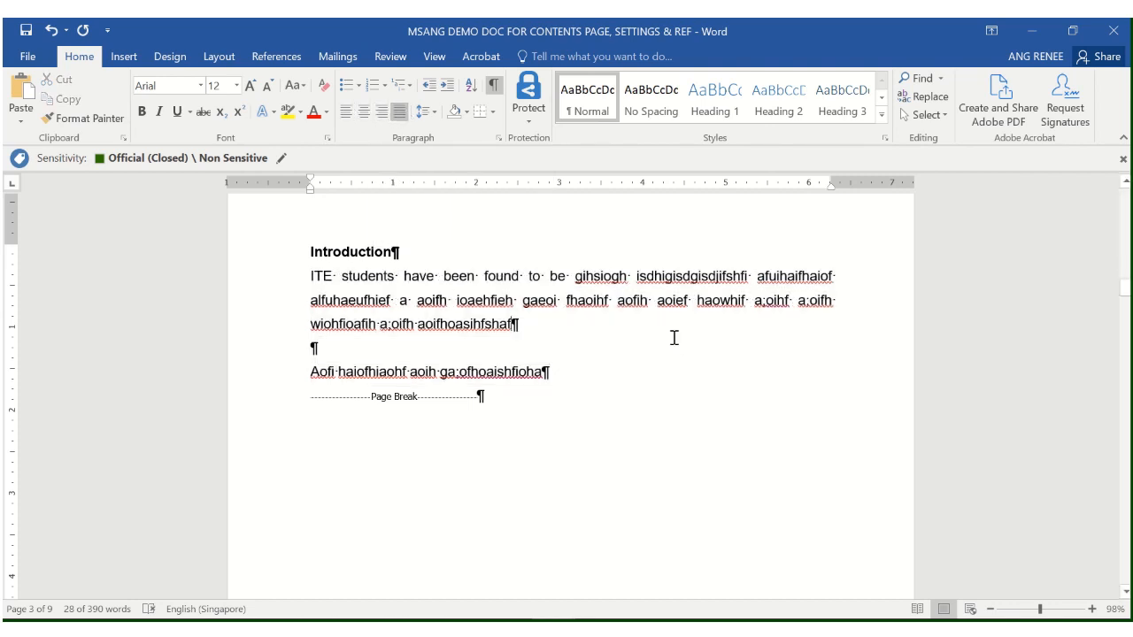
Centre the cover page content, from the ITE logo down to the module lecturer line
scroll(673, 337, up, 15)
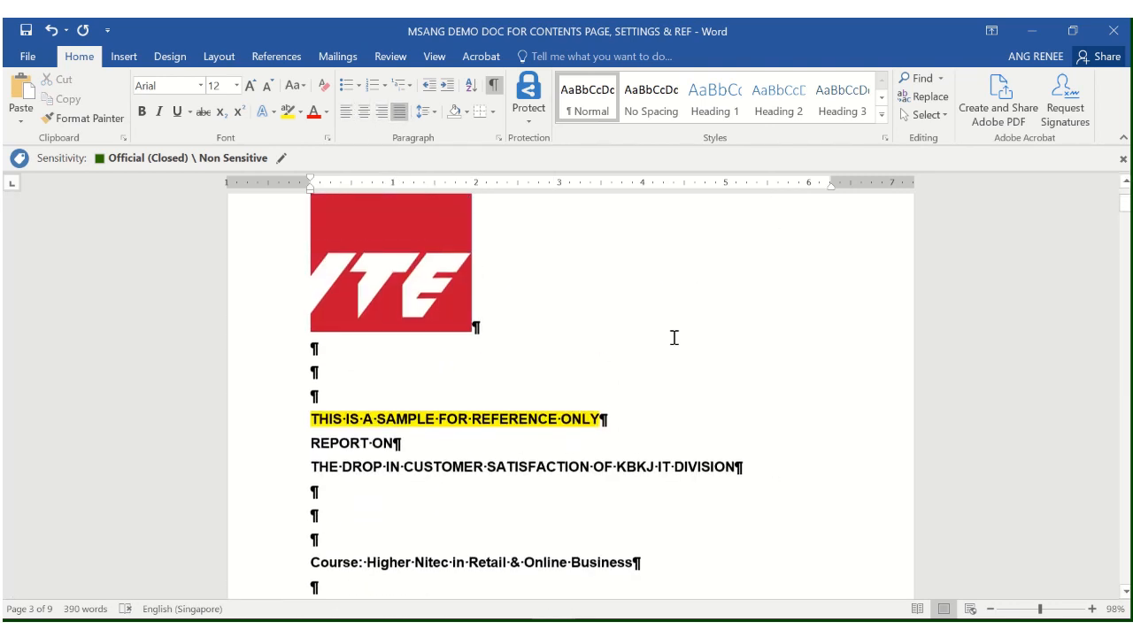
click(1025, 610)
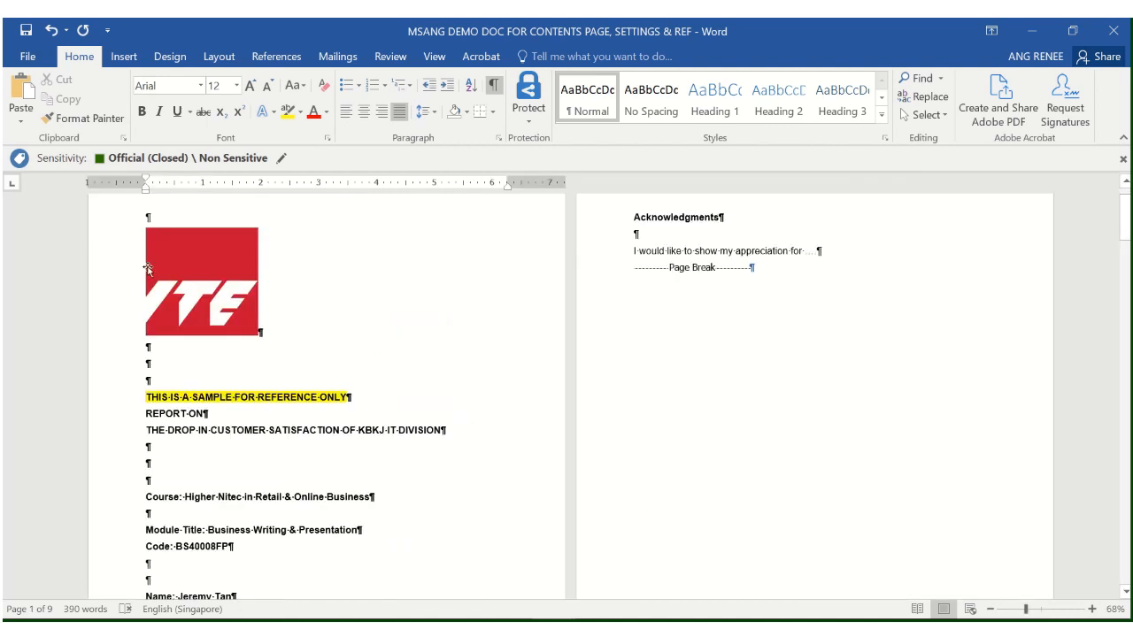
click(158, 222)
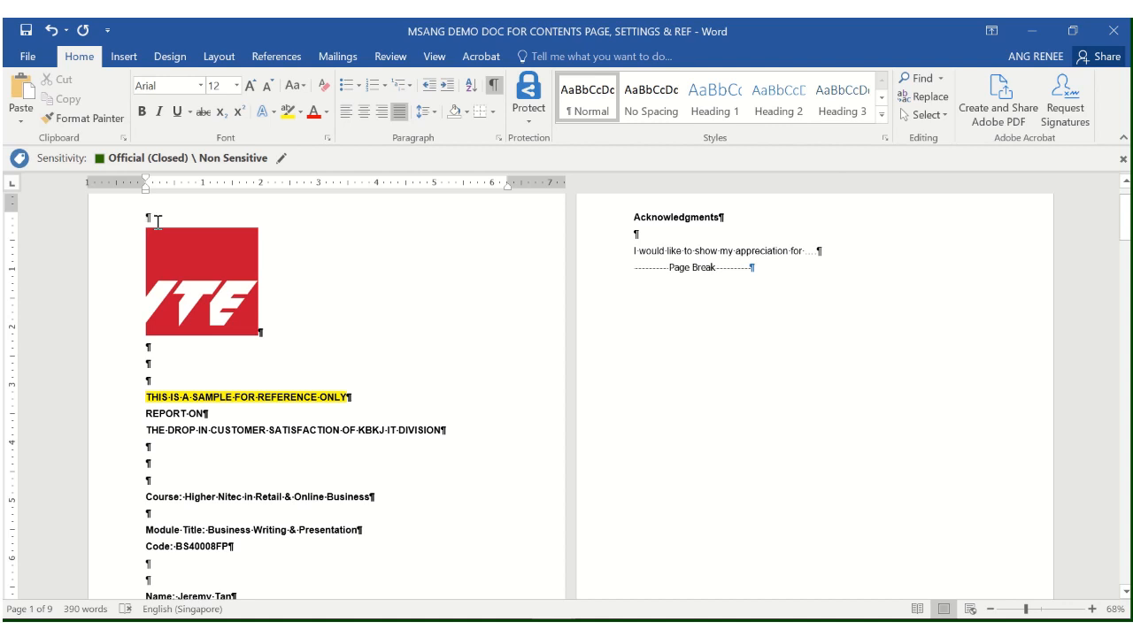
drag(204, 275, 362, 552)
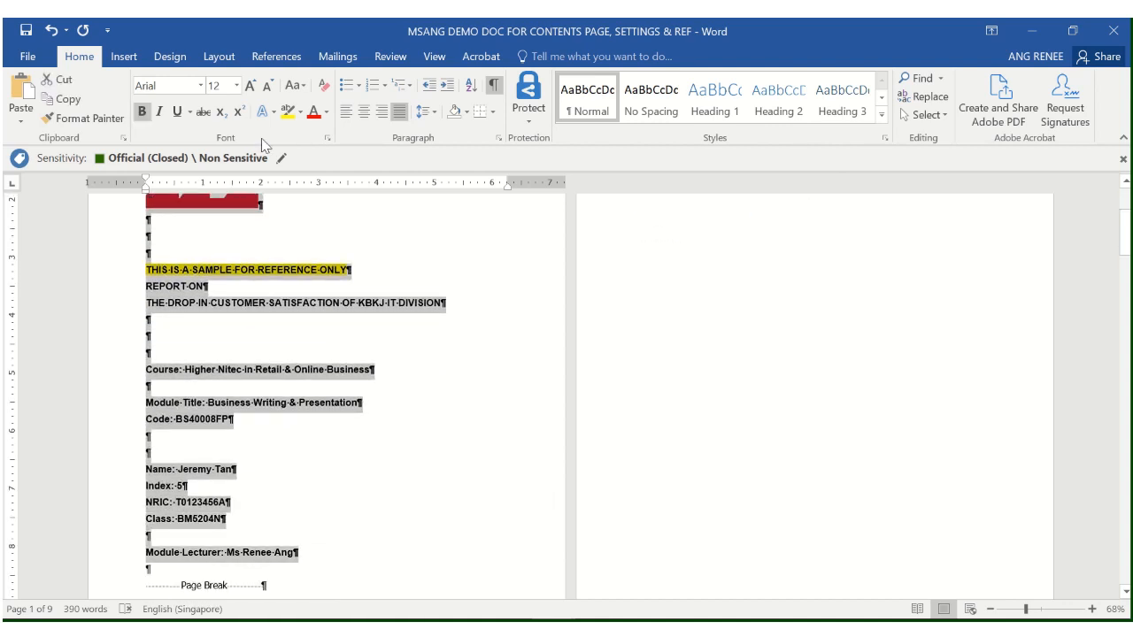
click(364, 111)
click(409, 240)
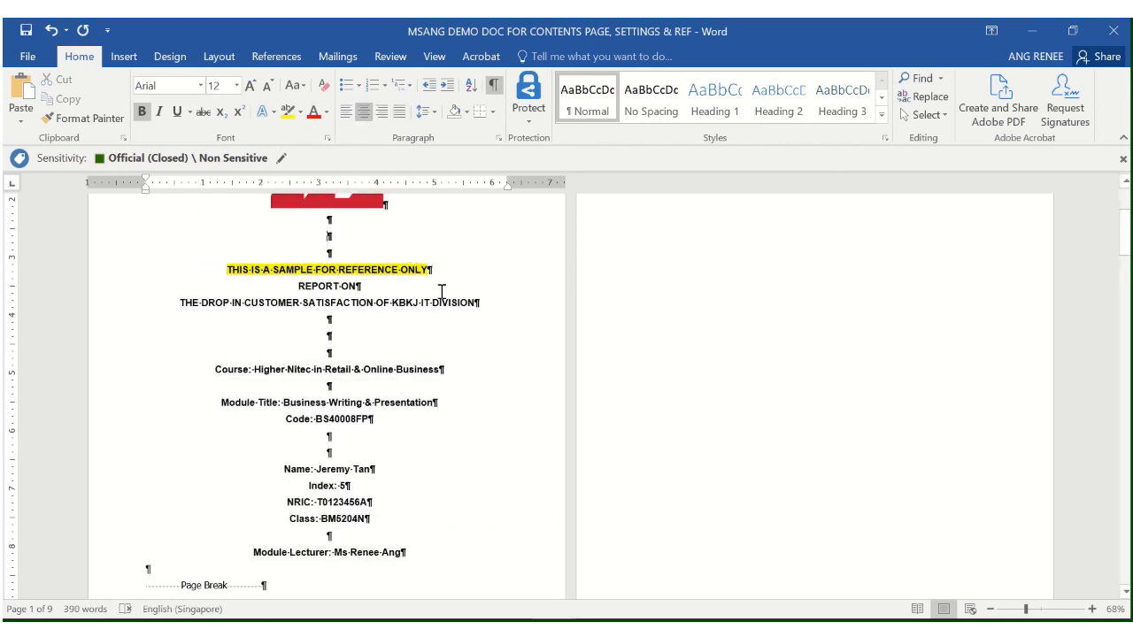
Hide the formatting marks and review the layout of the centred cover page
click(494, 86)
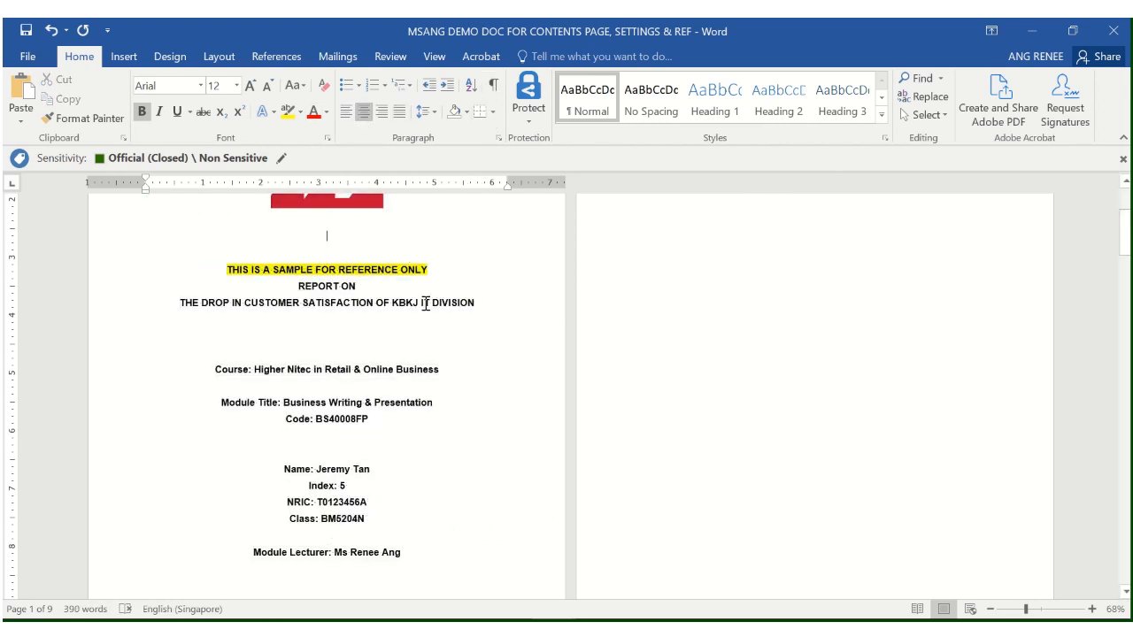
scroll(425, 304, down, 2)
scroll(426, 303, up, 5)
scroll(425, 303, up, 2)
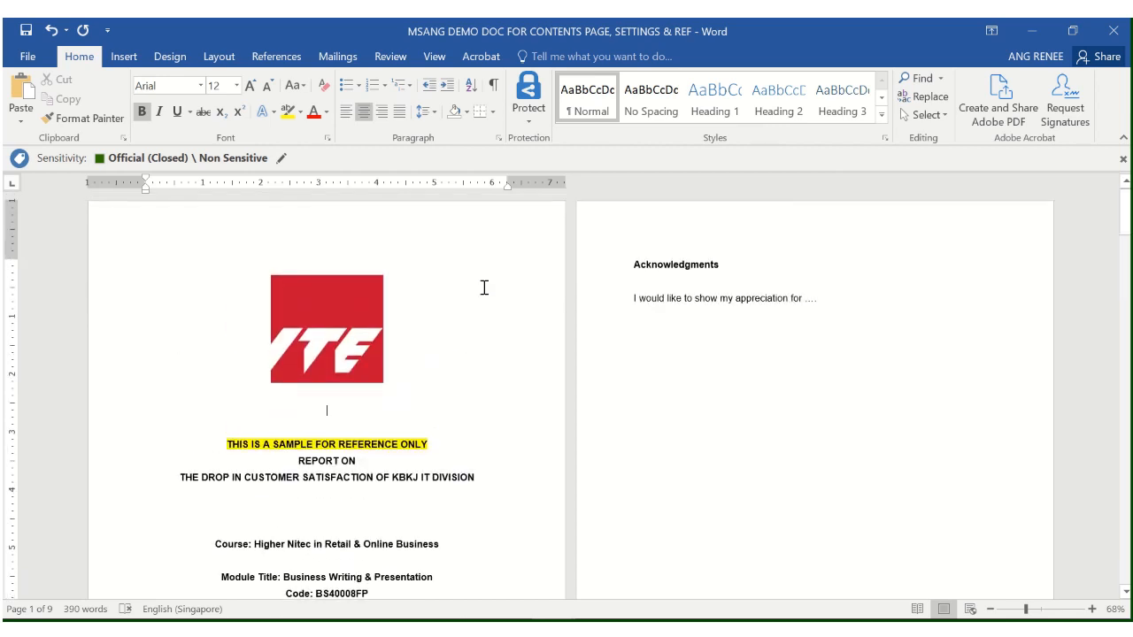
Insert a blank page between the cover page and the Acknowledgments page
click(634, 264)
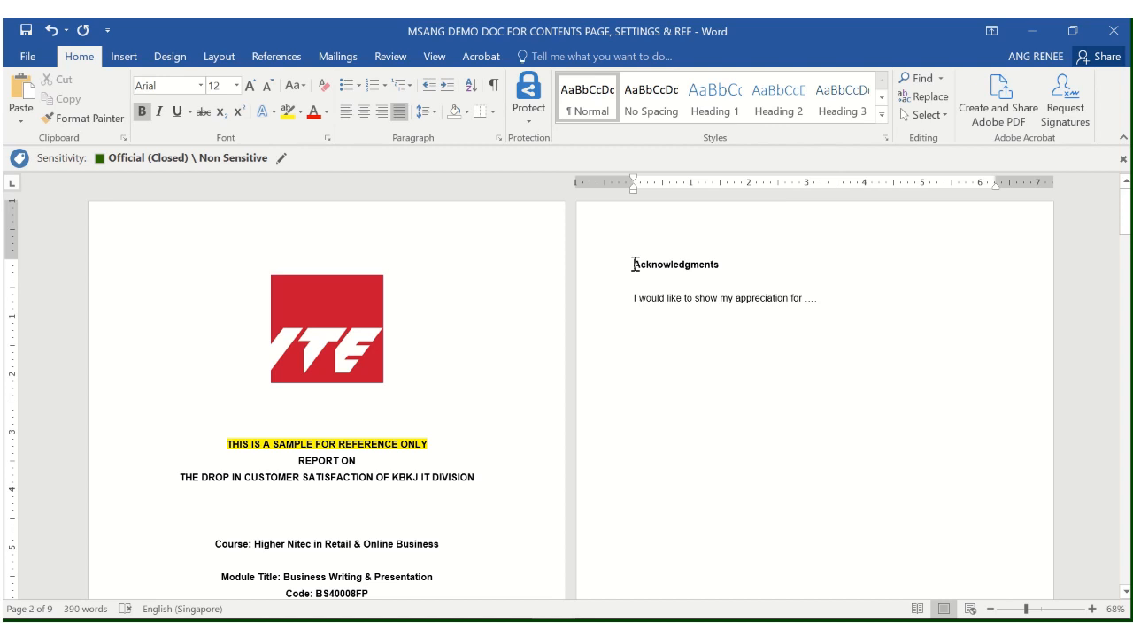
click(124, 57)
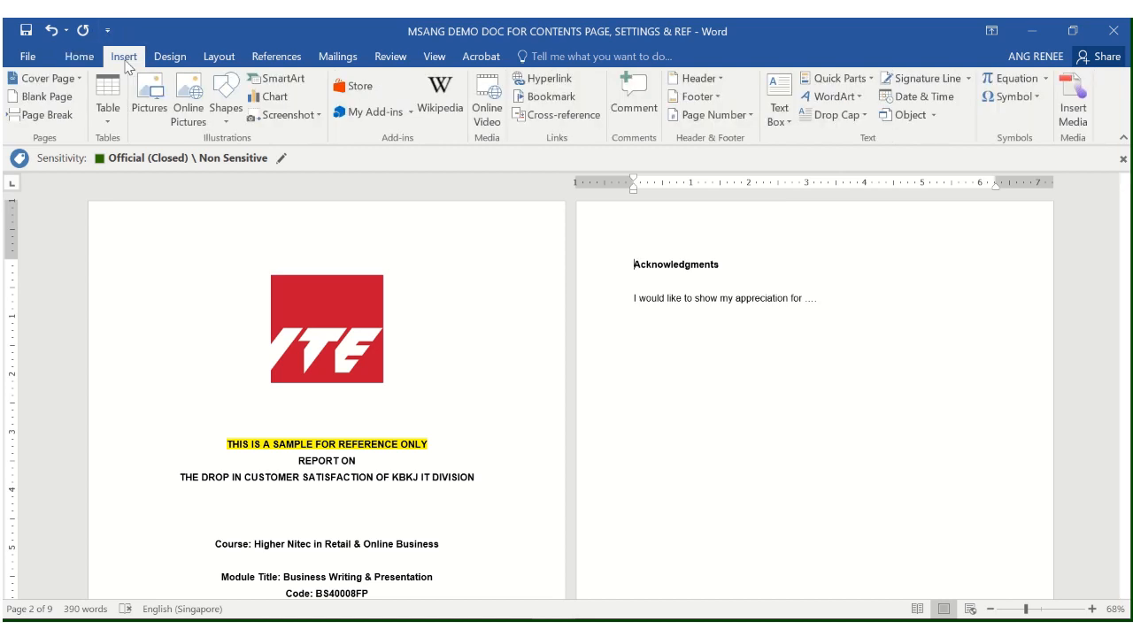
click(59, 104)
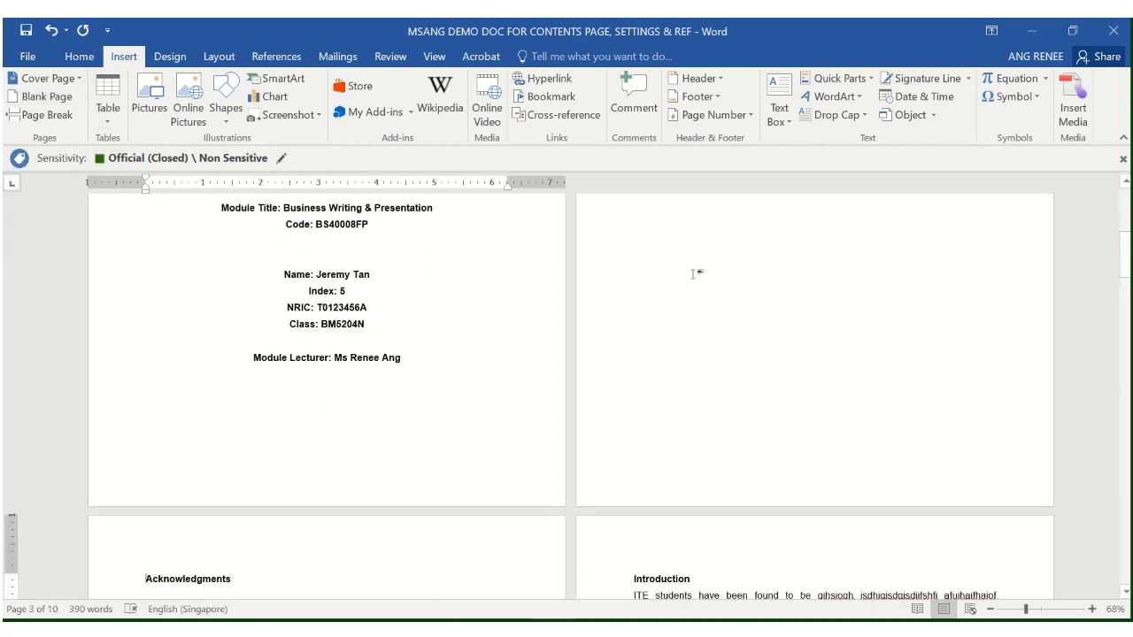
Open the footer of the blank page after the cover and check the footer requirements in the PowerPoint report checklist
scroll(708, 283, up, 4)
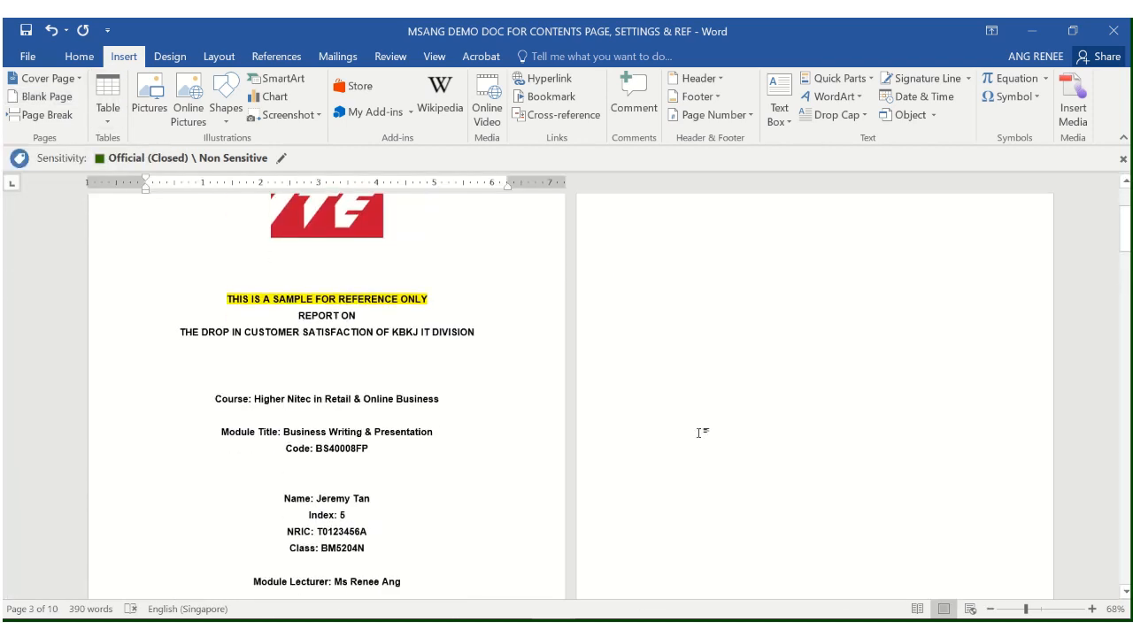
scroll(699, 432, down, 7)
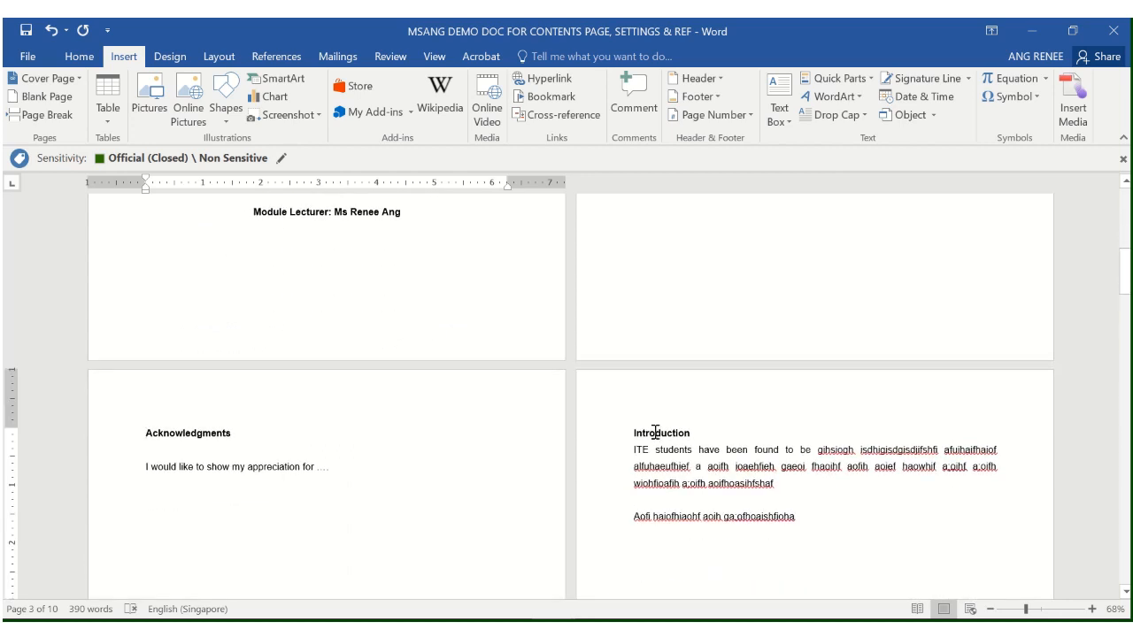
scroll(655, 432, down, 5)
scroll(655, 432, up, 8)
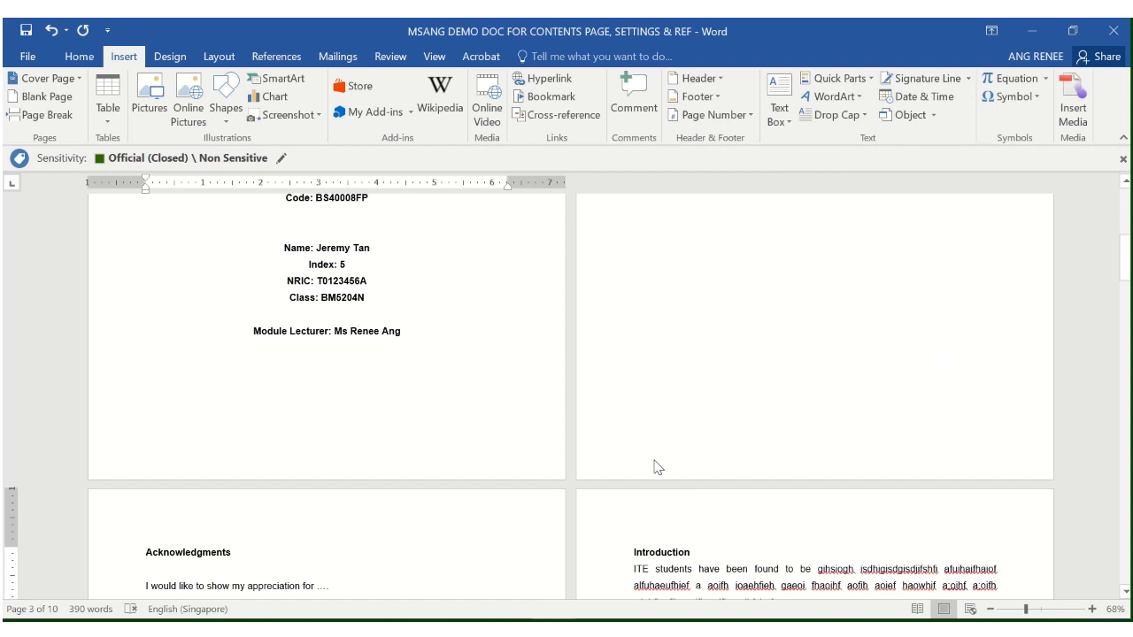
double_click(655, 457)
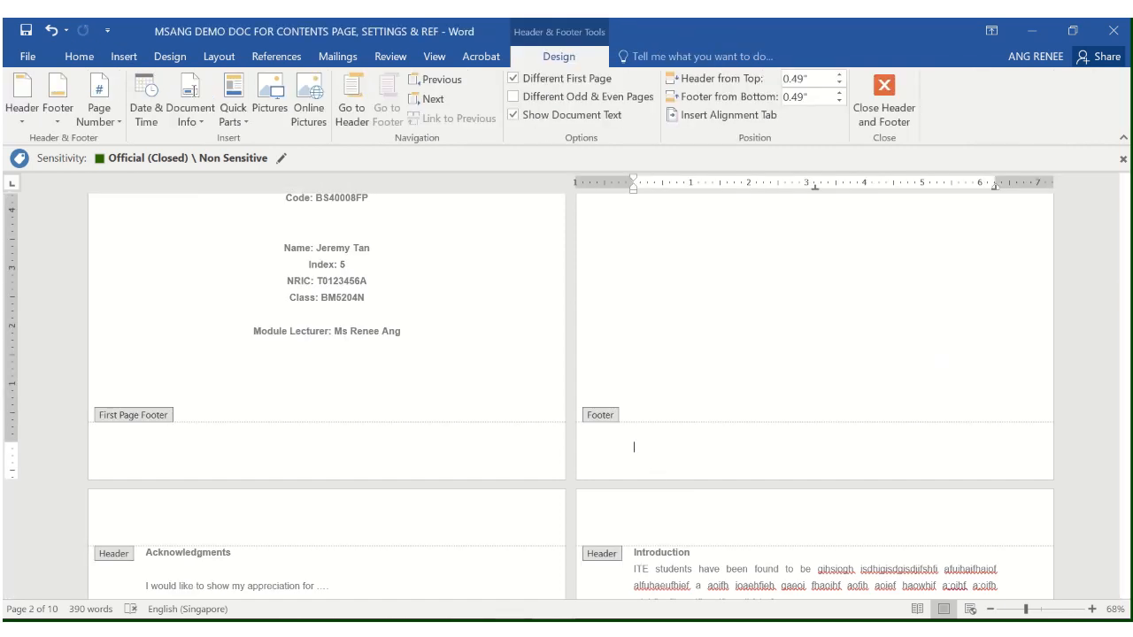
click(542, 580)
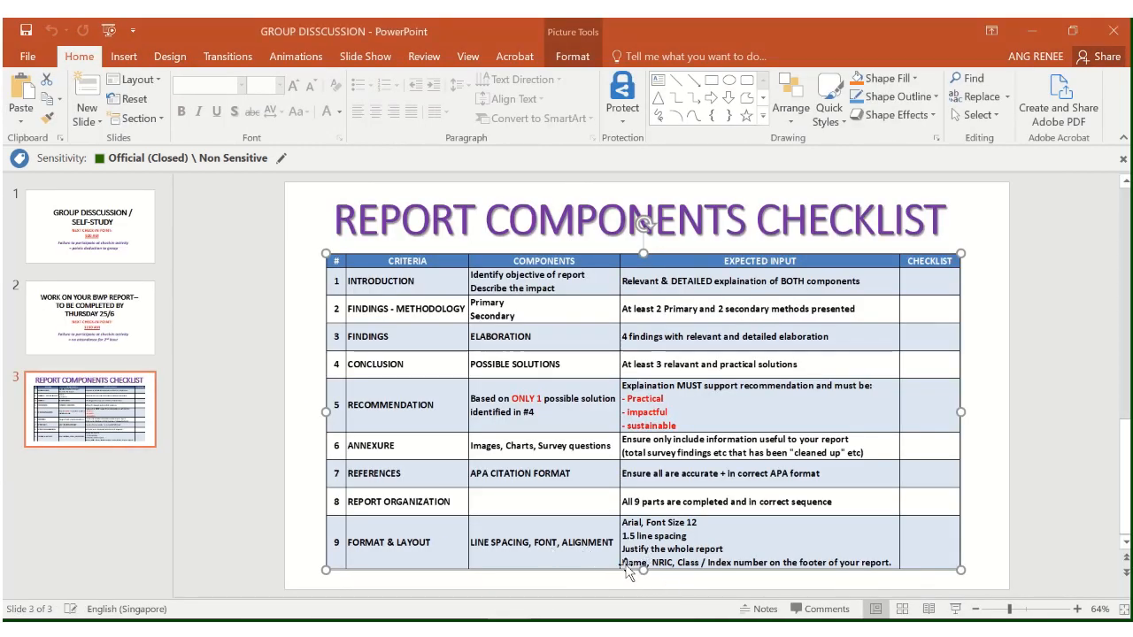
click(1030, 32)
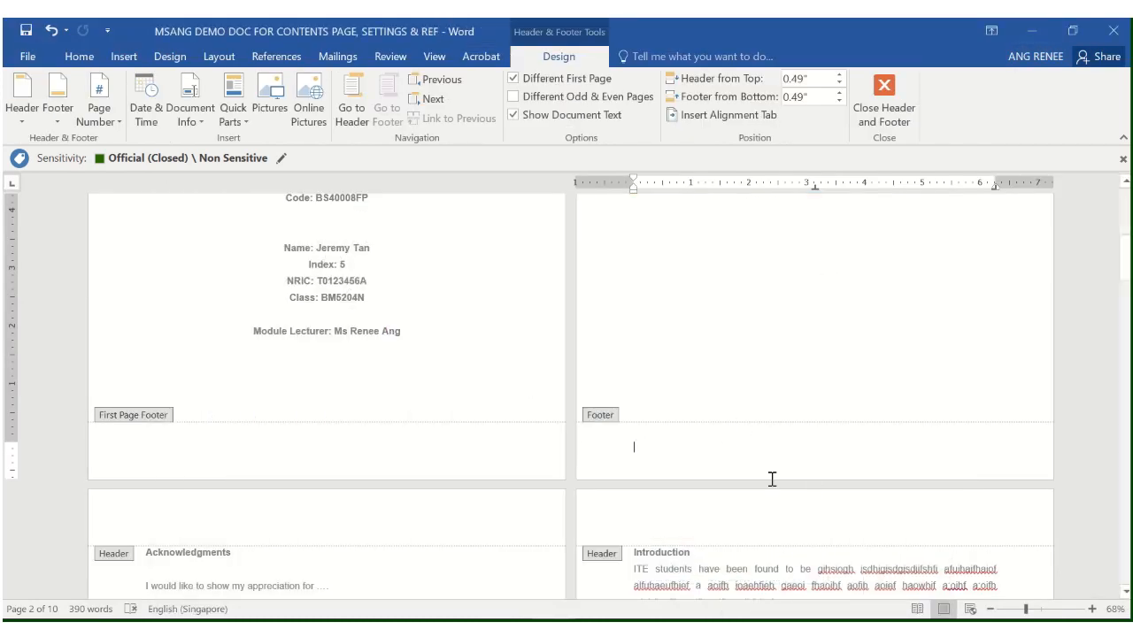
click(47, 111)
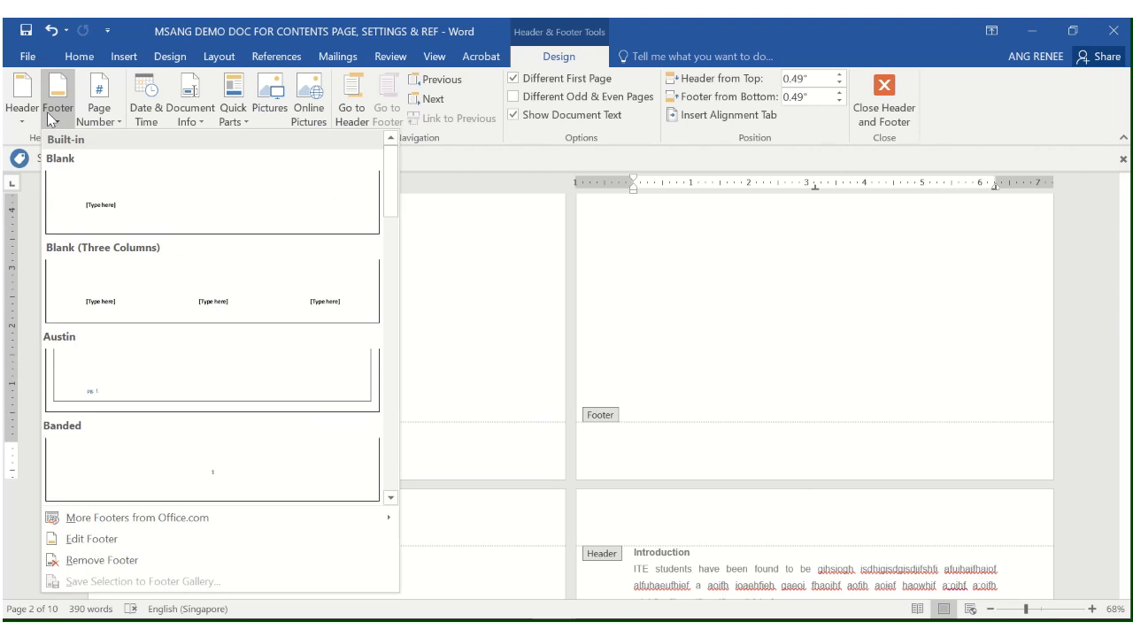
click(883, 111)
click(883, 110)
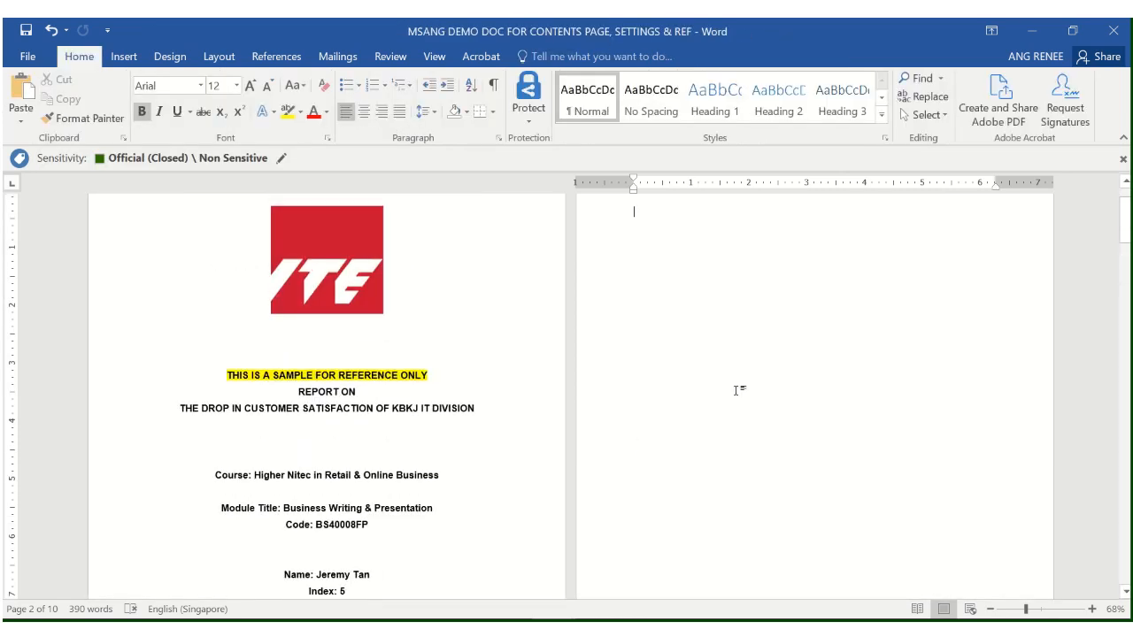
Insert a Blank (Three Columns) footer on the blank page after the cover page
scroll(703, 375, down, 6)
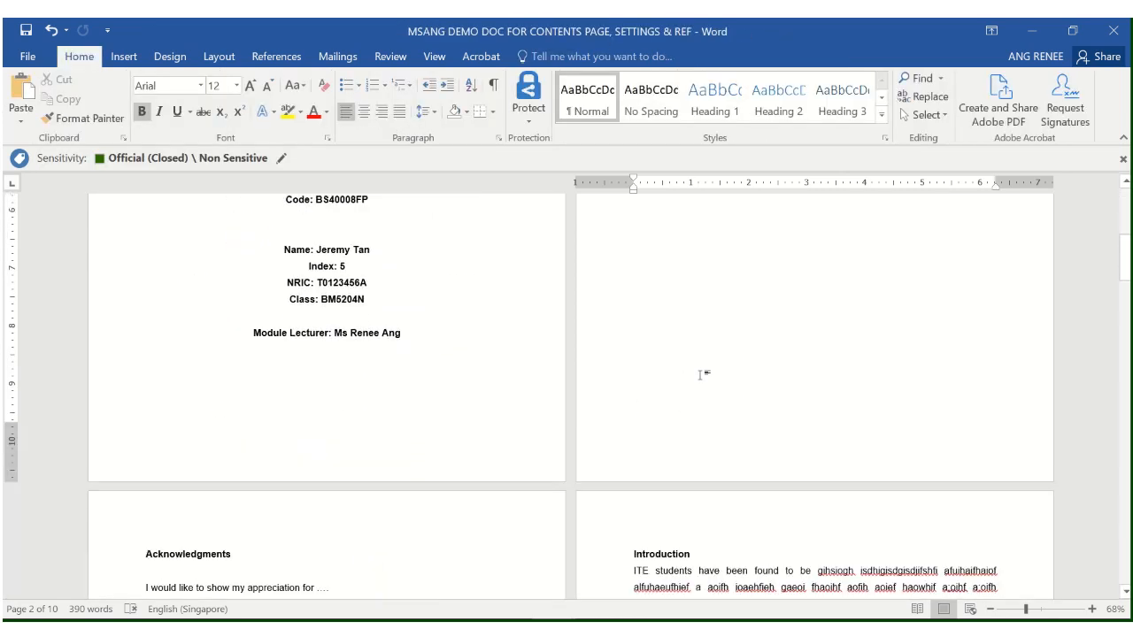
double_click(627, 459)
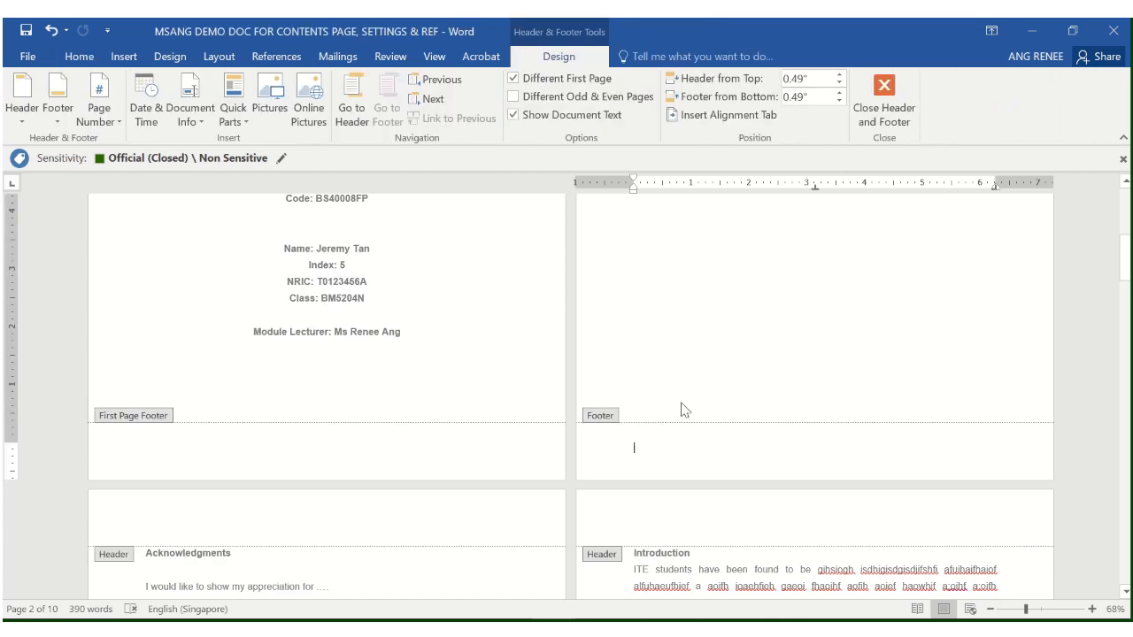
click(74, 129)
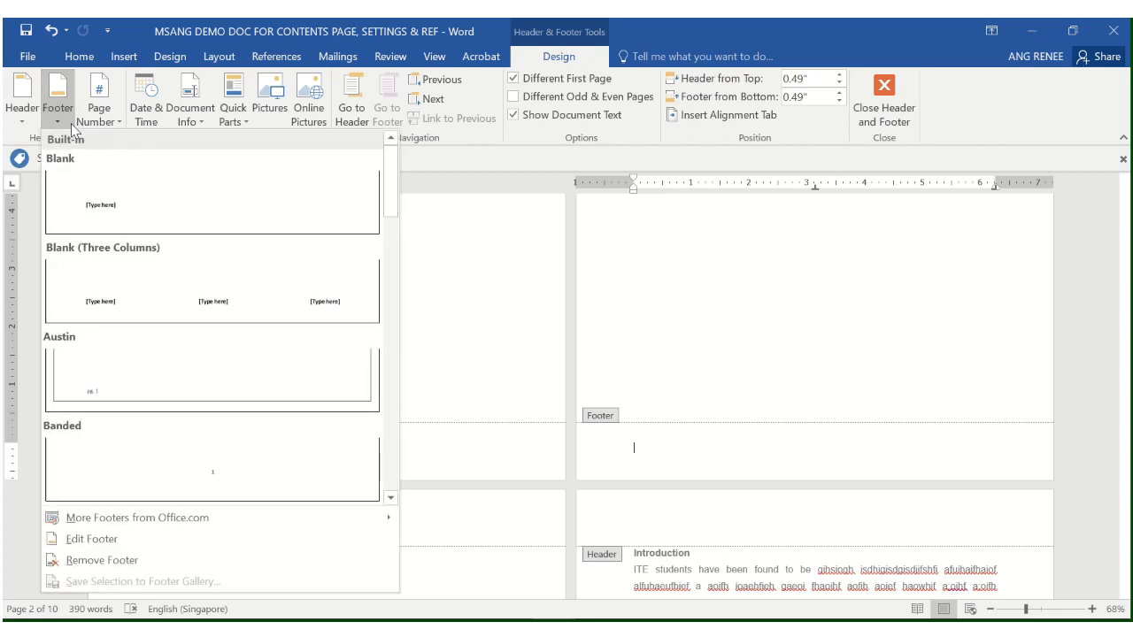
click(102, 296)
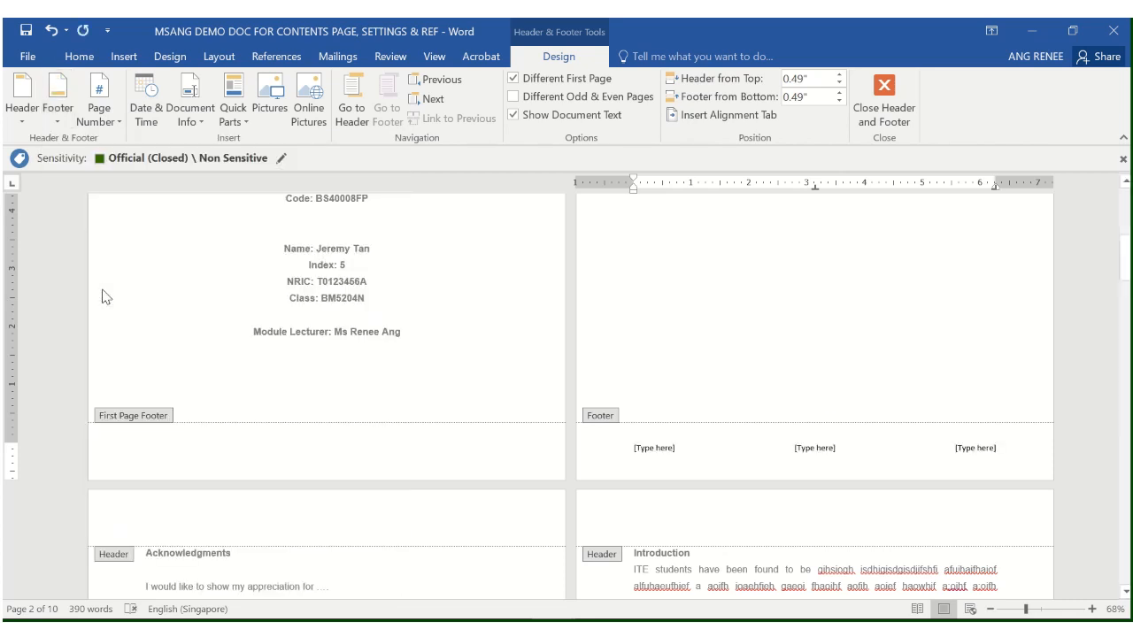
Fill the footer's first placeholder with NAME/NRIC/CLASS/INDEX, checking the required details against the PowerPoint checklist
click(653, 449)
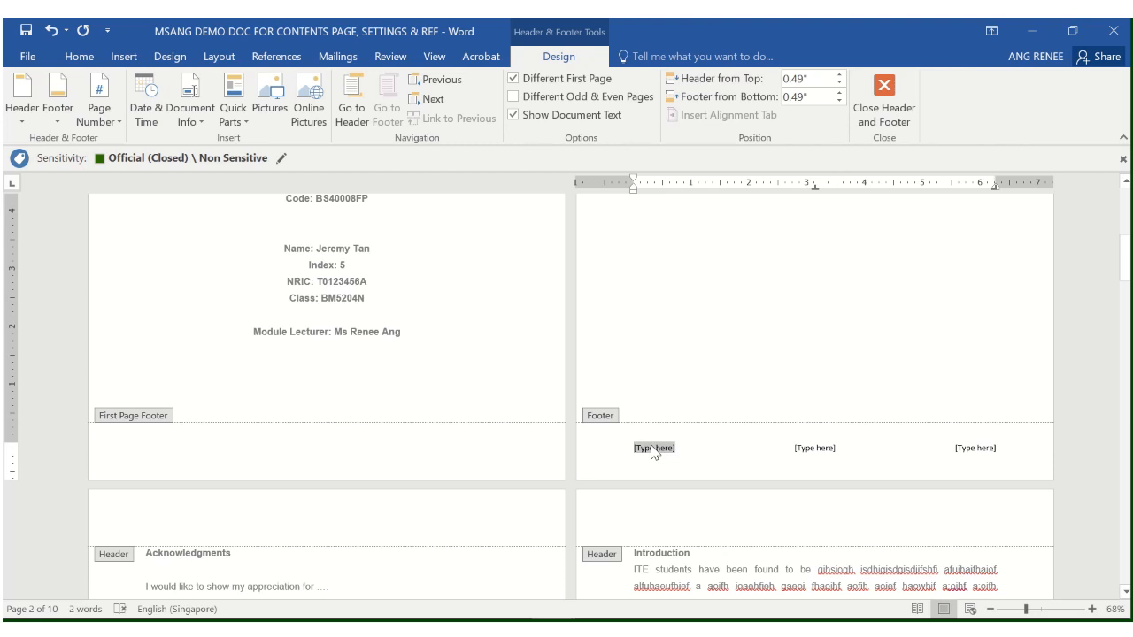
text(NAMR)
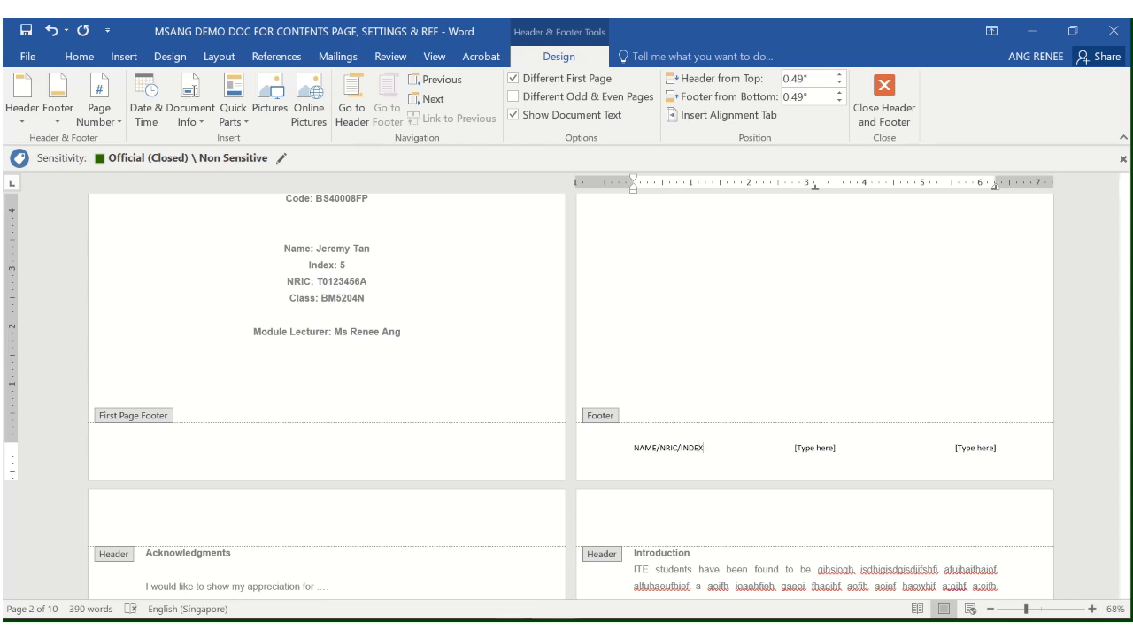
click(511, 631)
click(567, 590)
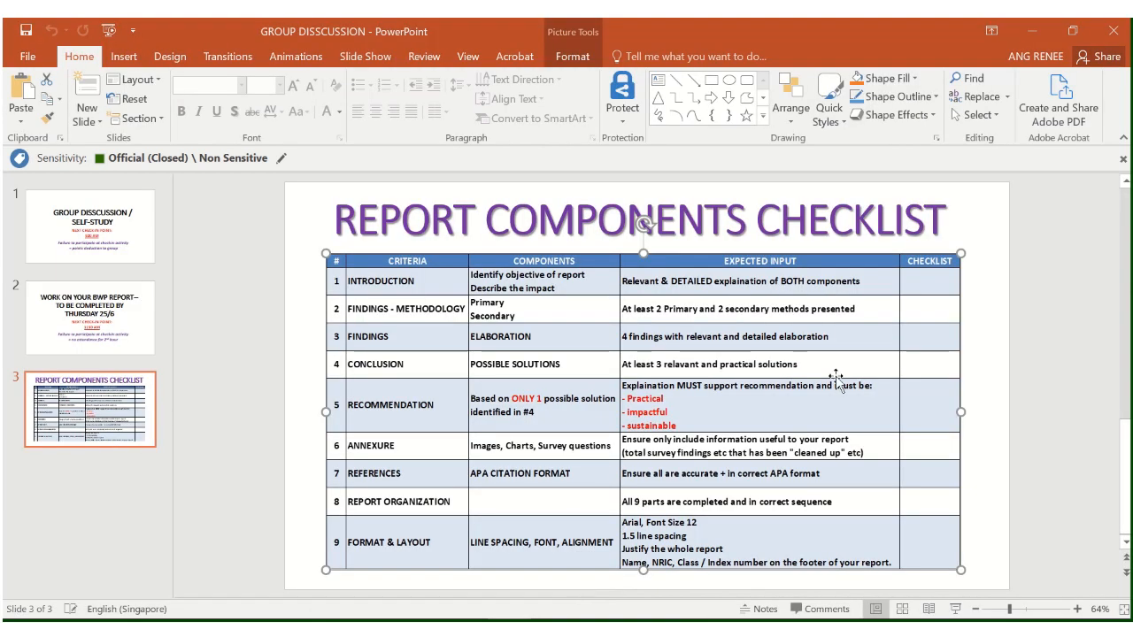
click(1031, 31)
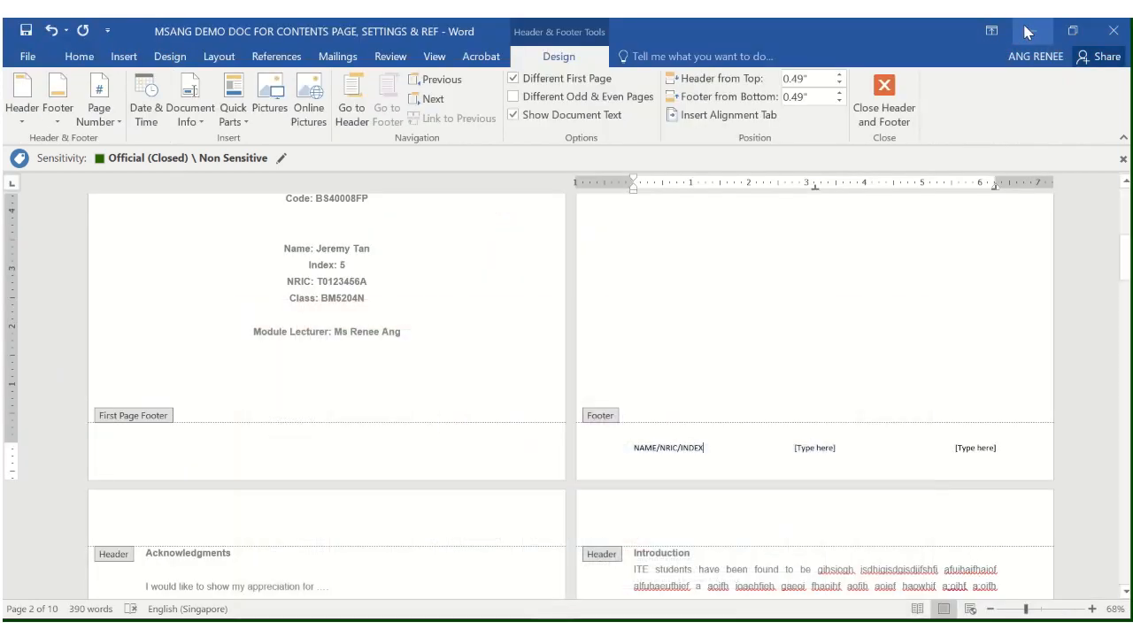
click(680, 447)
text(C)
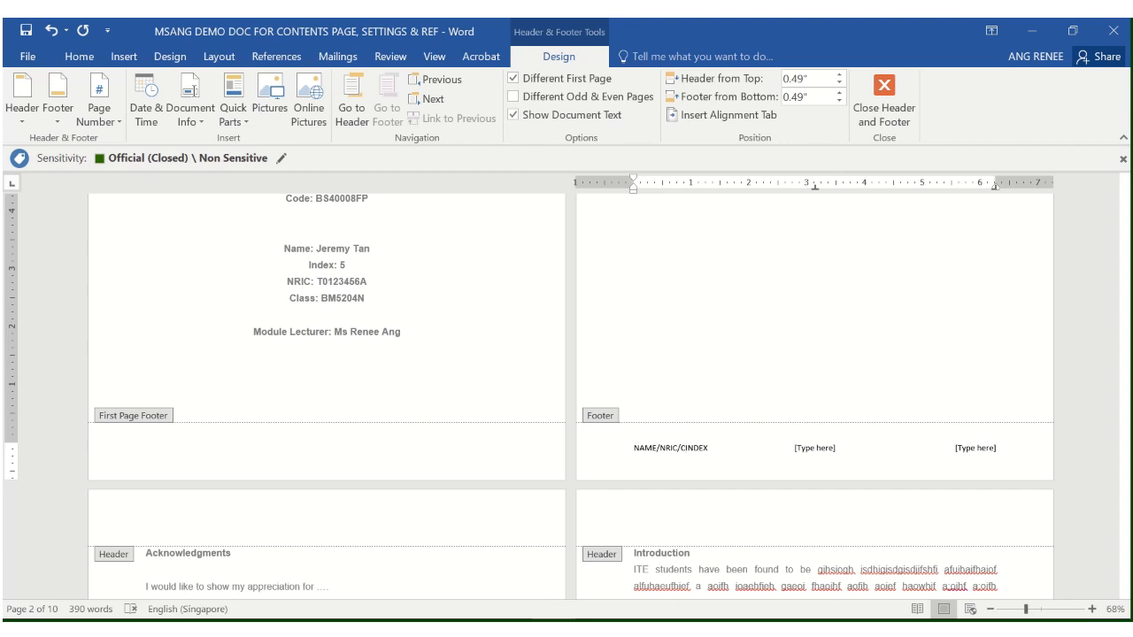
text(LASS/)
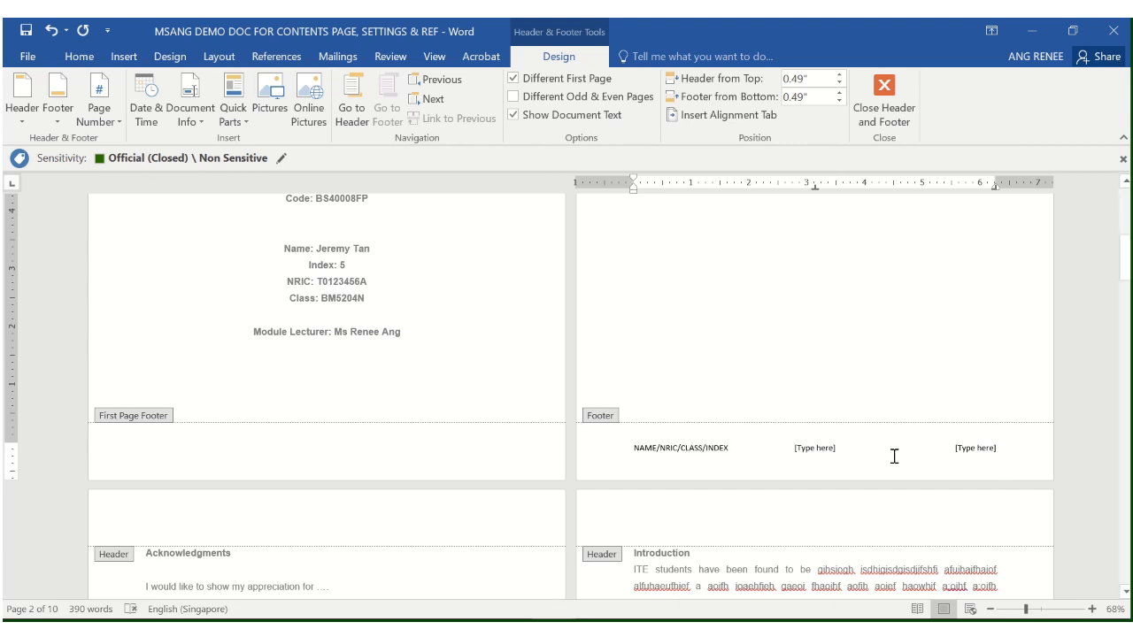
Delete the middle placeholder from the three-column footer
click(823, 454)
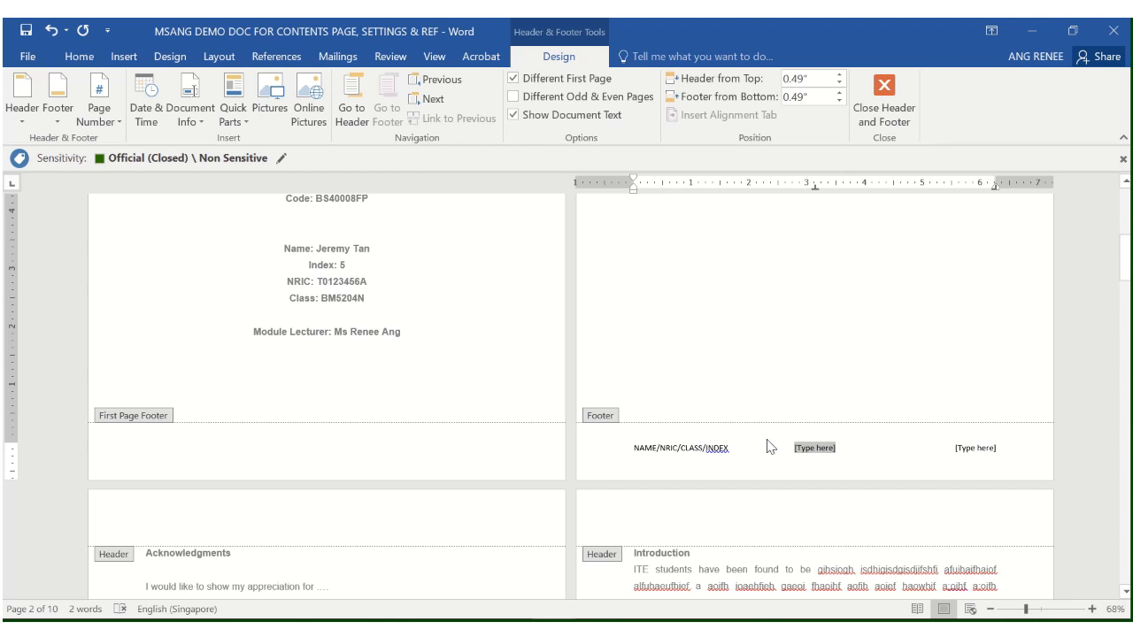
click(723, 460)
click(811, 454)
key(Delete)
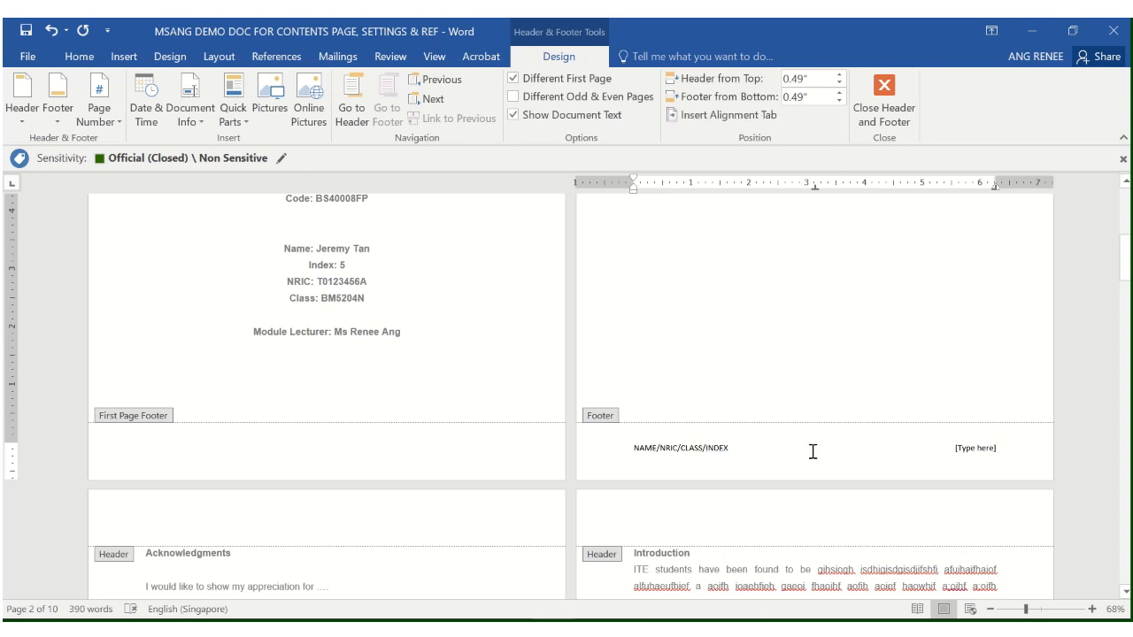
Replace the footer's last placeholder with a Plain Number page number at the current position
click(986, 453)
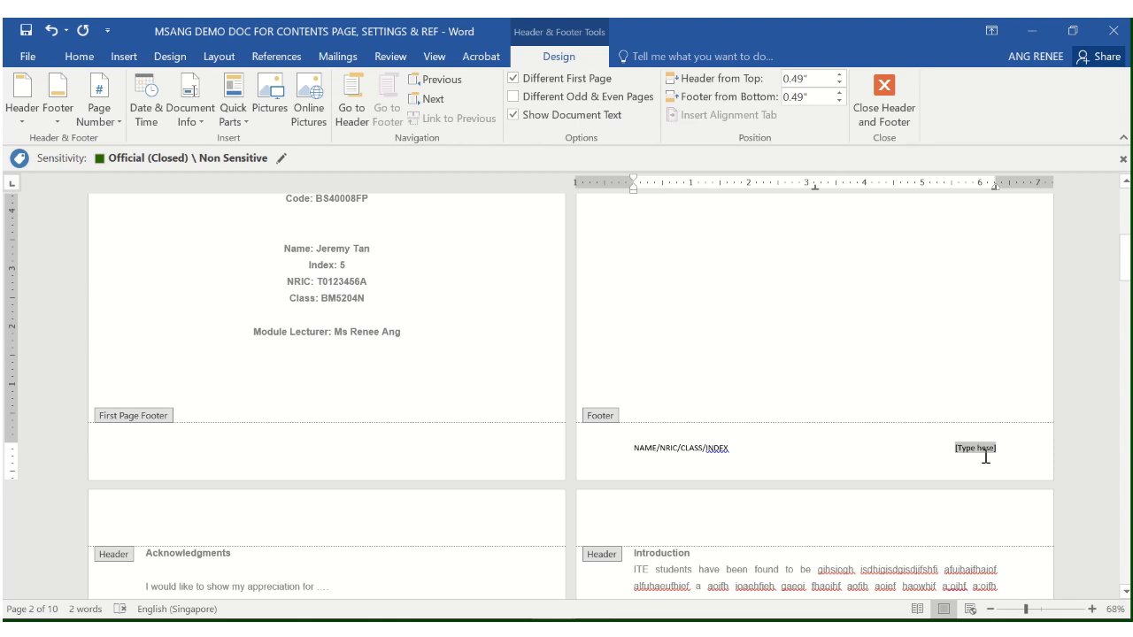
click(110, 109)
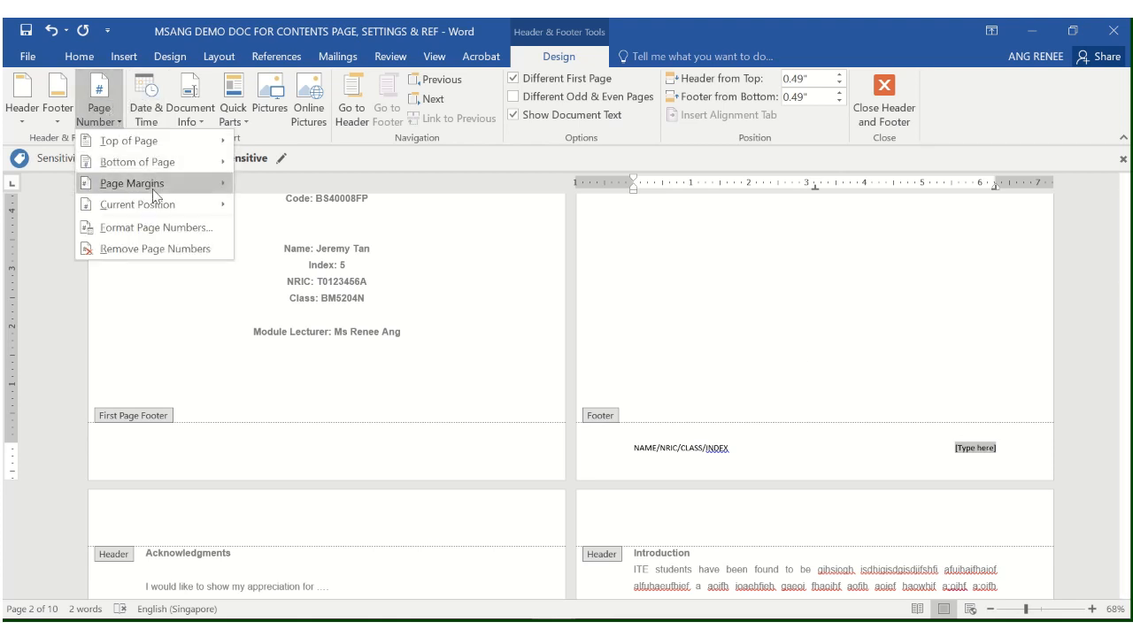
mouse_move(159, 213)
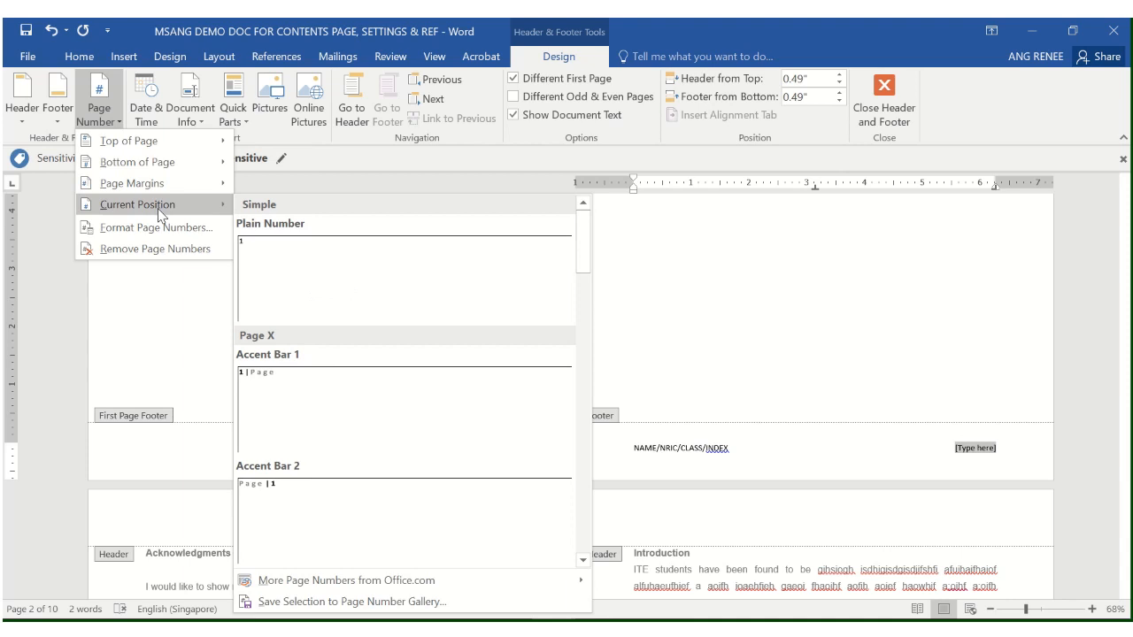
click(299, 262)
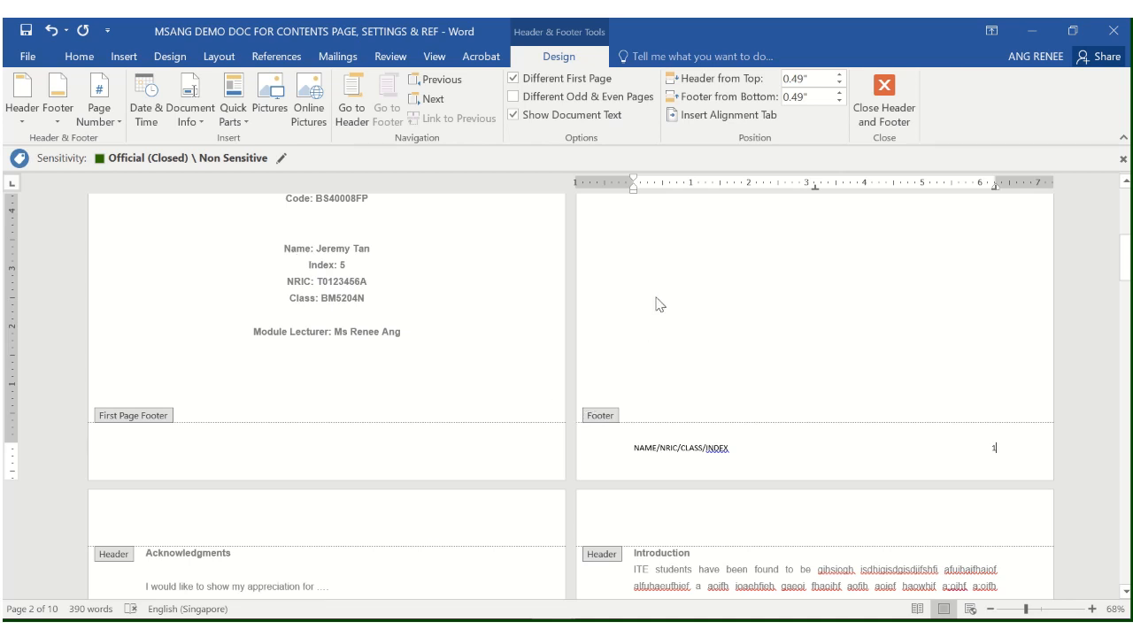
Turn the Different First Page option off and back on, and check the footers from the cover page to the Introduction page
click(514, 79)
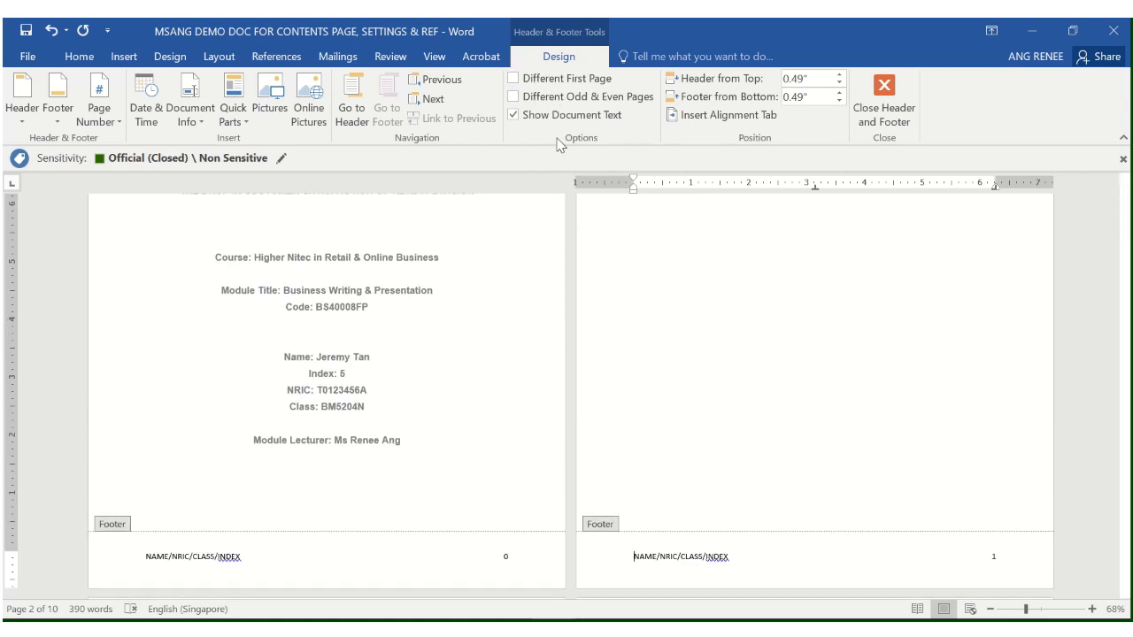
click(514, 79)
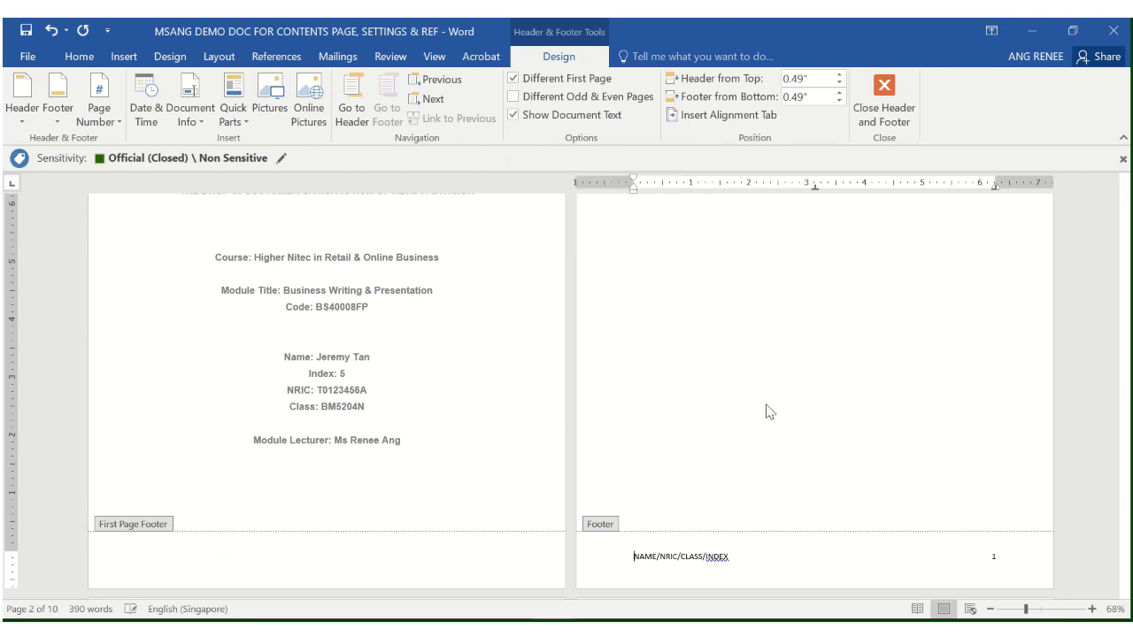
scroll(950, 543, down, 3)
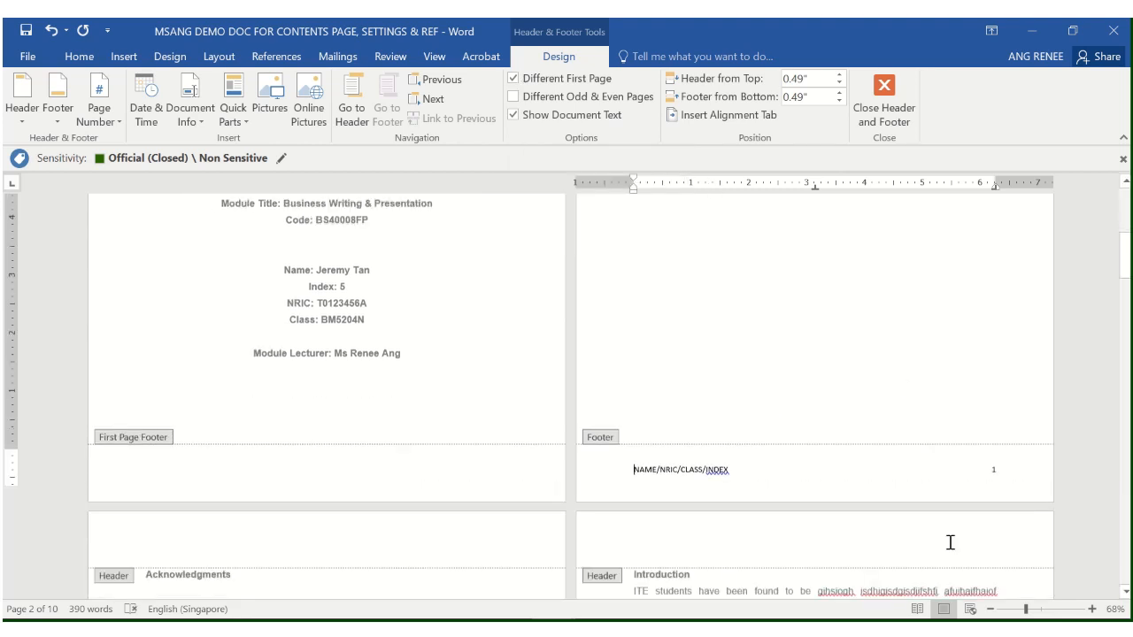
scroll(949, 542, down, 5)
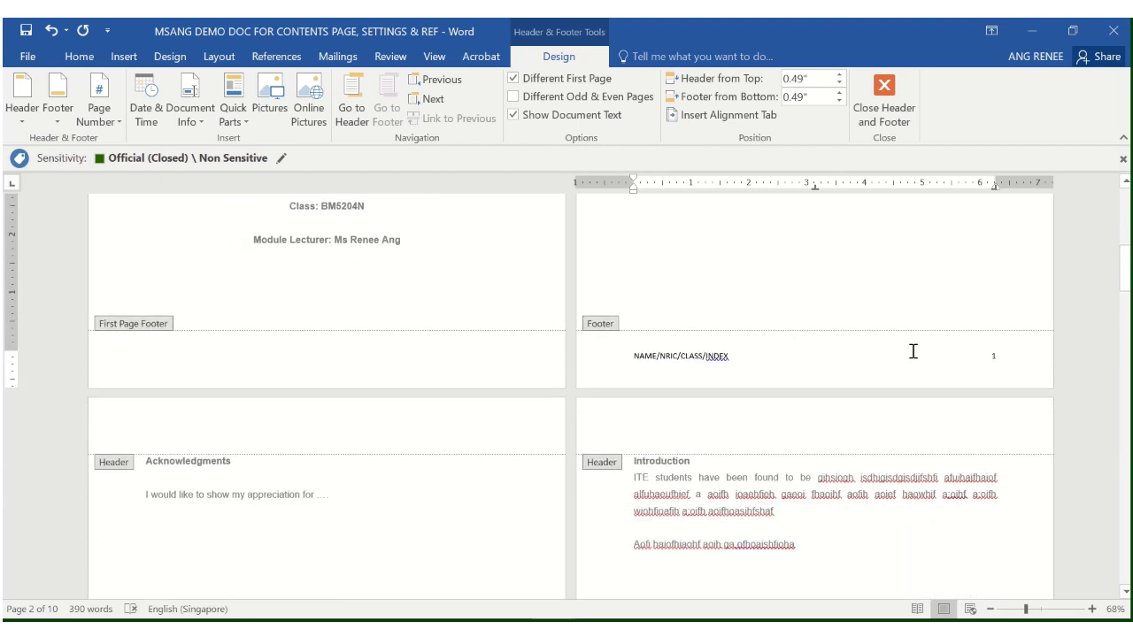
scroll(298, 483, down, 6)
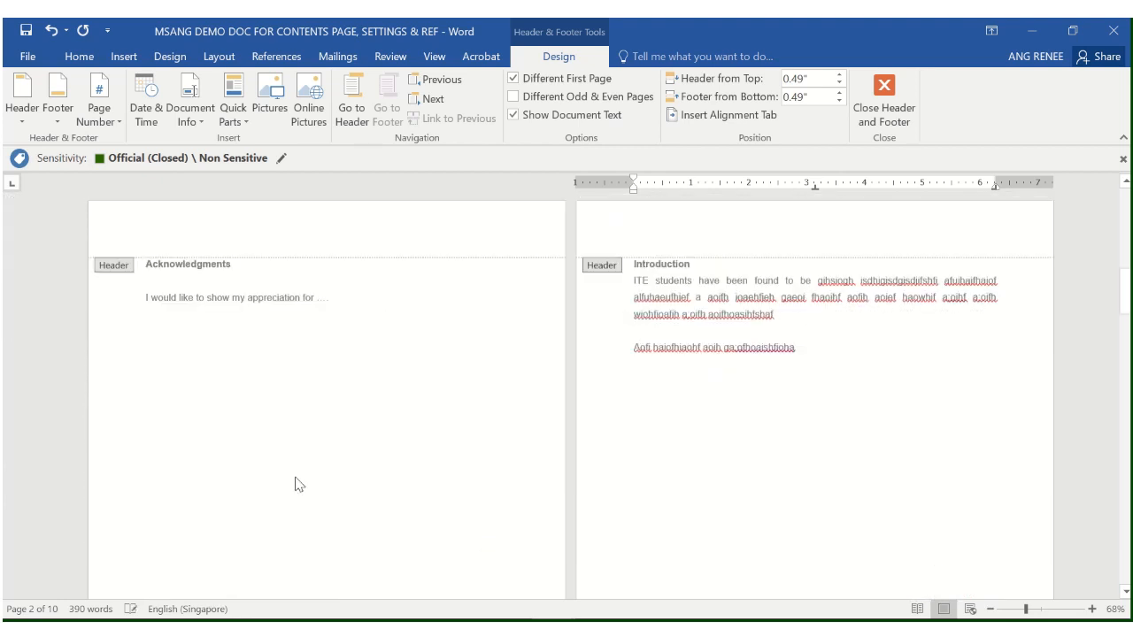
scroll(299, 484, down, 5)
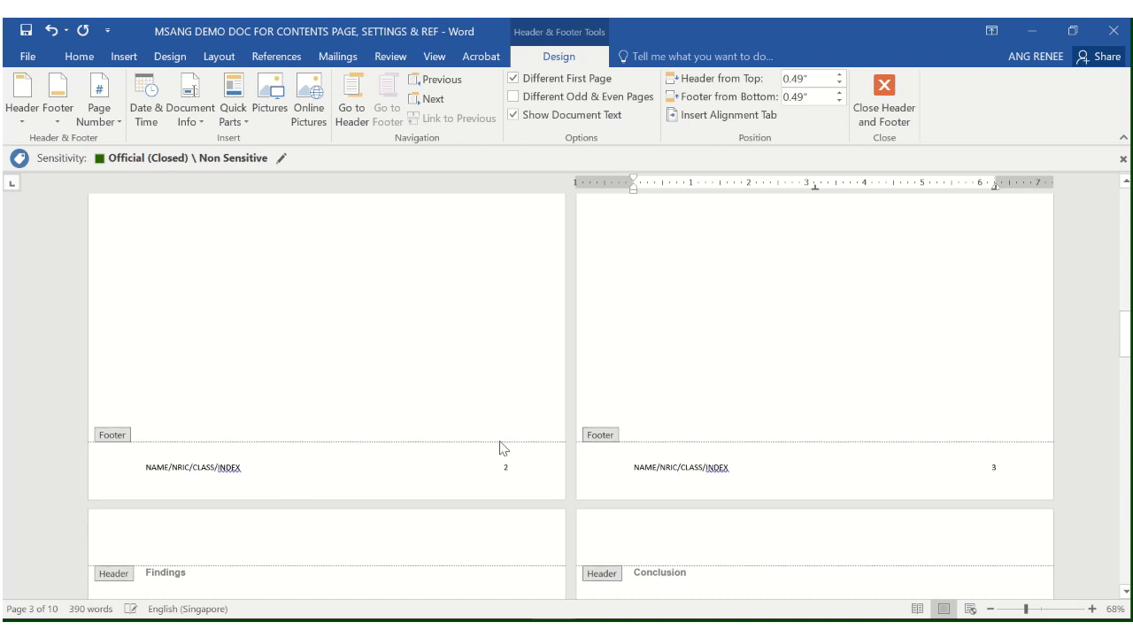
scroll(634, 442, up, 10)
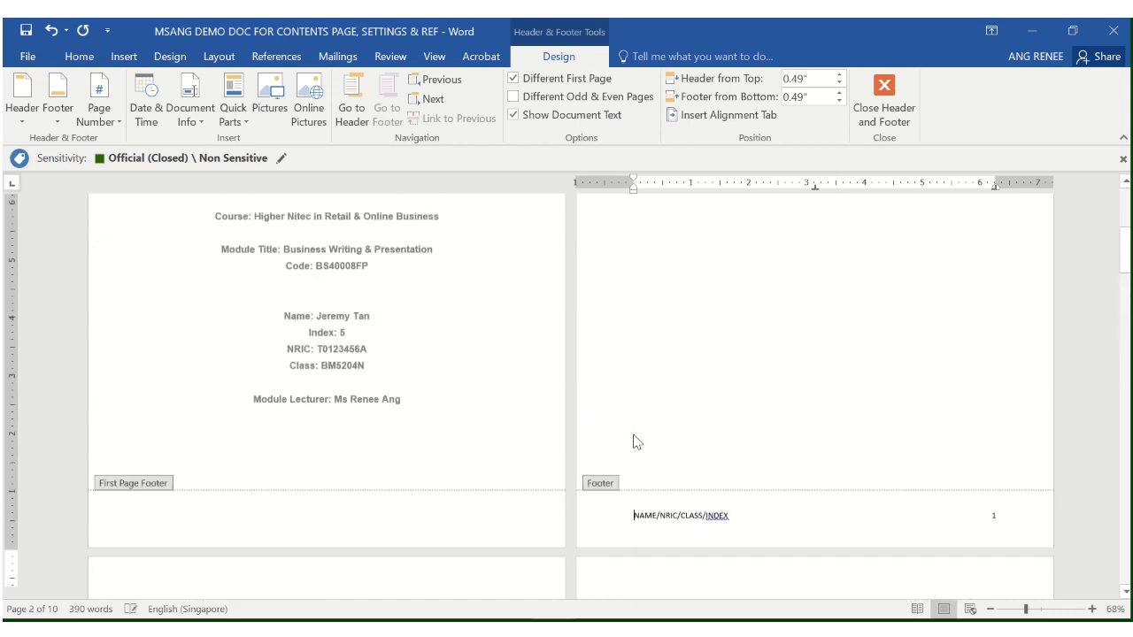
scroll(634, 442, up, 4)
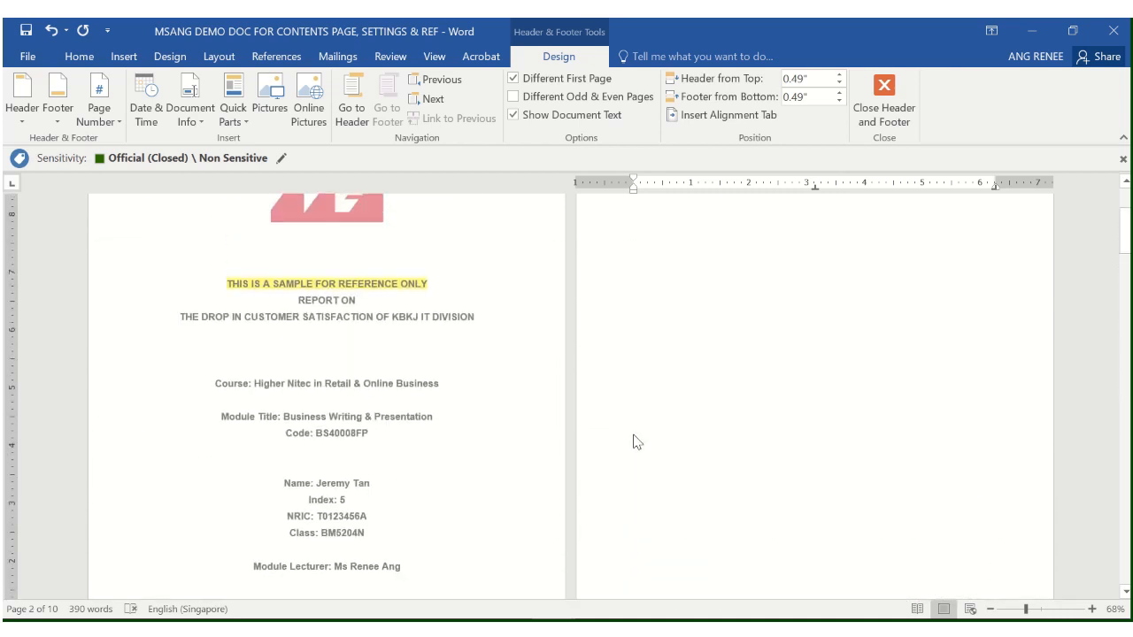
Close footer editing and place the text cursor at the start of the blank page after the cover
click(884, 86)
scroll(824, 320, down, 10)
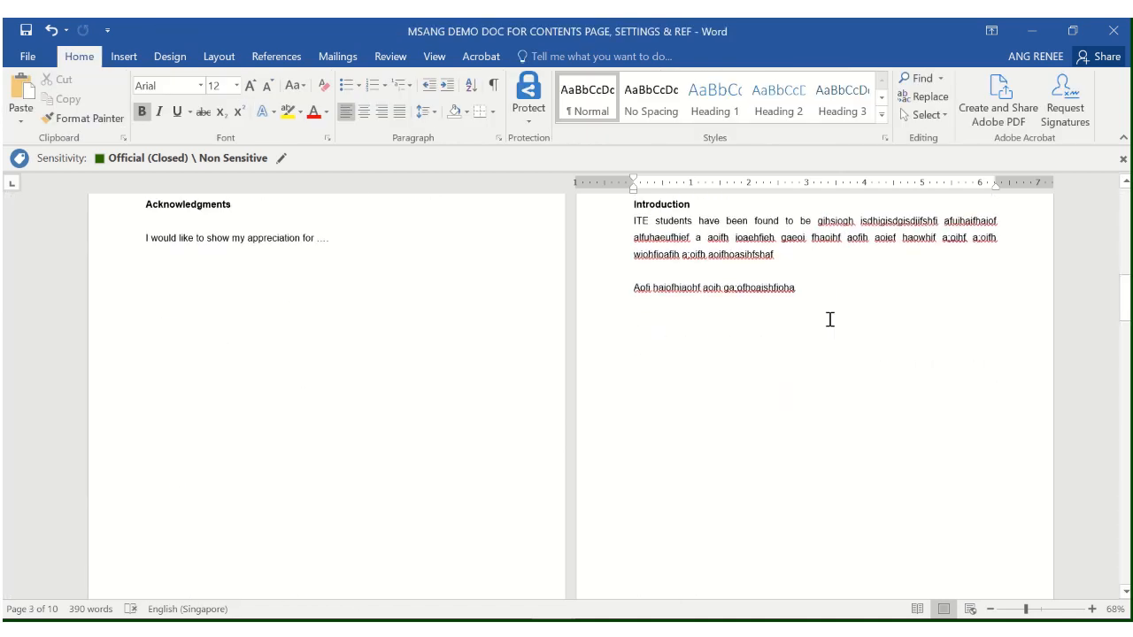
scroll(829, 319, up, 5)
right_click(828, 319)
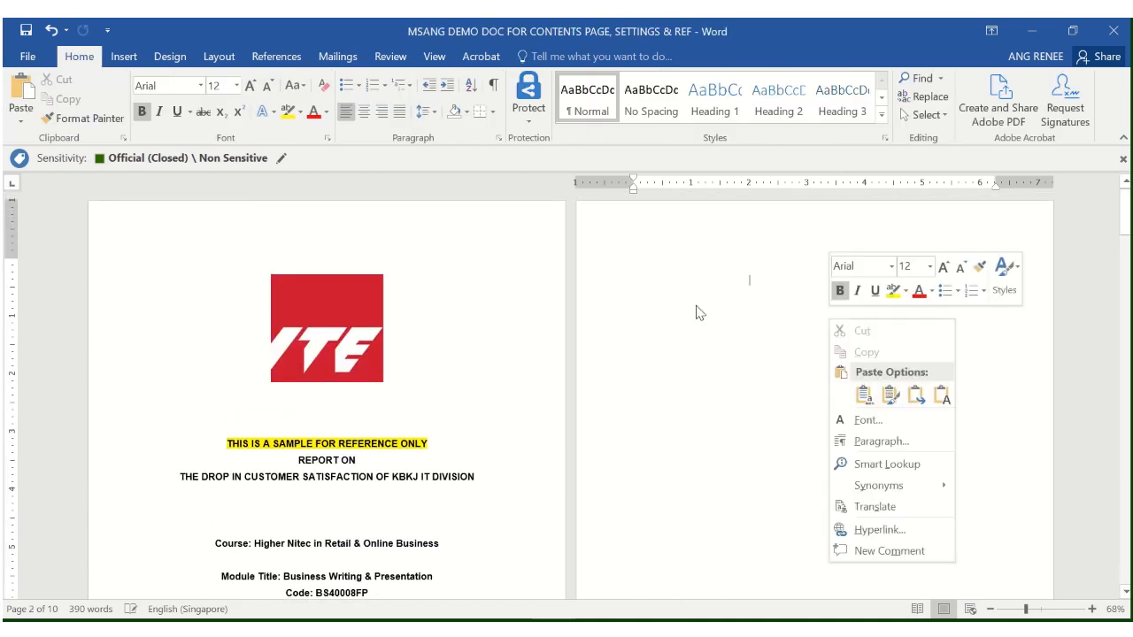
click(665, 263)
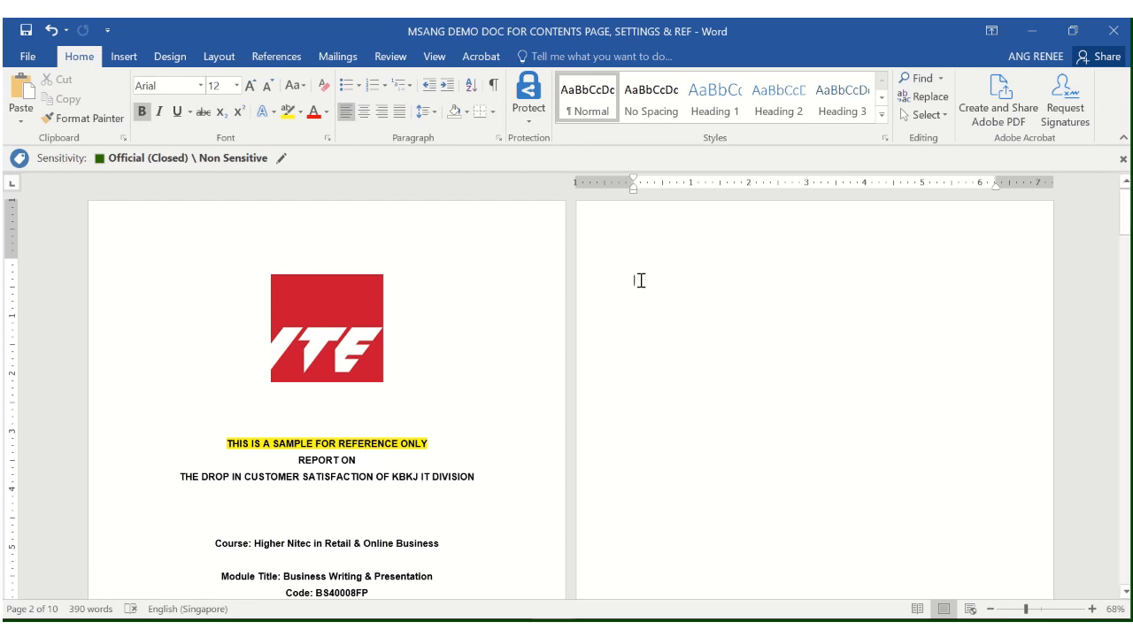
Insert an Automatic Table 1 table of contents on the blank page after the cover and dismiss the message
click(288, 58)
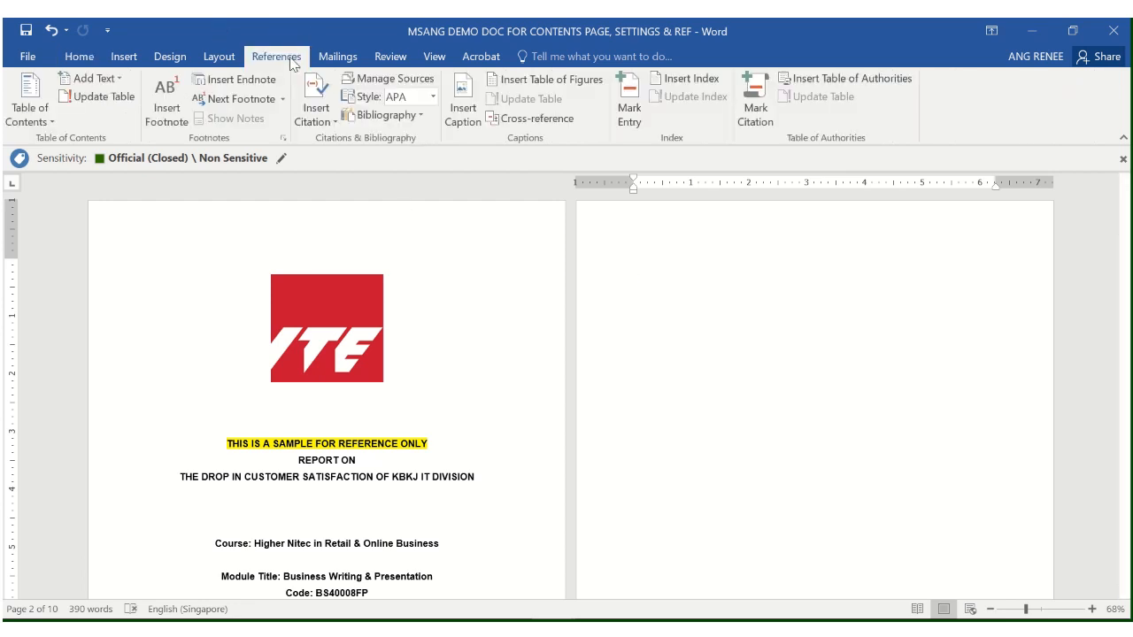
click(31, 121)
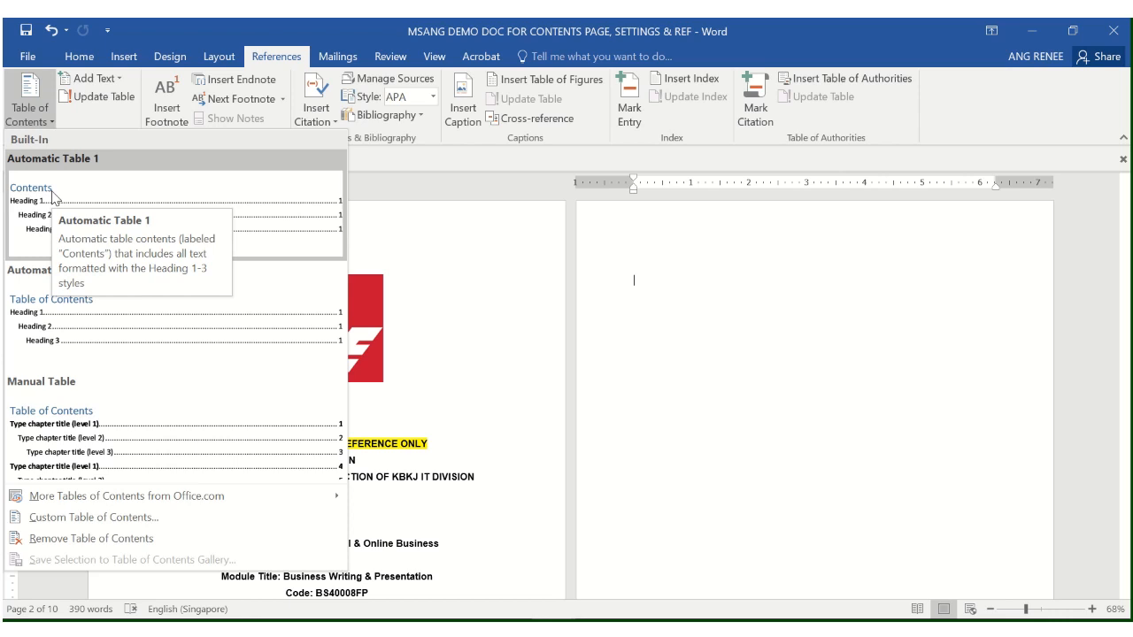
click(53, 197)
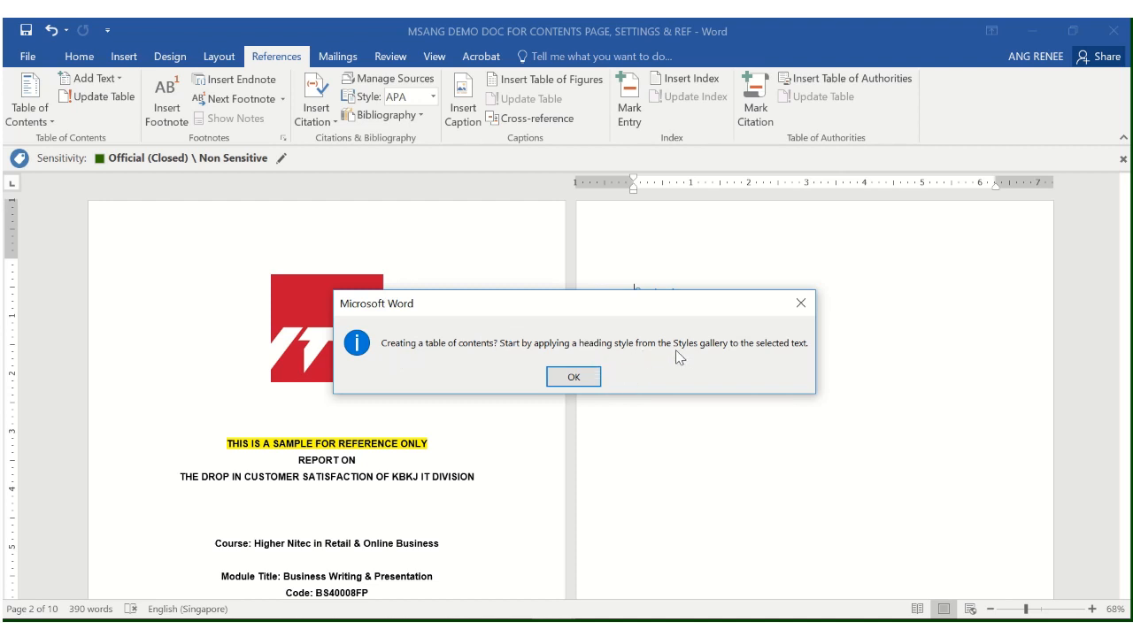
click(569, 377)
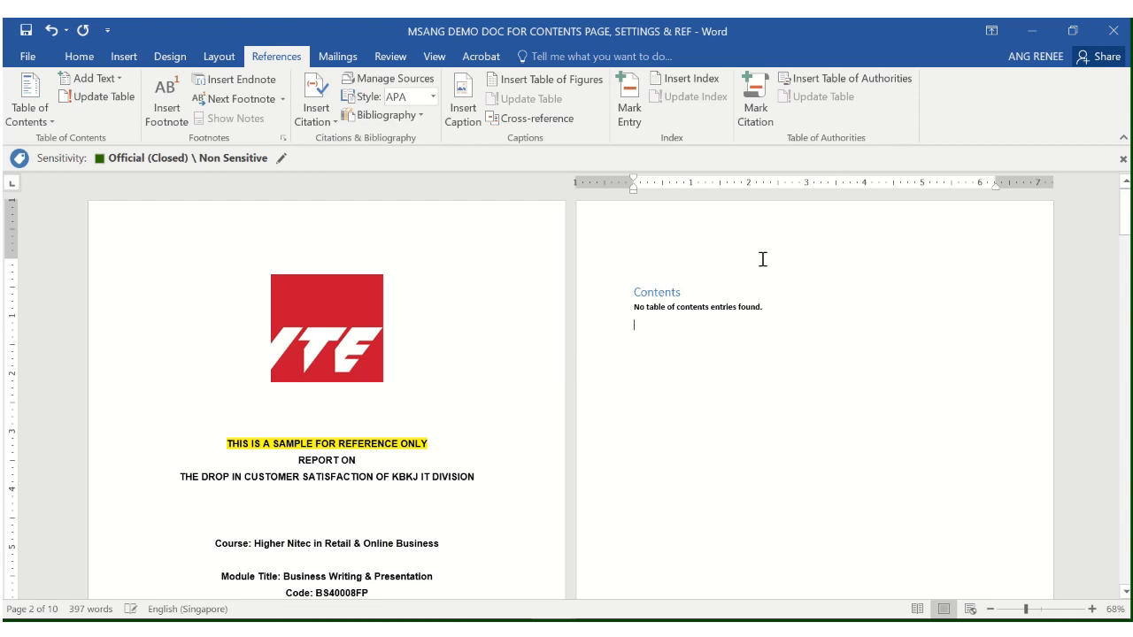
Delete the empty paragraph above the Contents title with the formatting marks shown, and hide the marks again
click(78, 56)
click(492, 85)
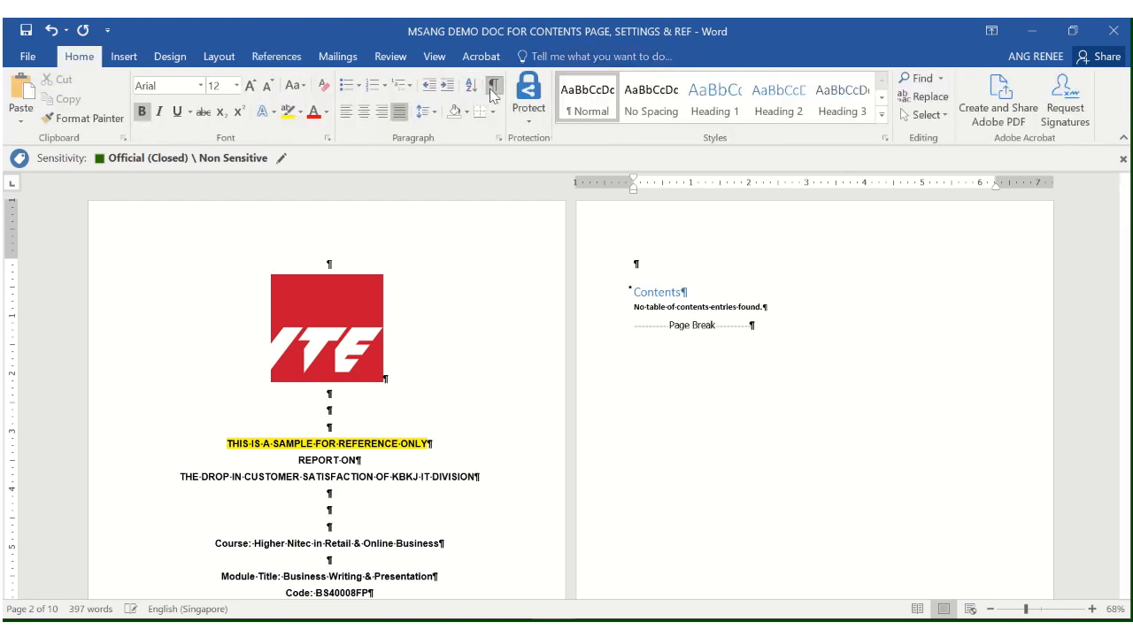
click(699, 223)
key(Delete)
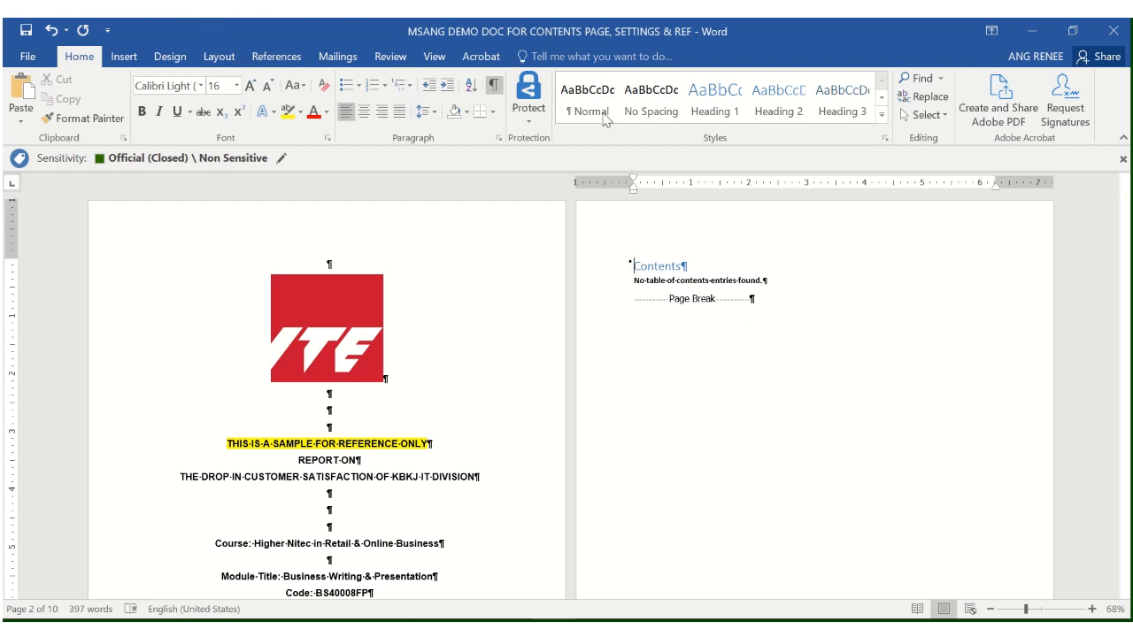
click(493, 85)
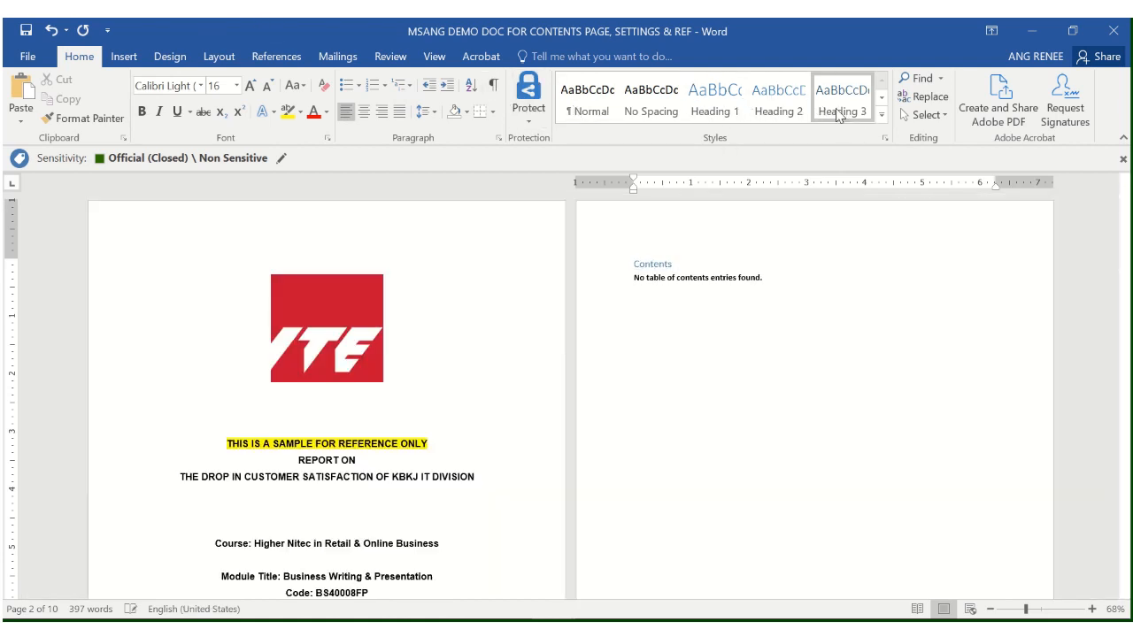
Apply the Heading 1 style to the Acknowledgments and Introduction titles
scroll(798, 360, down, 10)
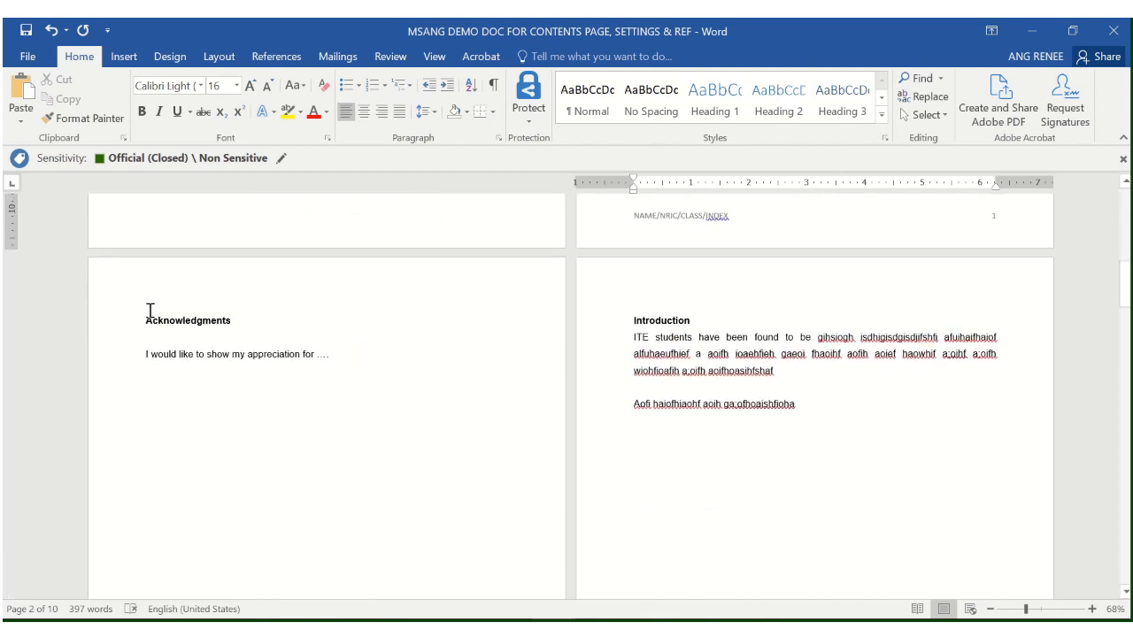
drag(179, 310, 246, 308)
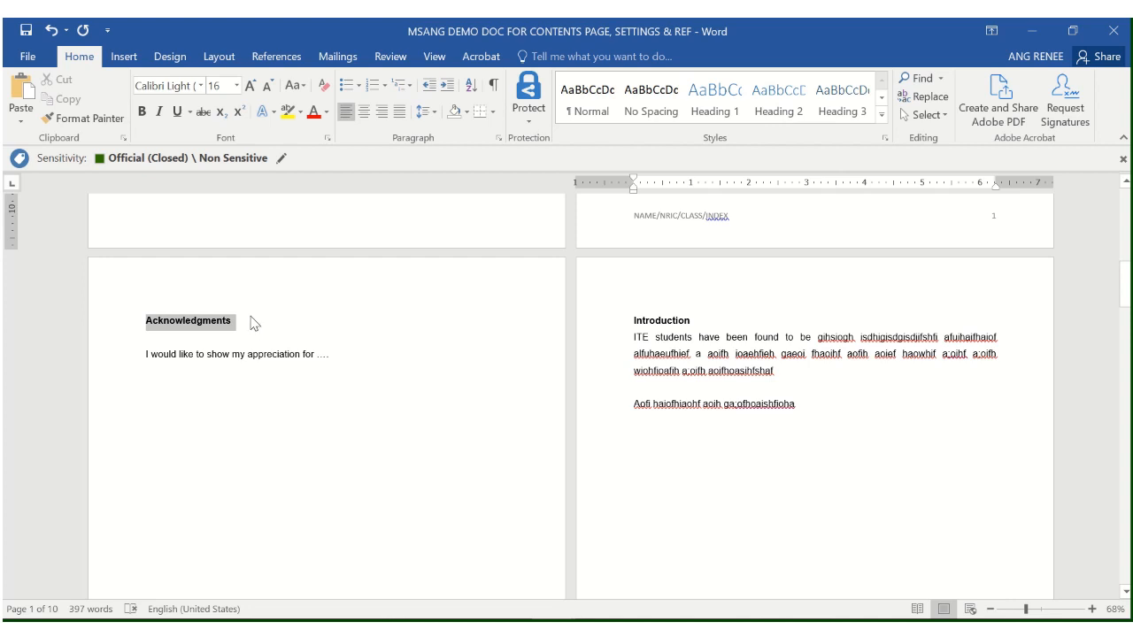
click(728, 110)
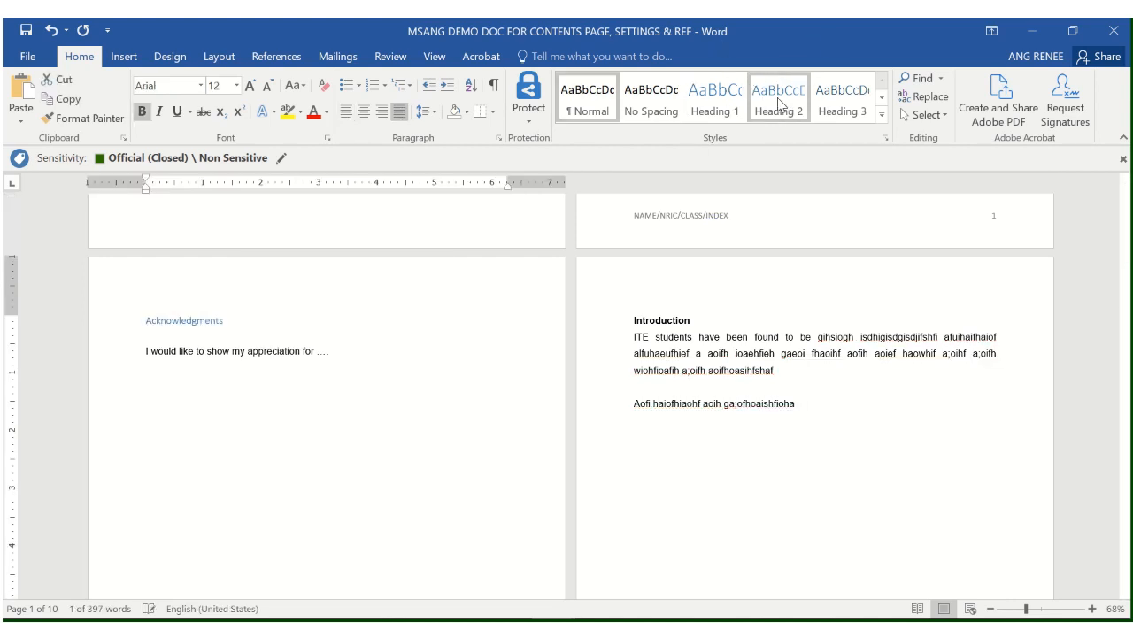
click(882, 114)
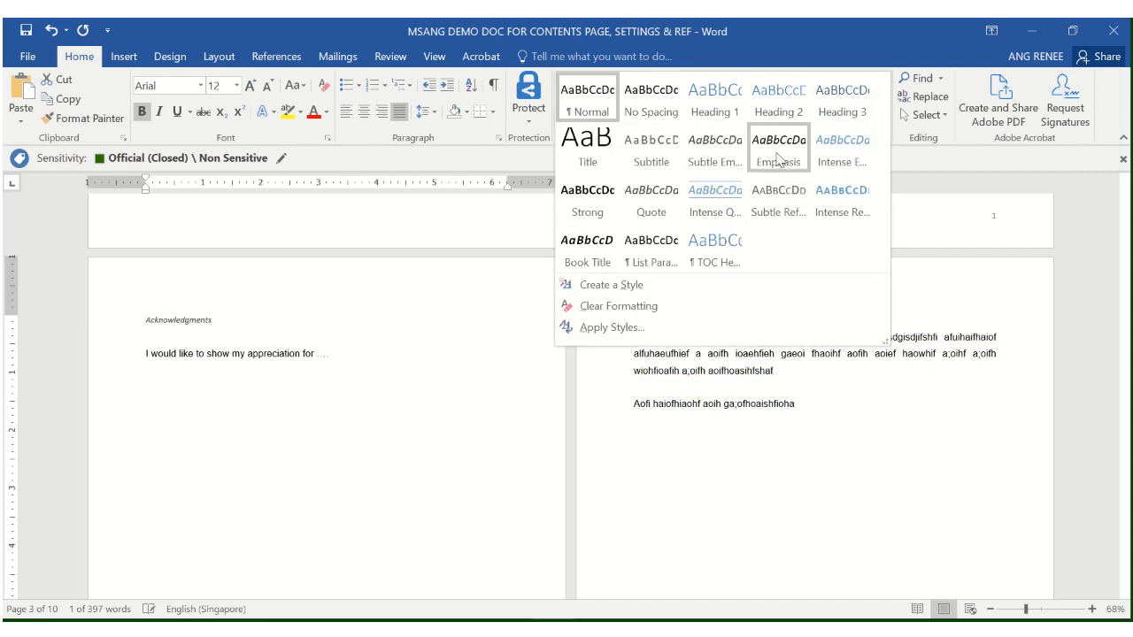
click(724, 113)
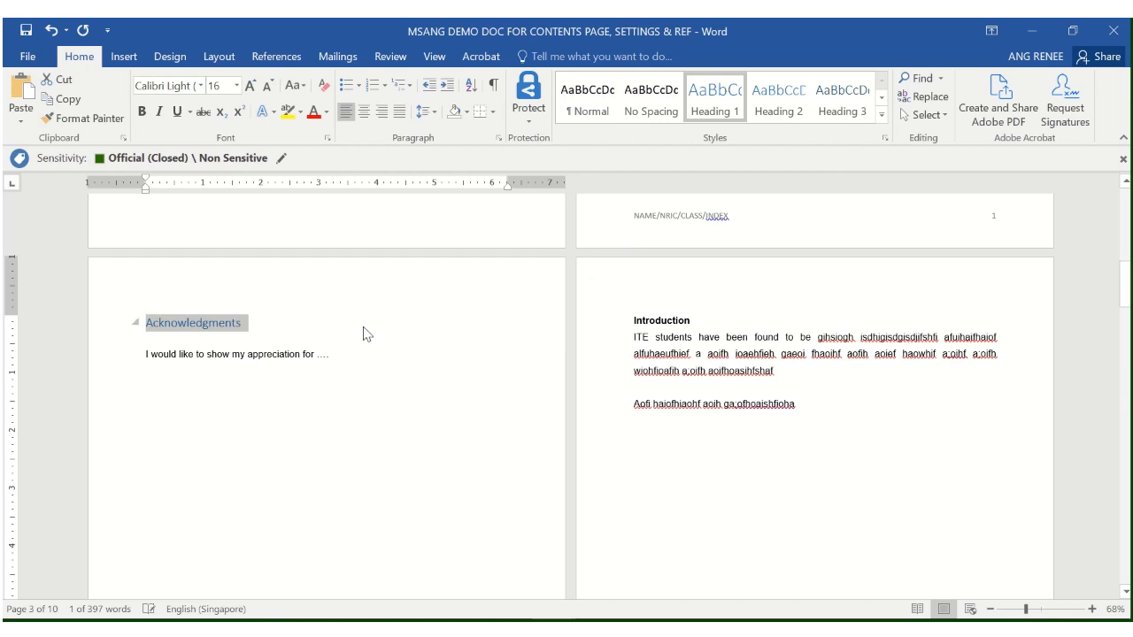
drag(635, 320, 703, 309)
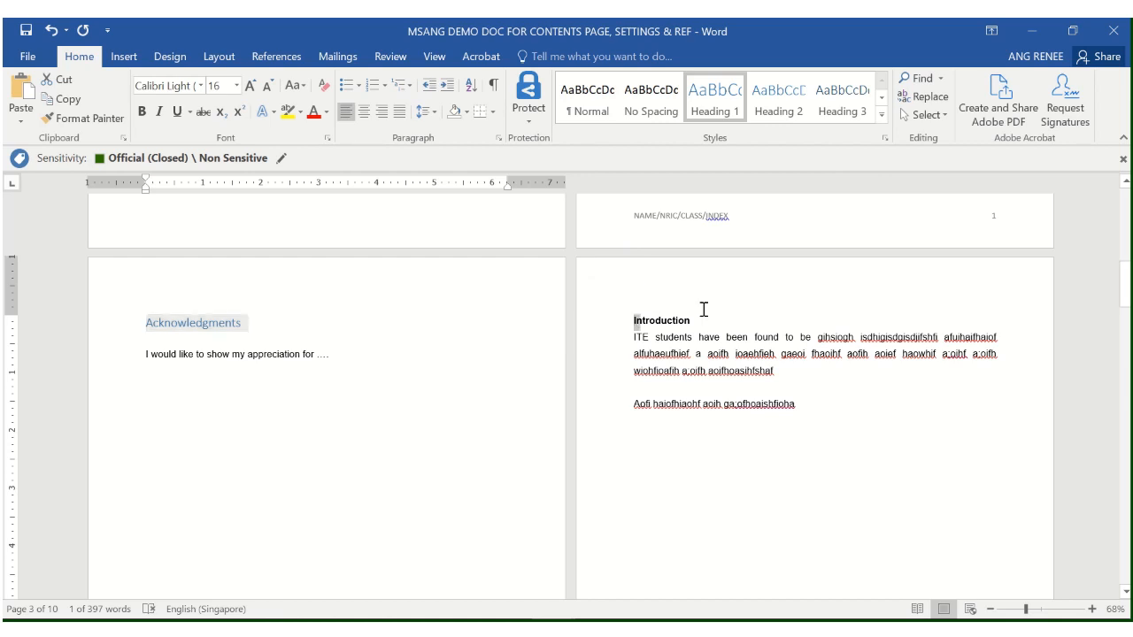
click(709, 107)
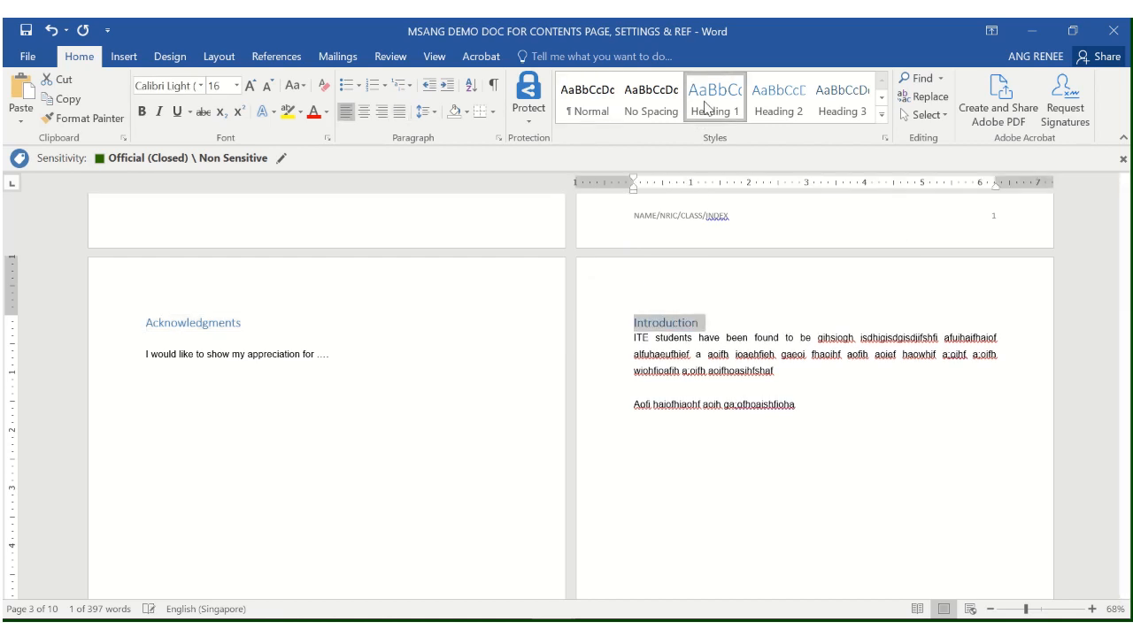
Apply the Heading 1 style to the Findings and Conclusion titles
scroll(733, 292, down, 15)
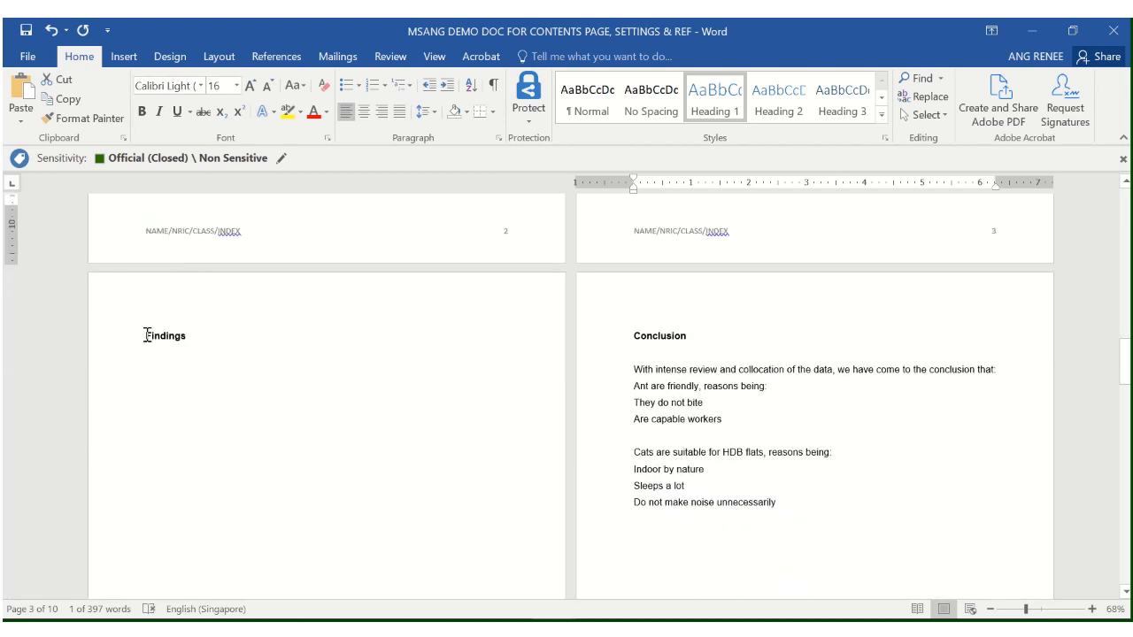
drag(147, 336, 181, 339)
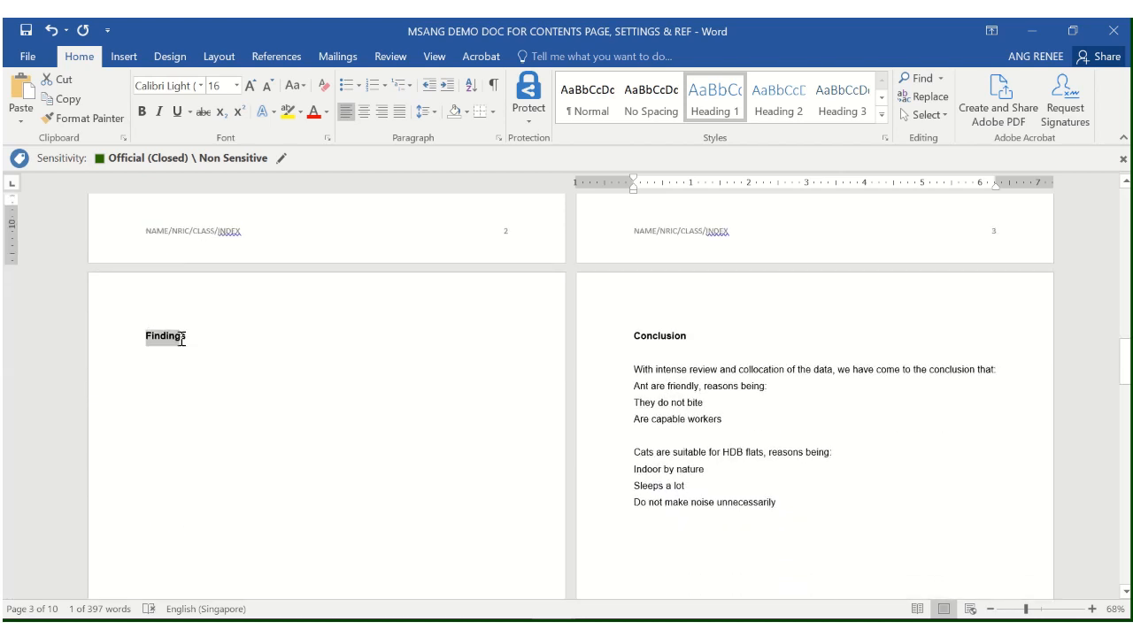
click(703, 115)
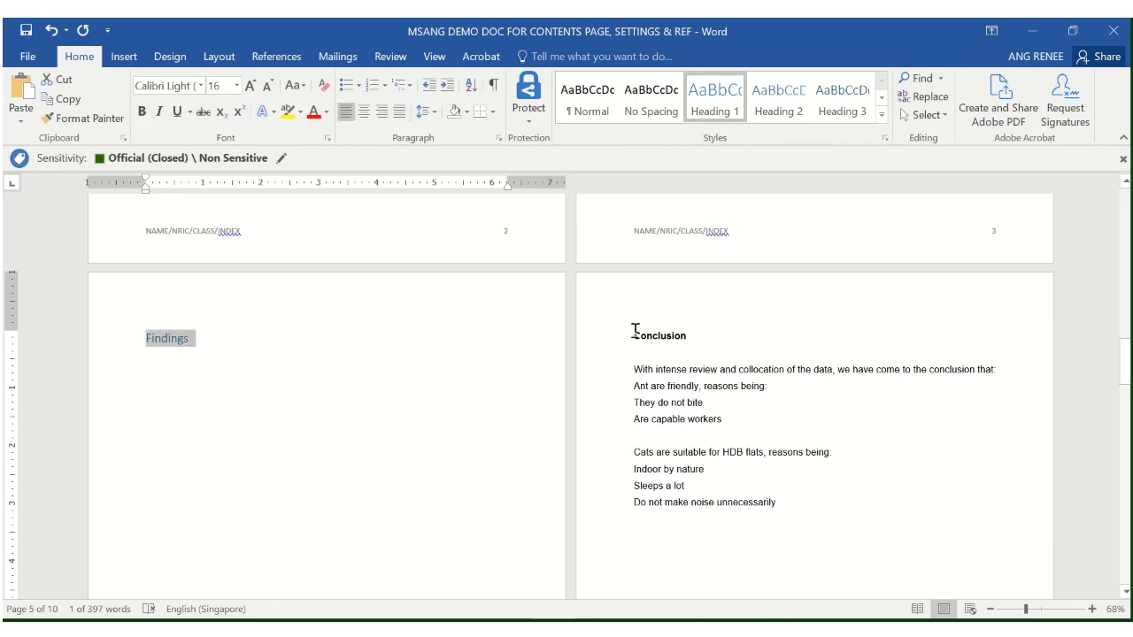
drag(634, 333, 690, 338)
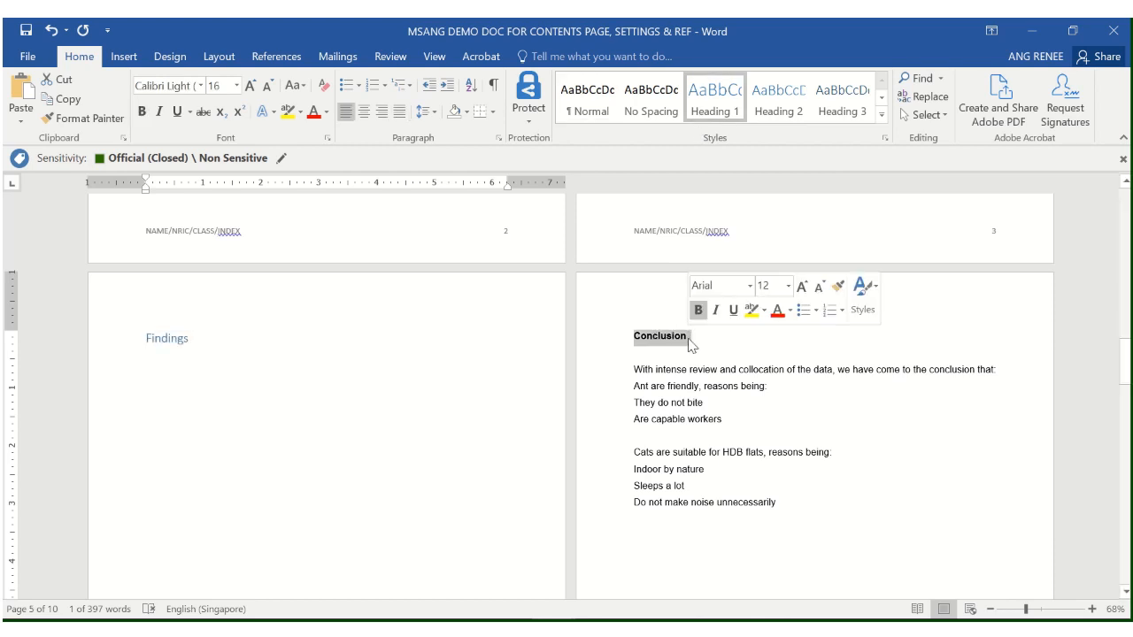
click(706, 98)
Apply the Heading 1 style to the Recommendation and References titles
scroll(717, 195, down, 10)
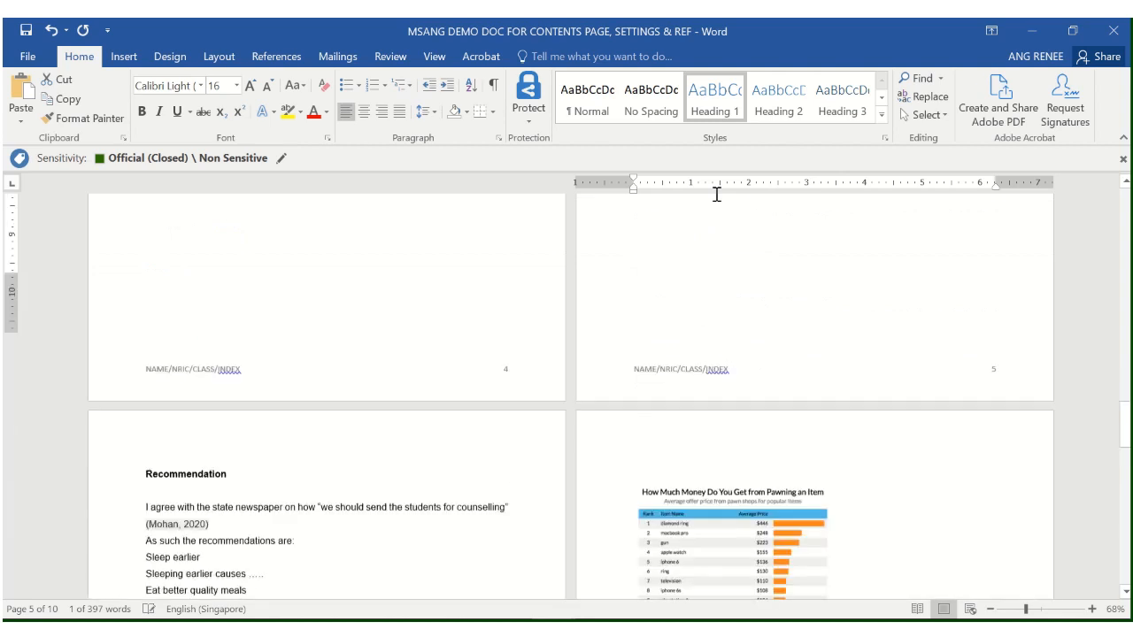
scroll(717, 194, down, 5)
drag(150, 257, 242, 268)
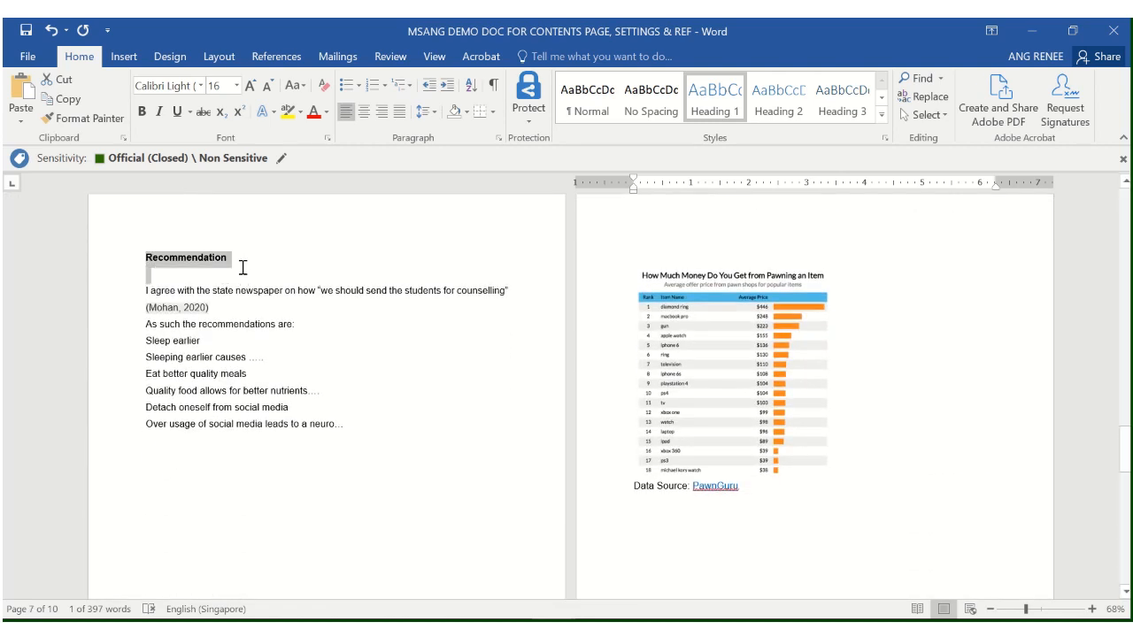
click(715, 97)
scroll(760, 337, down, 6)
scroll(627, 359, down, 6)
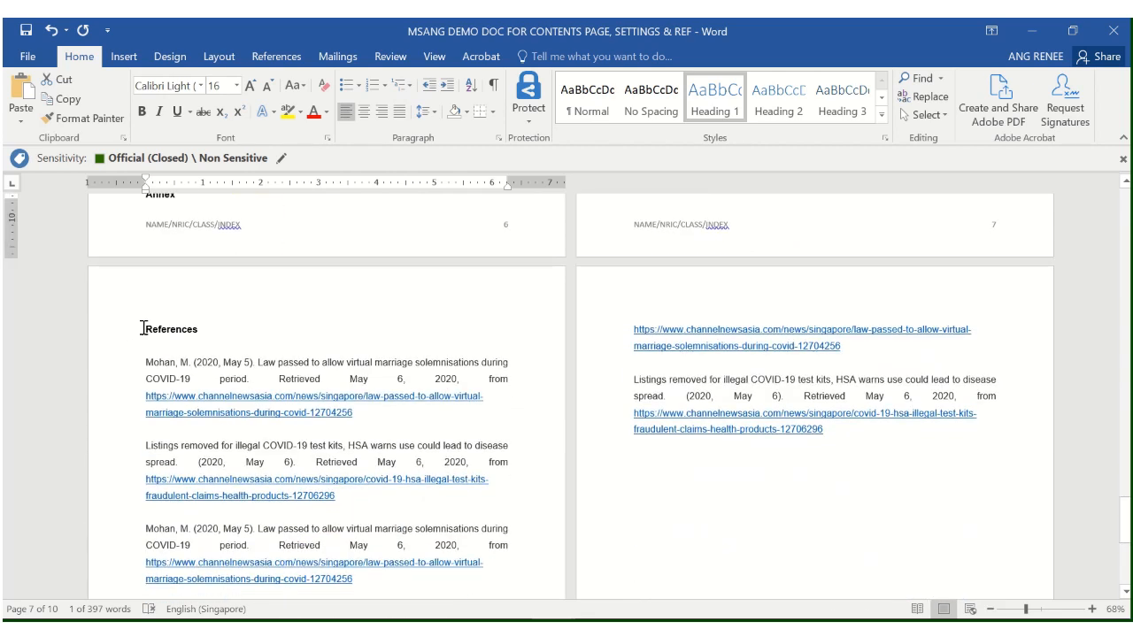
drag(142, 328, 207, 331)
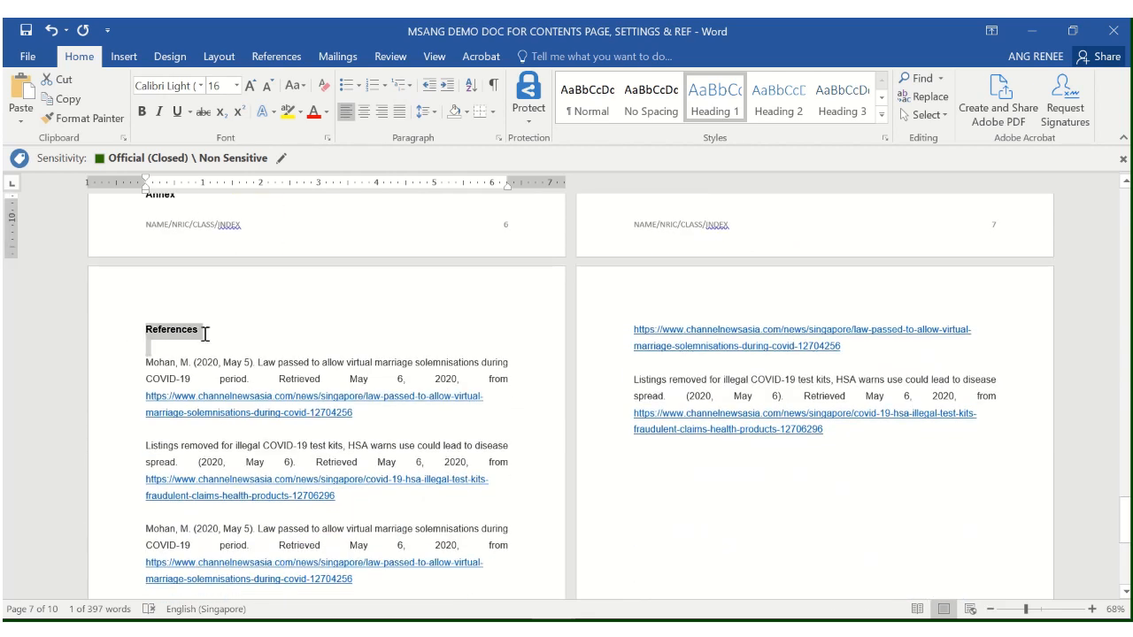
click(694, 112)
scroll(569, 336, down, 7)
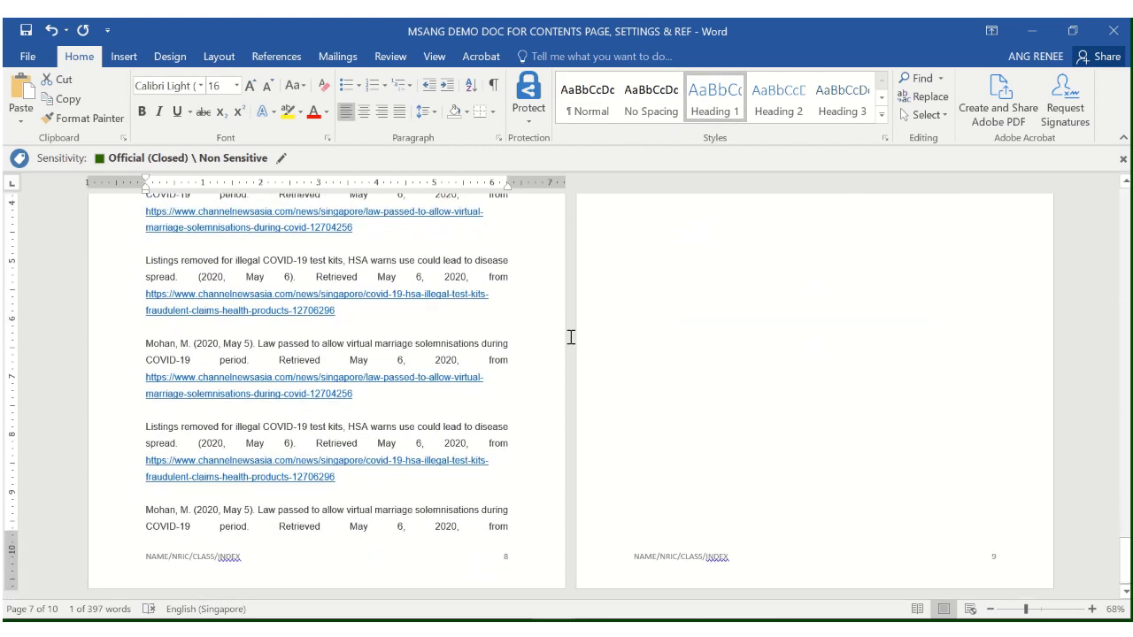
Return to the contents page and update the table of contents with the styled headings
scroll(571, 336, up, 15)
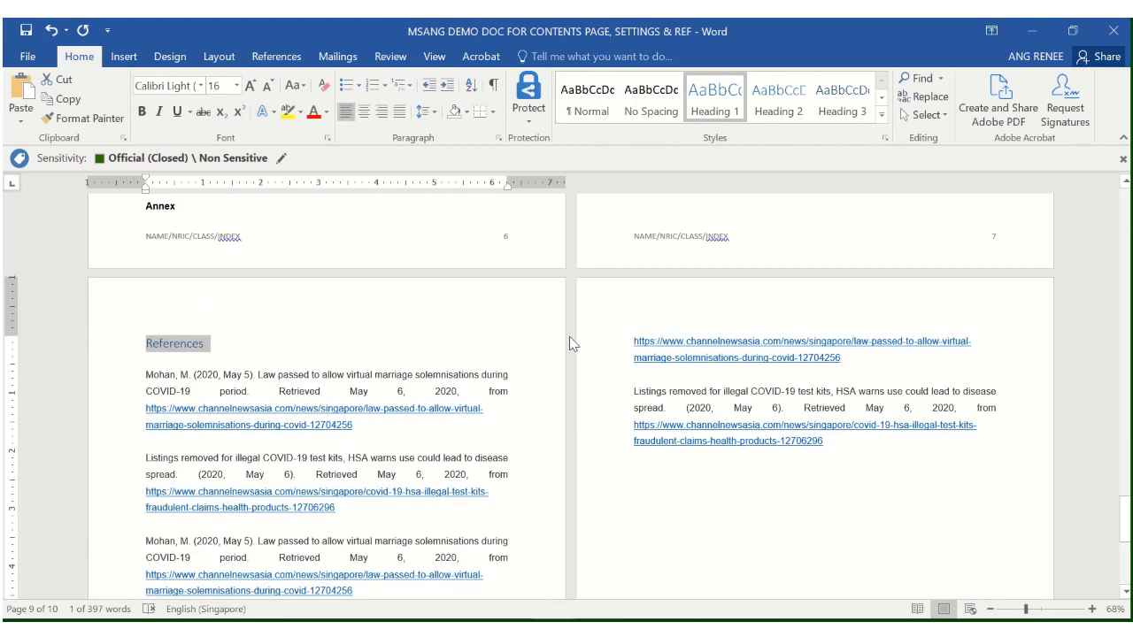
scroll(571, 337, up, 15)
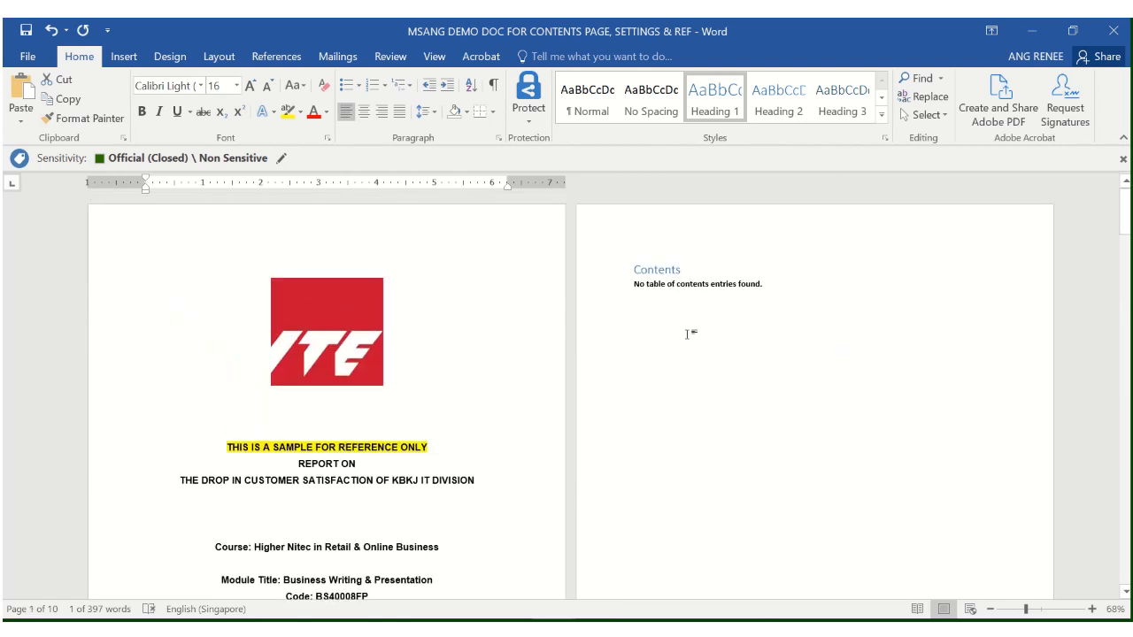
scroll(687, 334, down, 10)
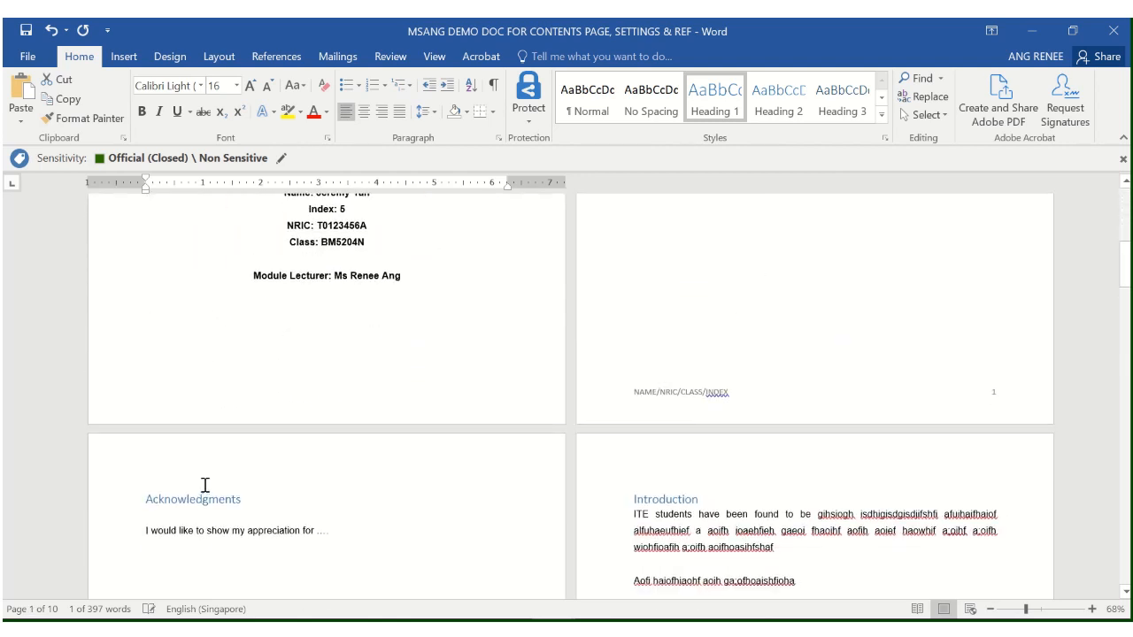
click(202, 496)
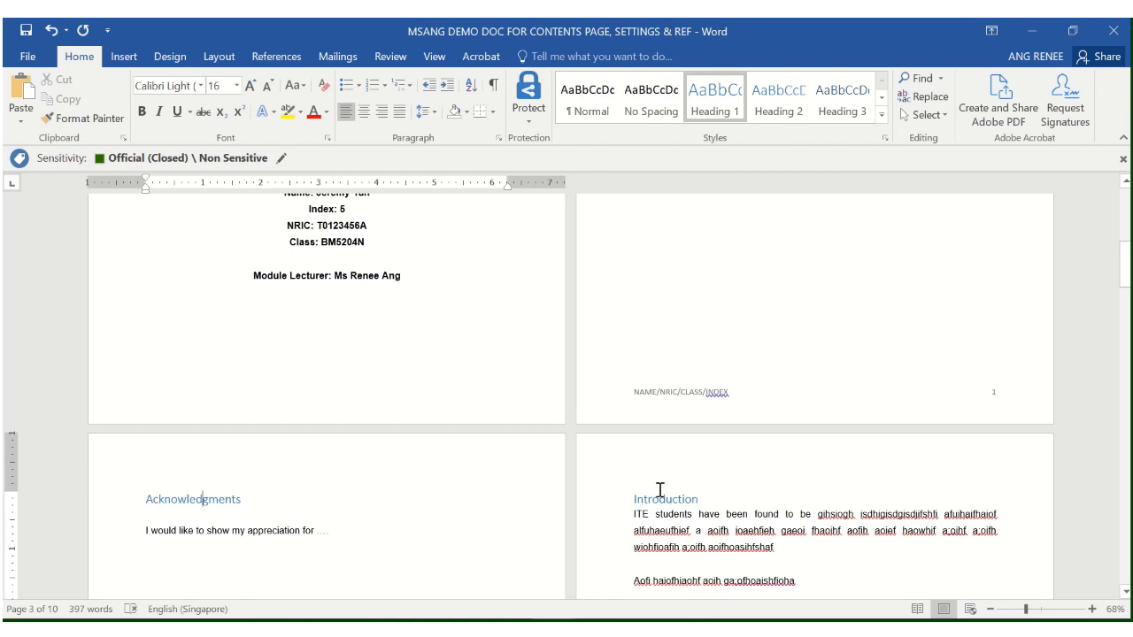
scroll(703, 313, up, 5)
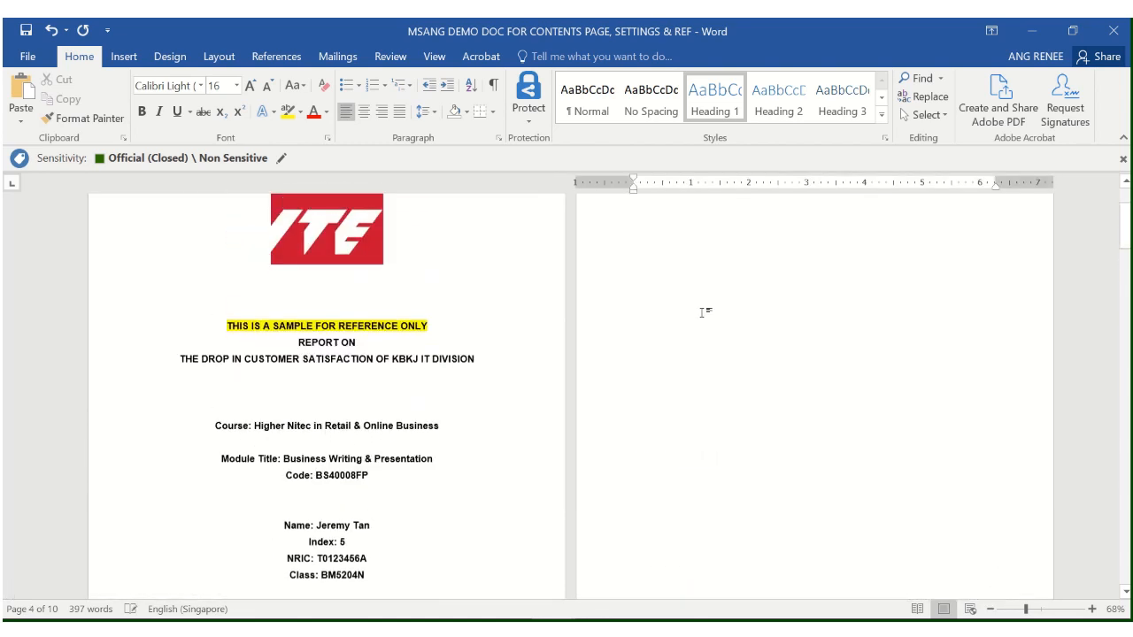
scroll(702, 312, up, 2)
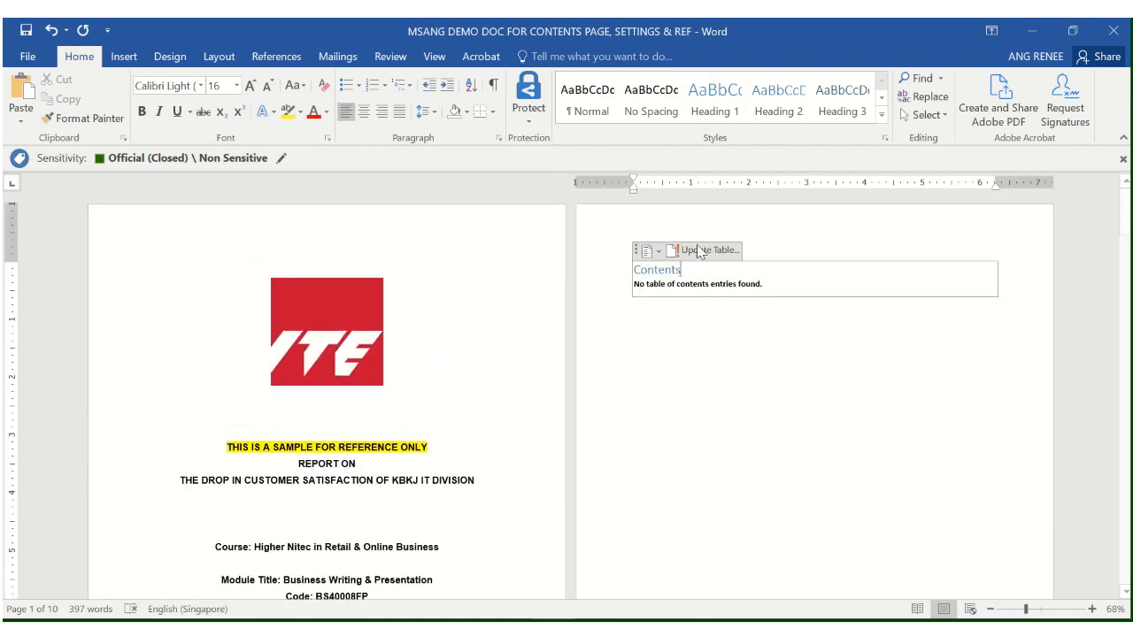
click(700, 251)
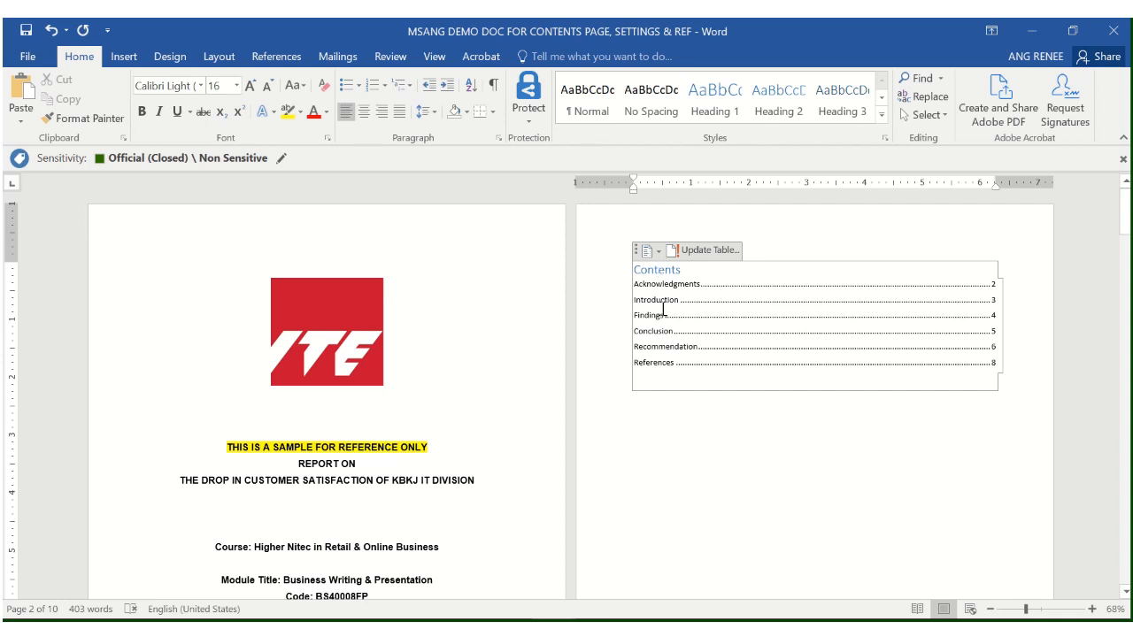
Set the font of the whole document to Arial, size 12
scroll(664, 310, down, 10)
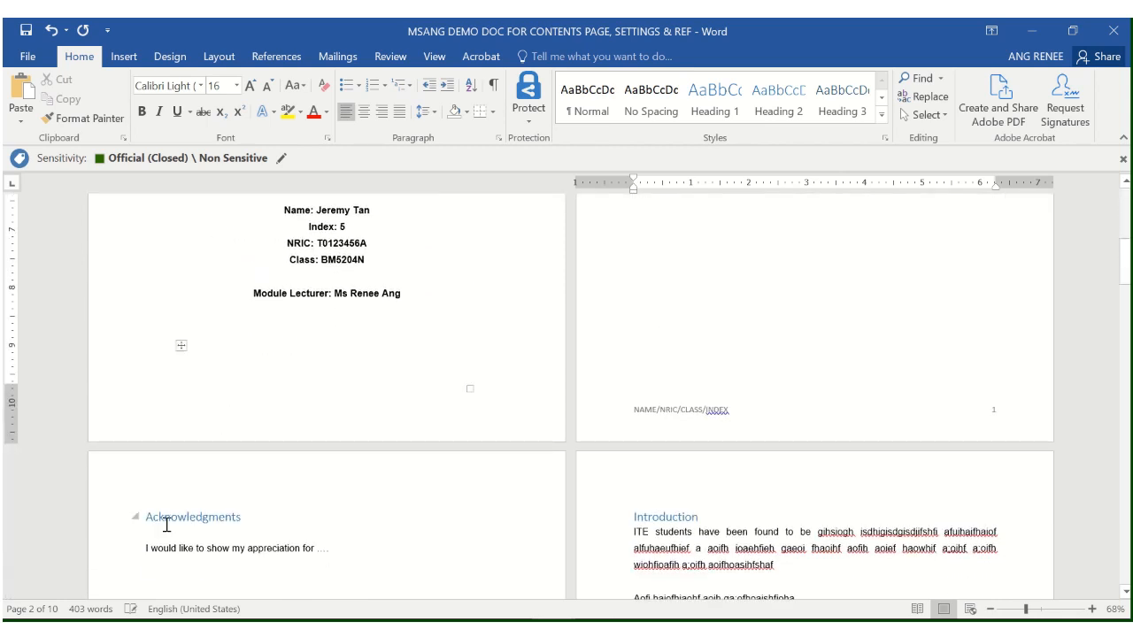
click(166, 517)
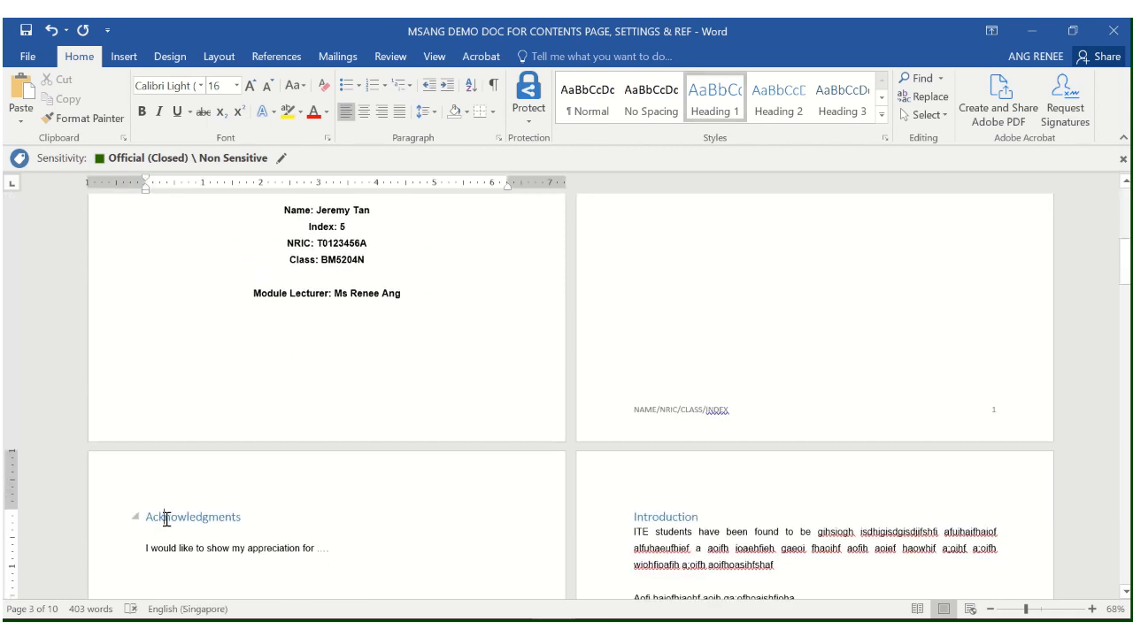
key(ctrl+a)
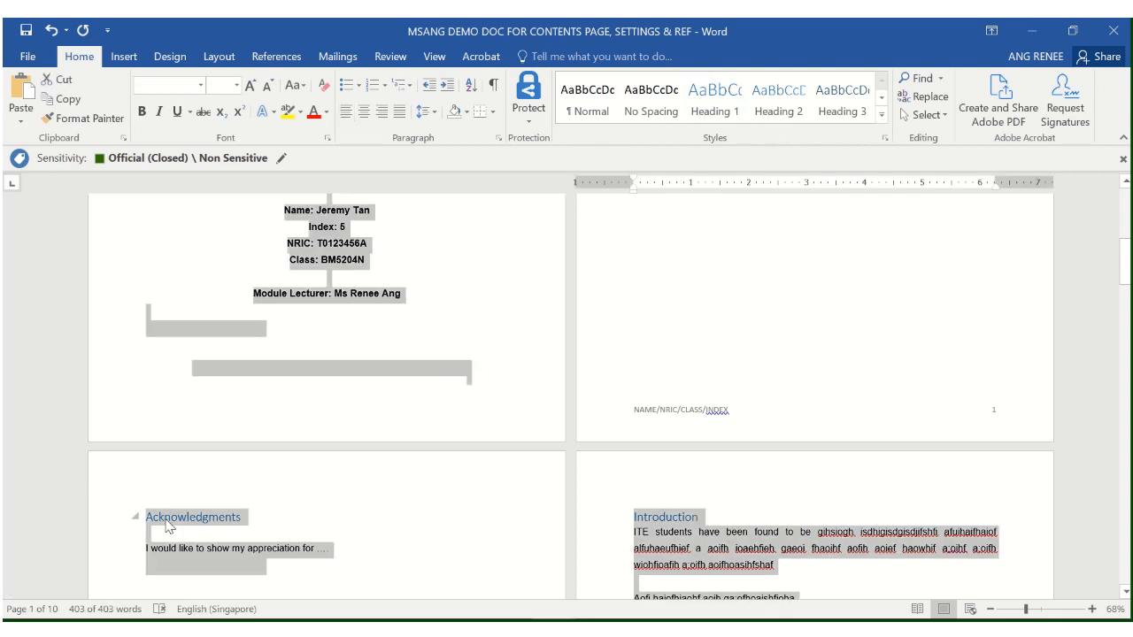
click(201, 85)
click(173, 184)
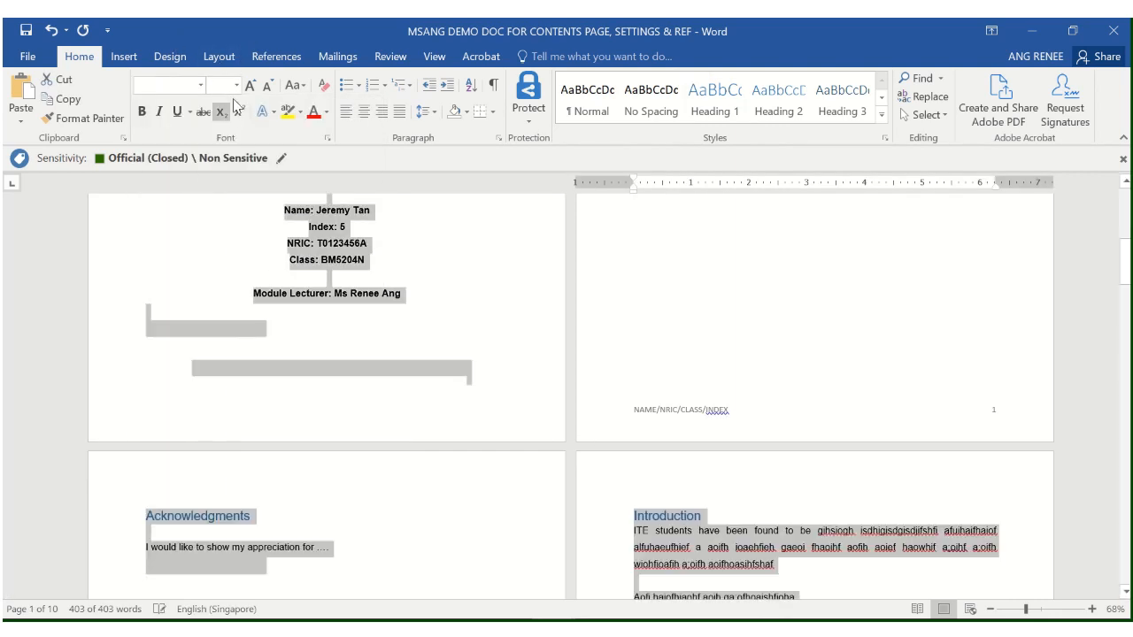
click(236, 85)
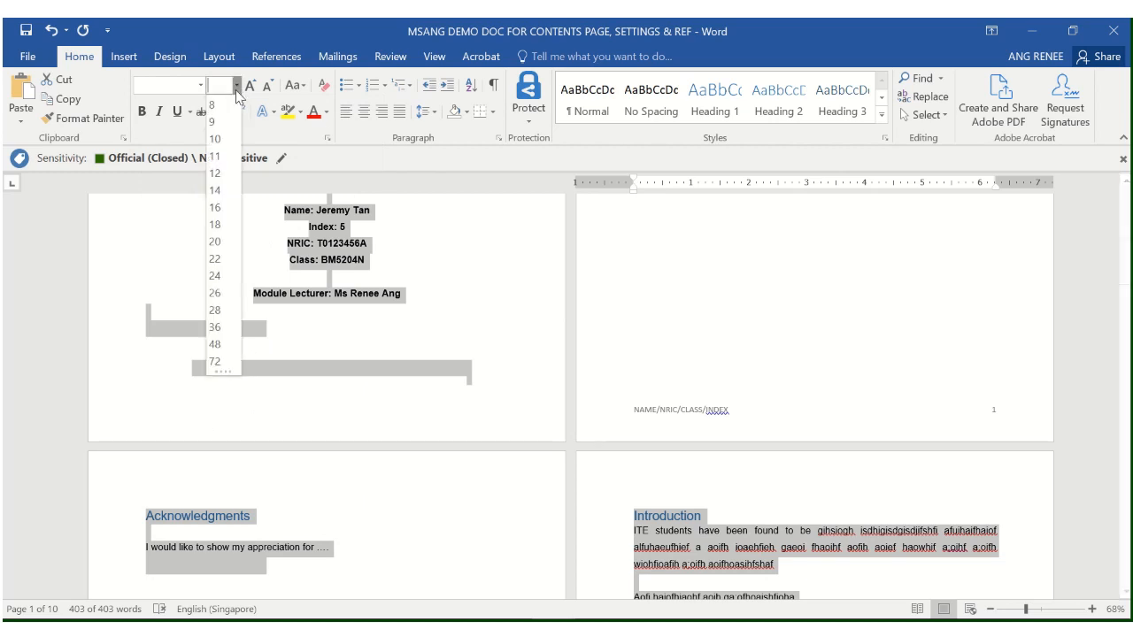
click(216, 174)
click(489, 532)
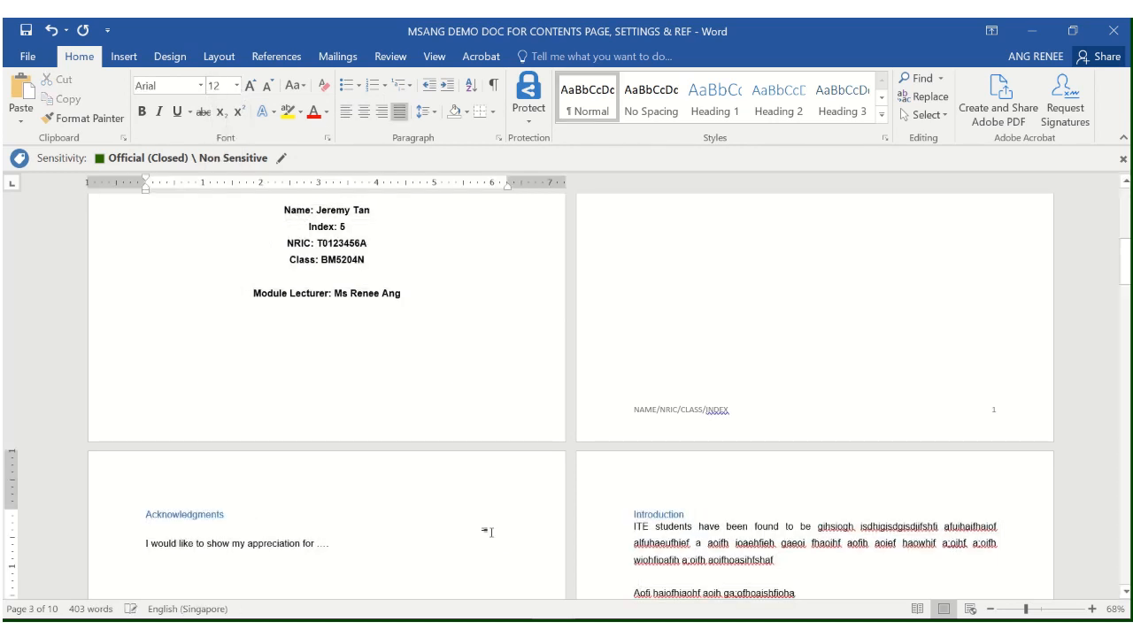
Make the table of contents bold, including its title, and insert a blank line below the Contents title
scroll(491, 533, down, 3)
click(205, 391)
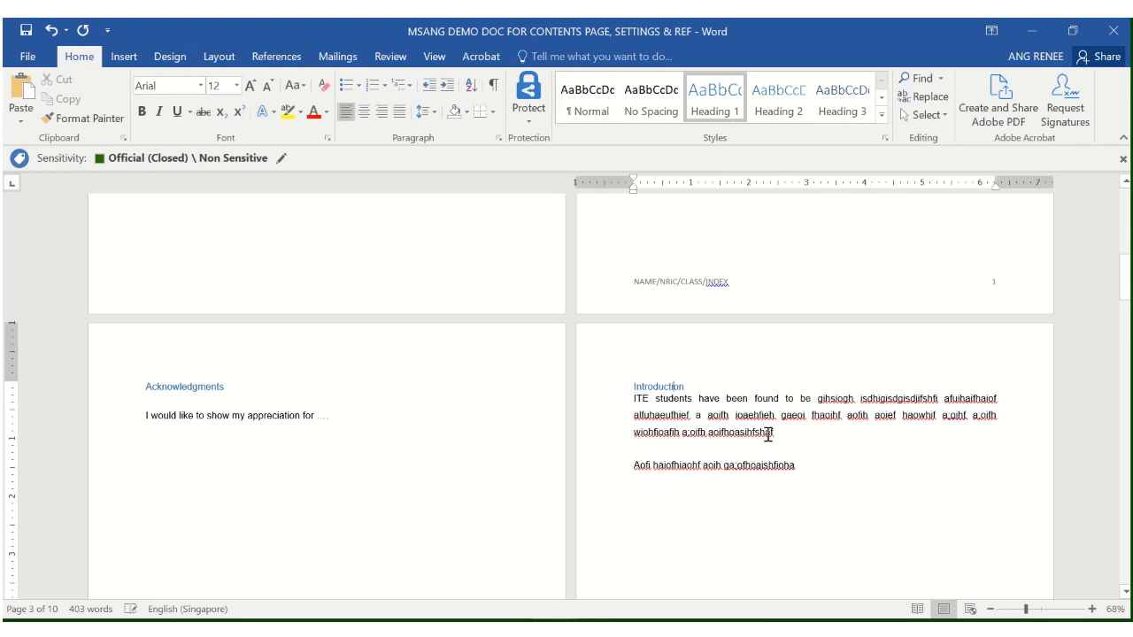
scroll(767, 434, down, 3)
scroll(768, 435, up, 12)
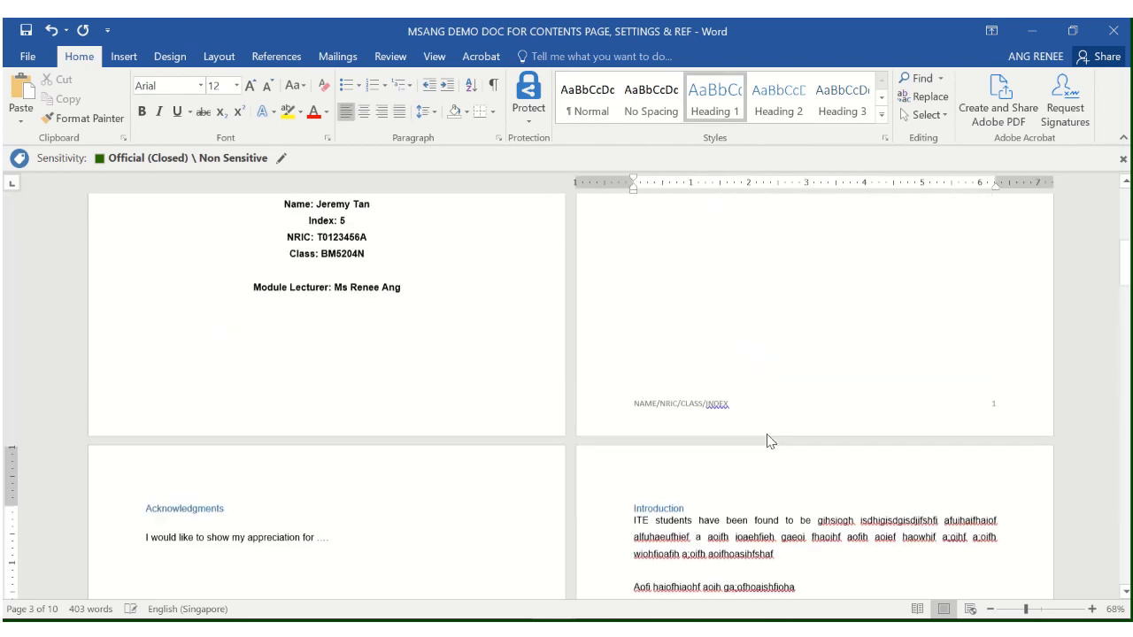
click(649, 297)
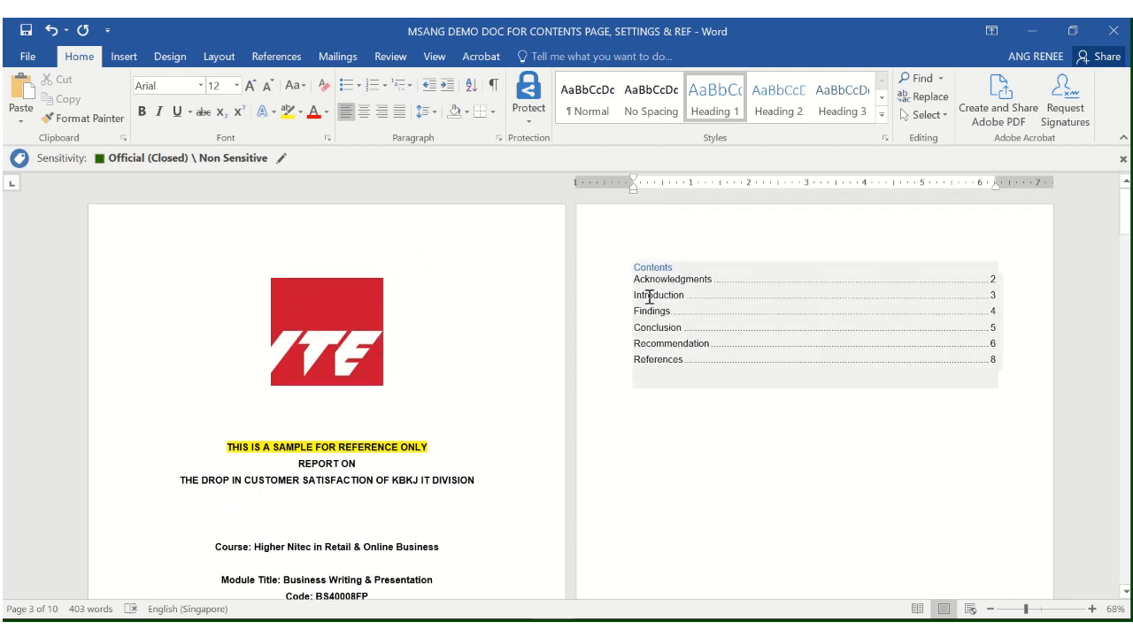
click(688, 261)
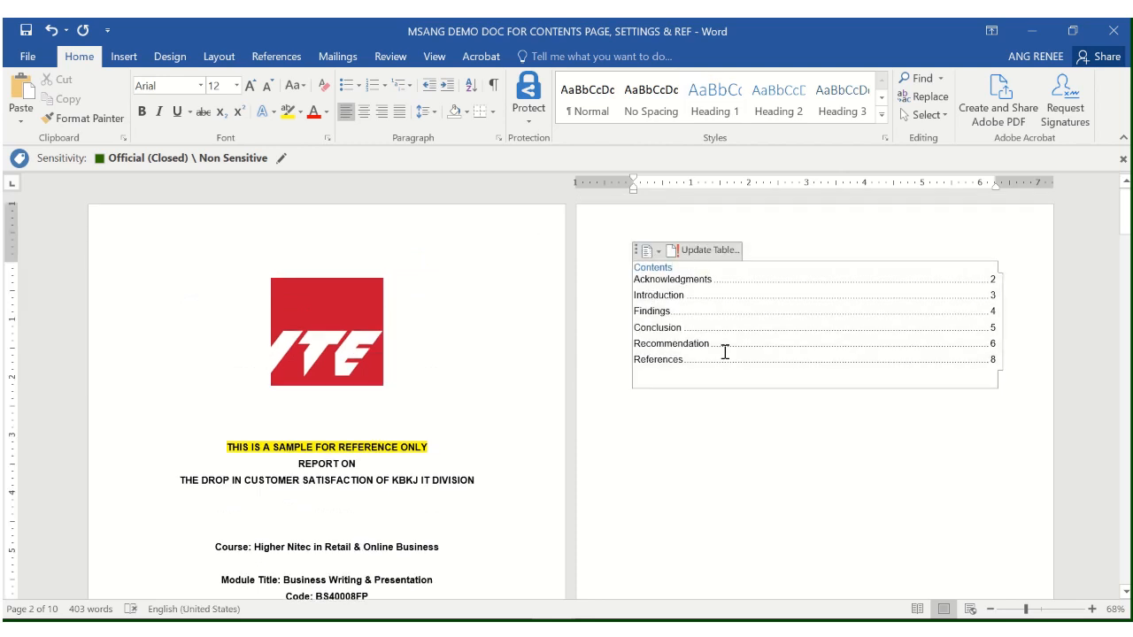
drag(637, 273, 834, 344)
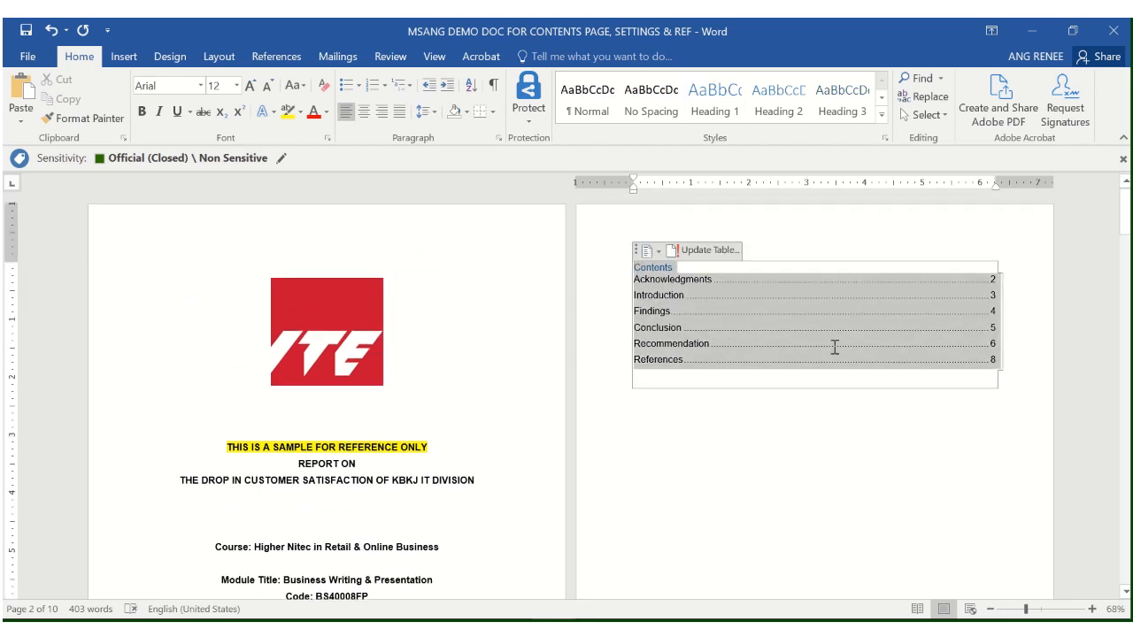
click(145, 112)
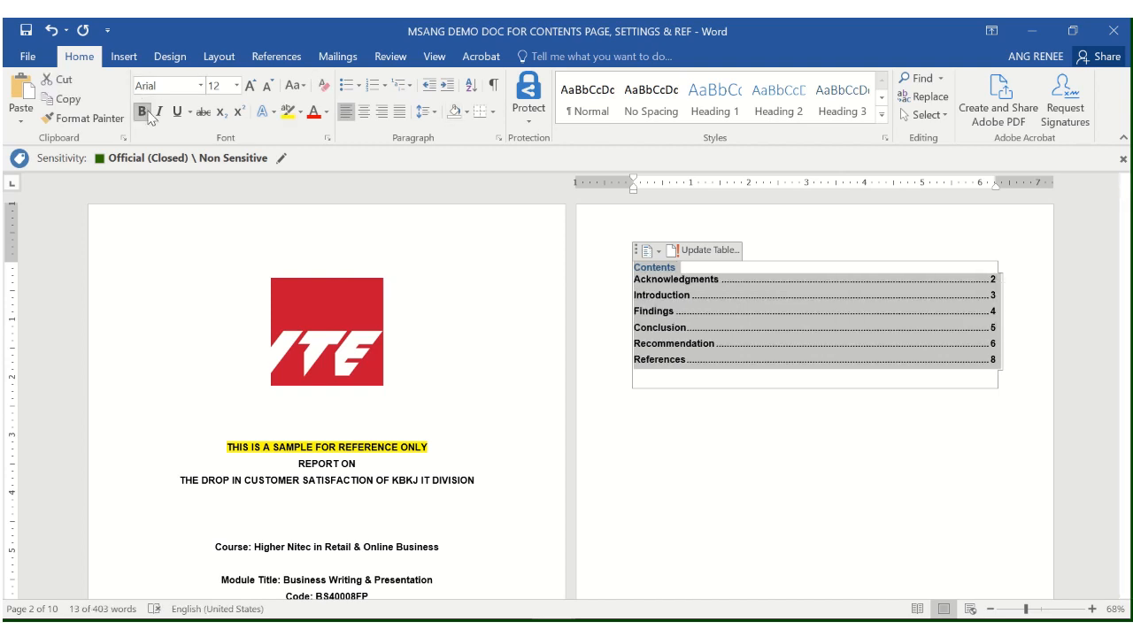
click(707, 268)
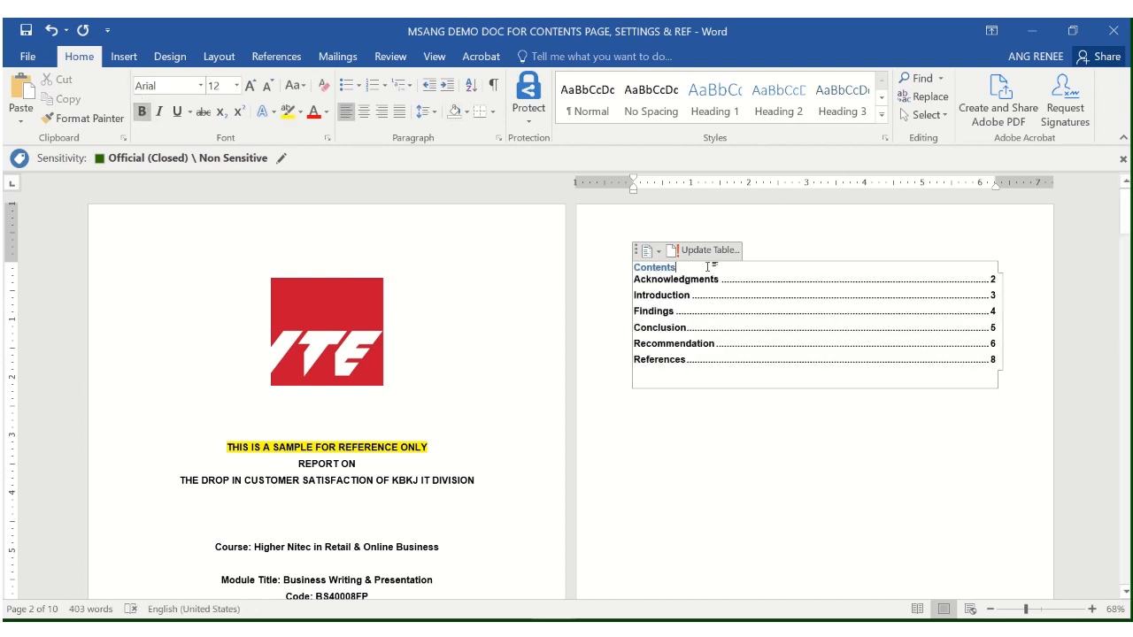
key(Return)
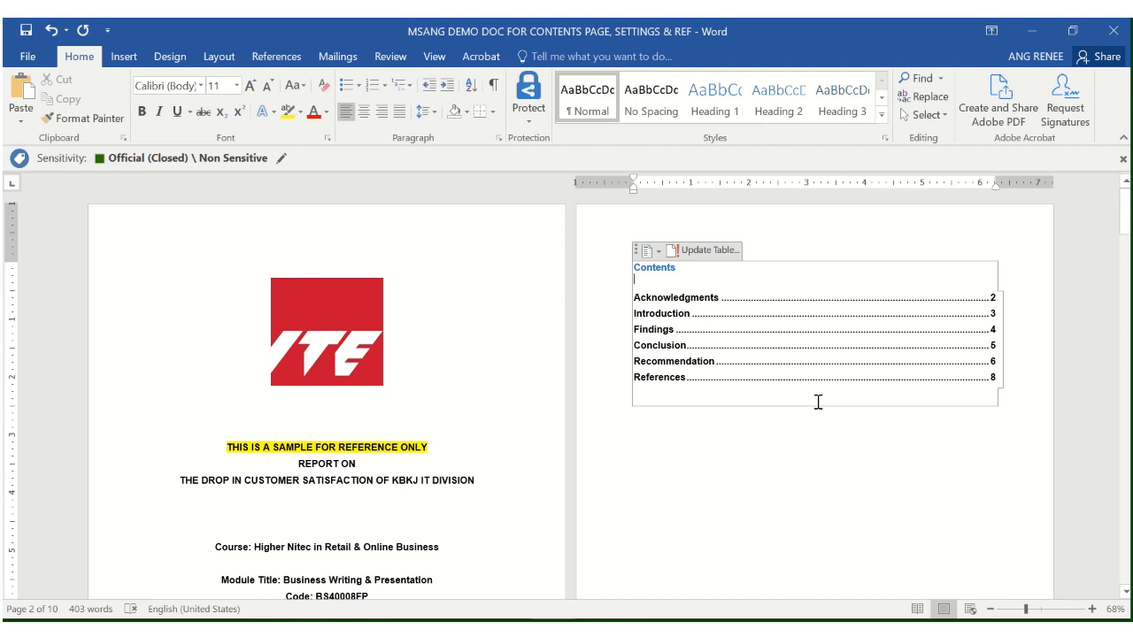
Set the font color of the whole document to Automatic
key(ctrl+a)
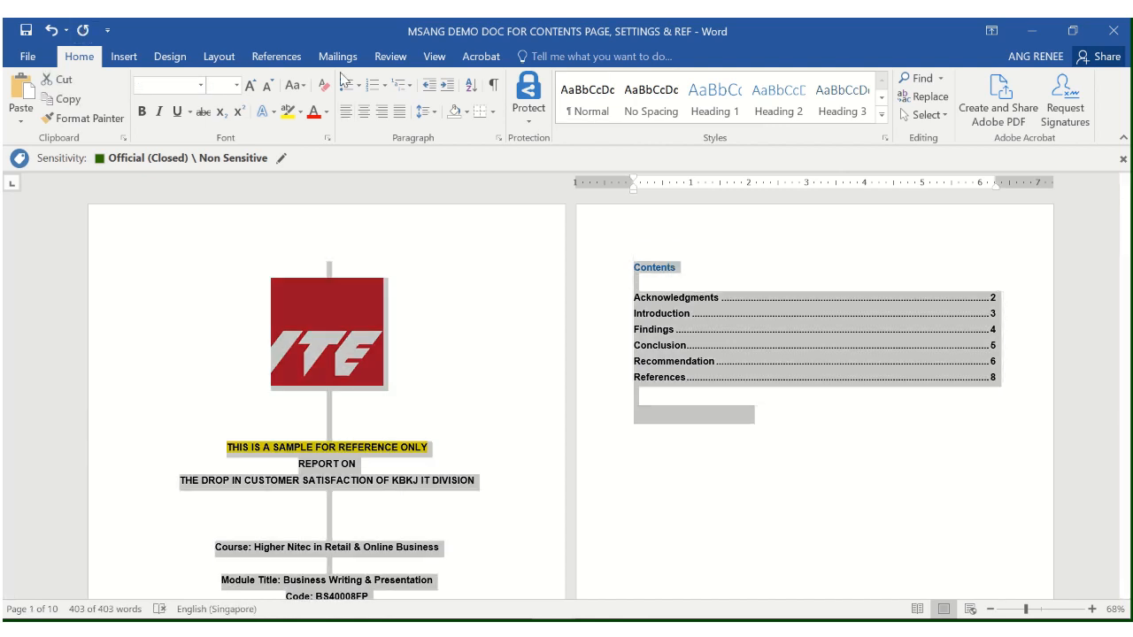
click(326, 112)
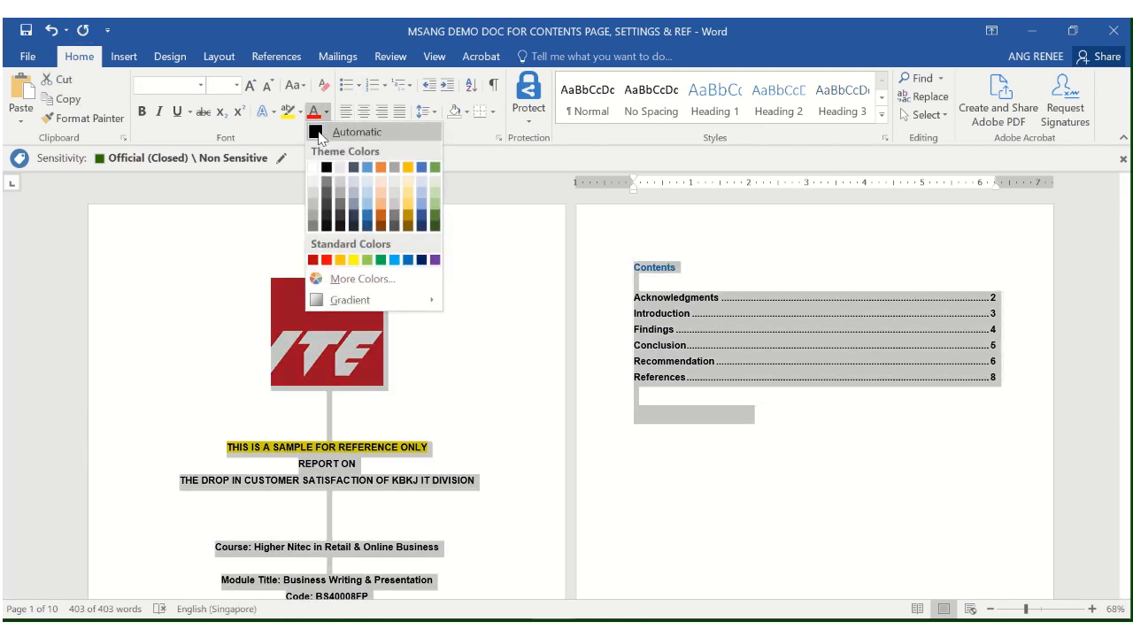
click(381, 134)
click(731, 417)
Make the Acknowledgments and Introduction headings bold
scroll(819, 464, down, 4)
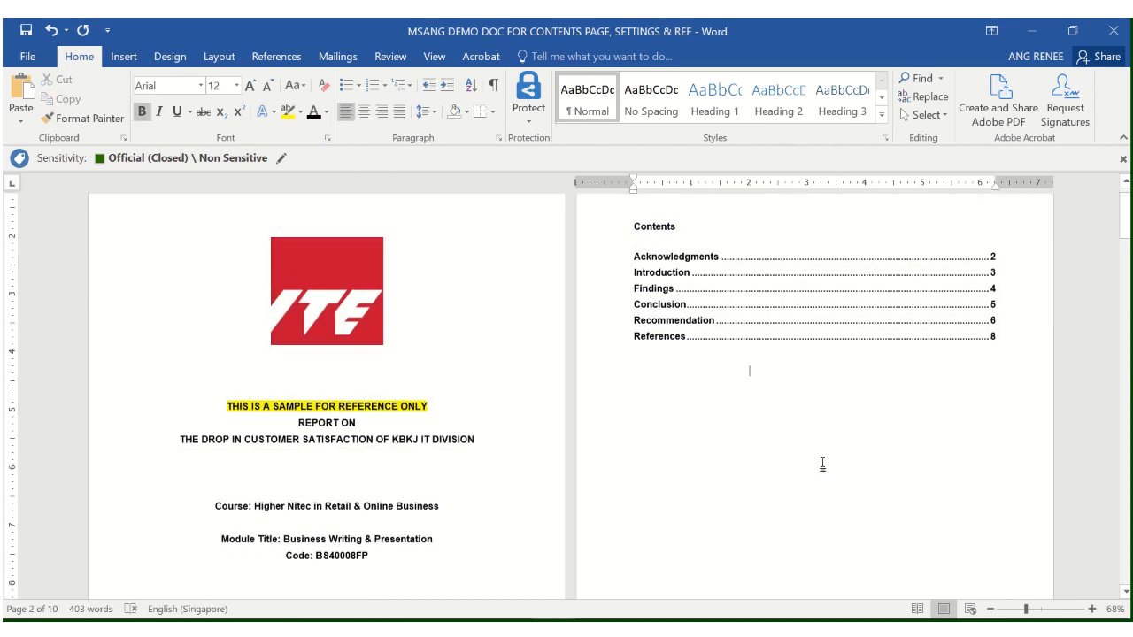
scroll(823, 464, down, 5)
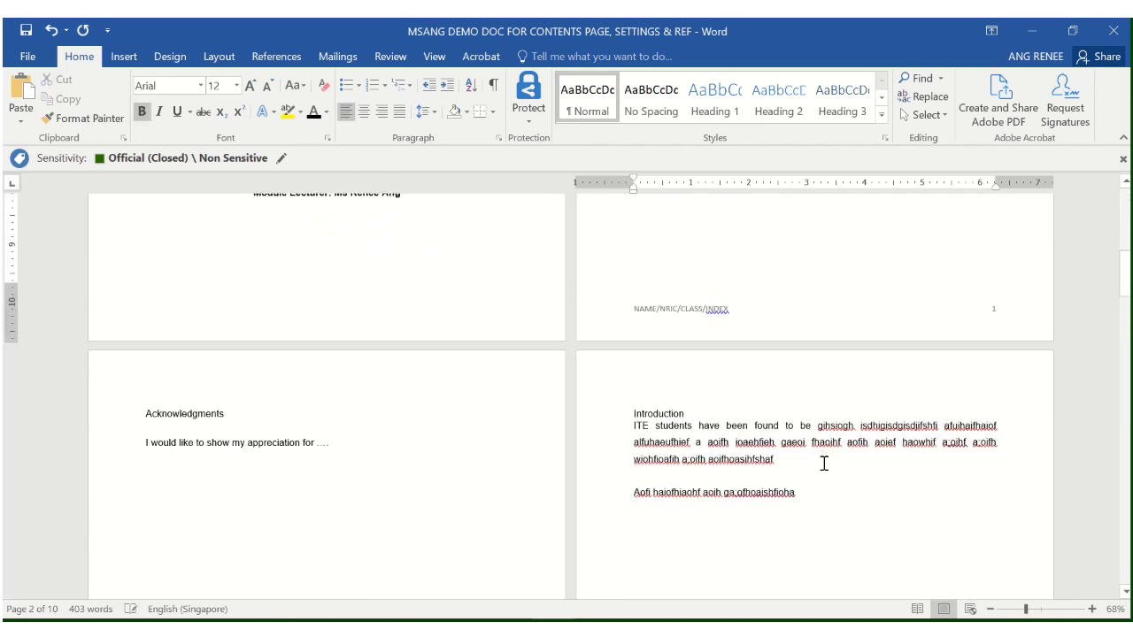
drag(226, 413, 132, 398)
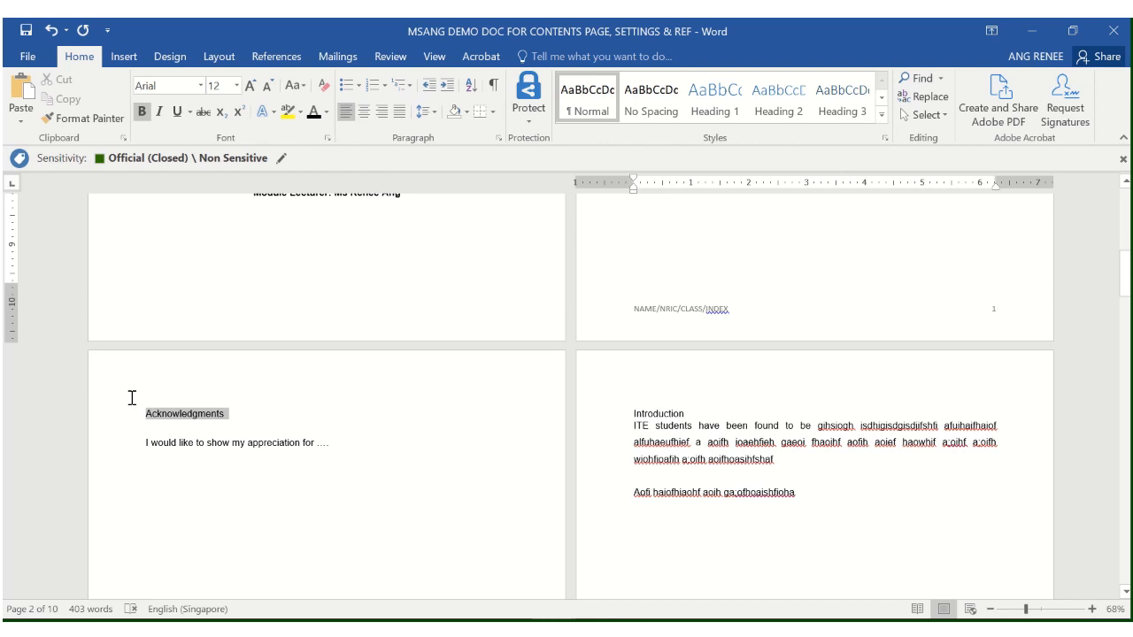
click(141, 111)
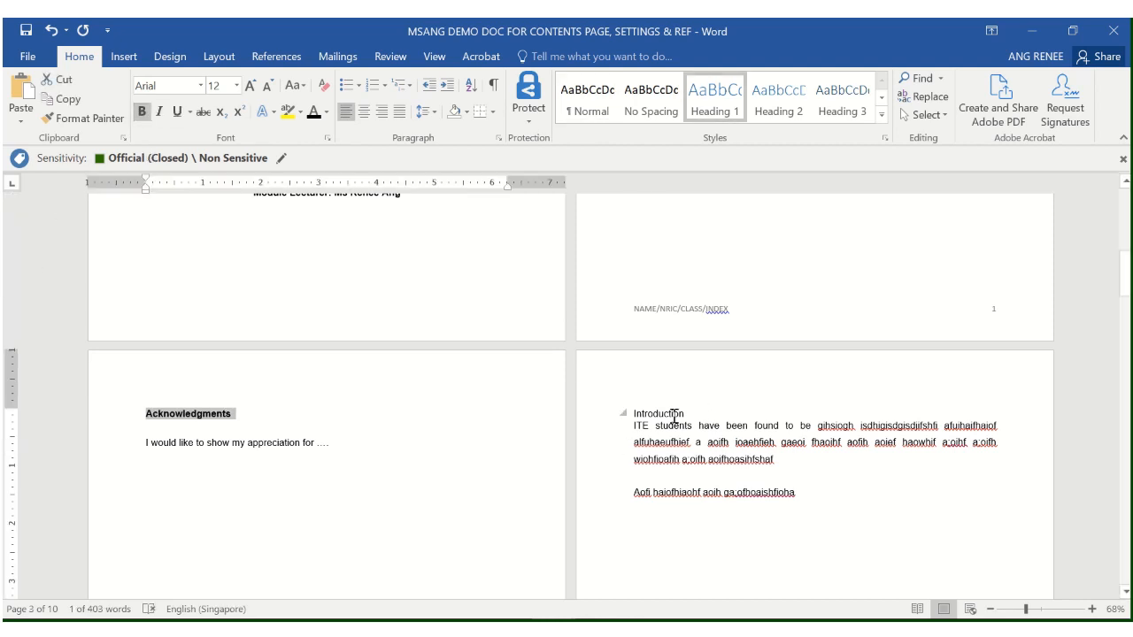
drag(675, 416, 623, 411)
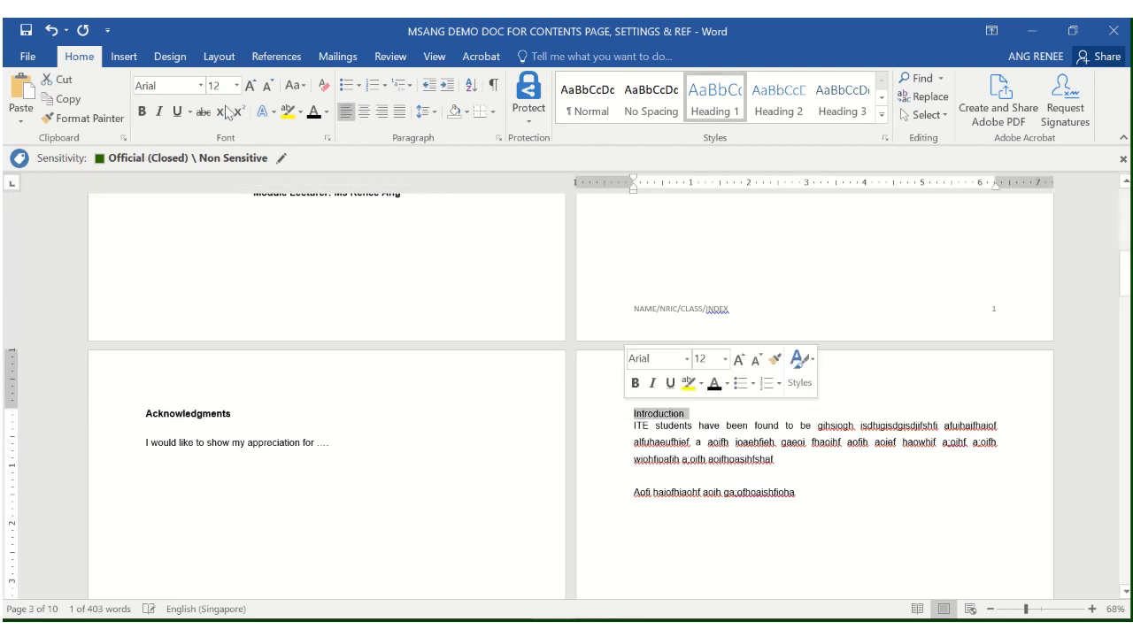
click(141, 118)
Open the contents page's footer for editing and check the footer numbering on the following pages
scroll(481, 354, down, 2)
scroll(481, 354, up, 6)
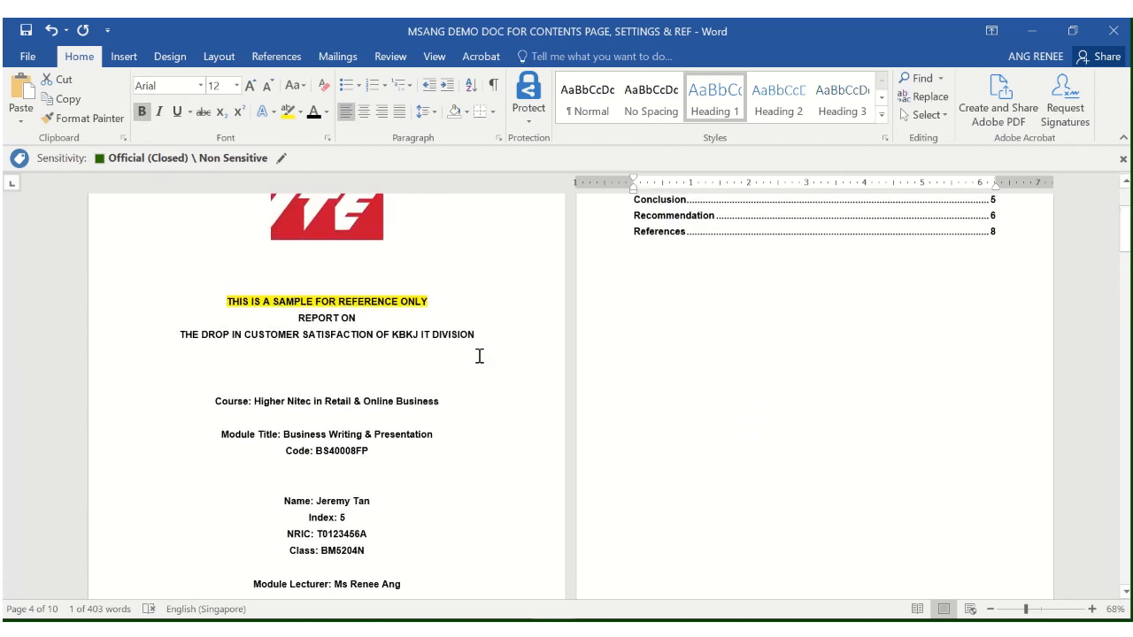
scroll(480, 355, down, 3)
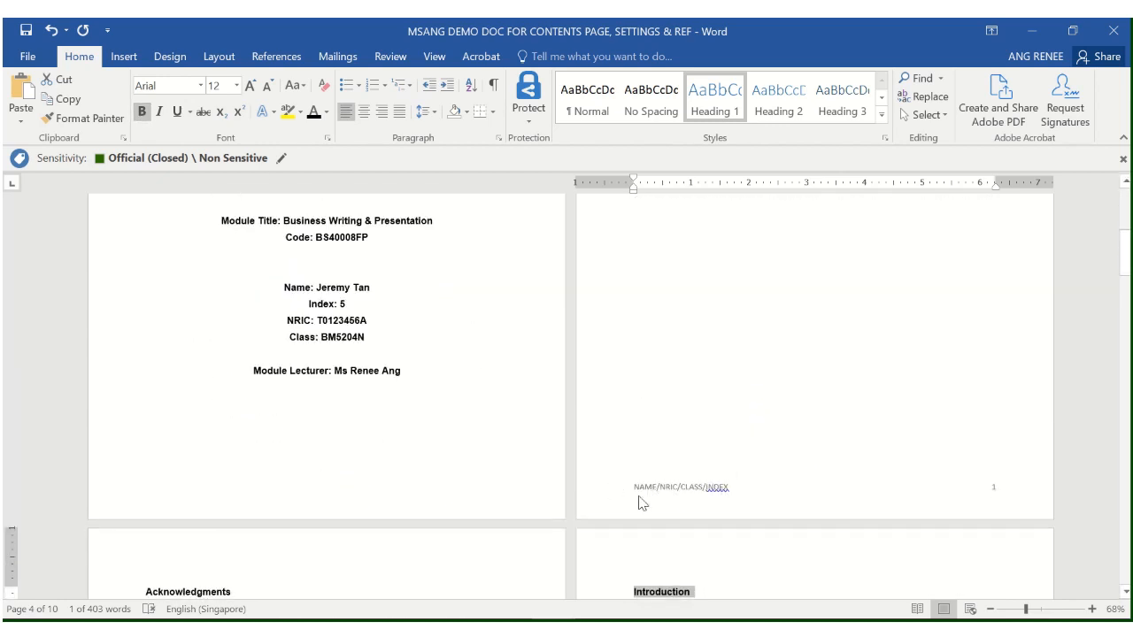
double_click(731, 494)
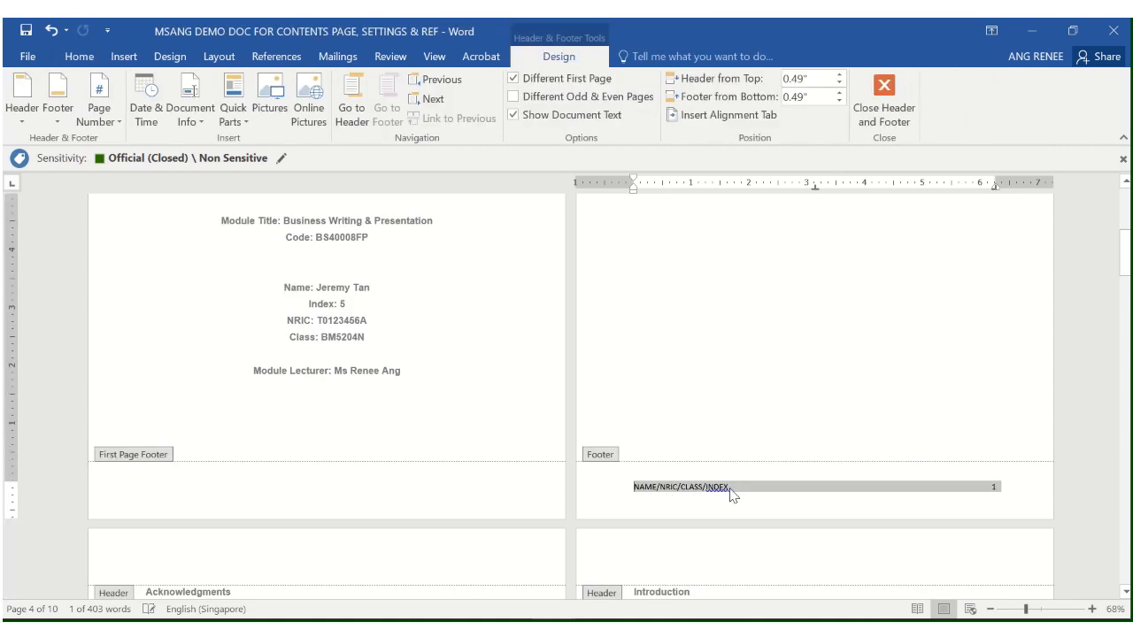
click(1007, 487)
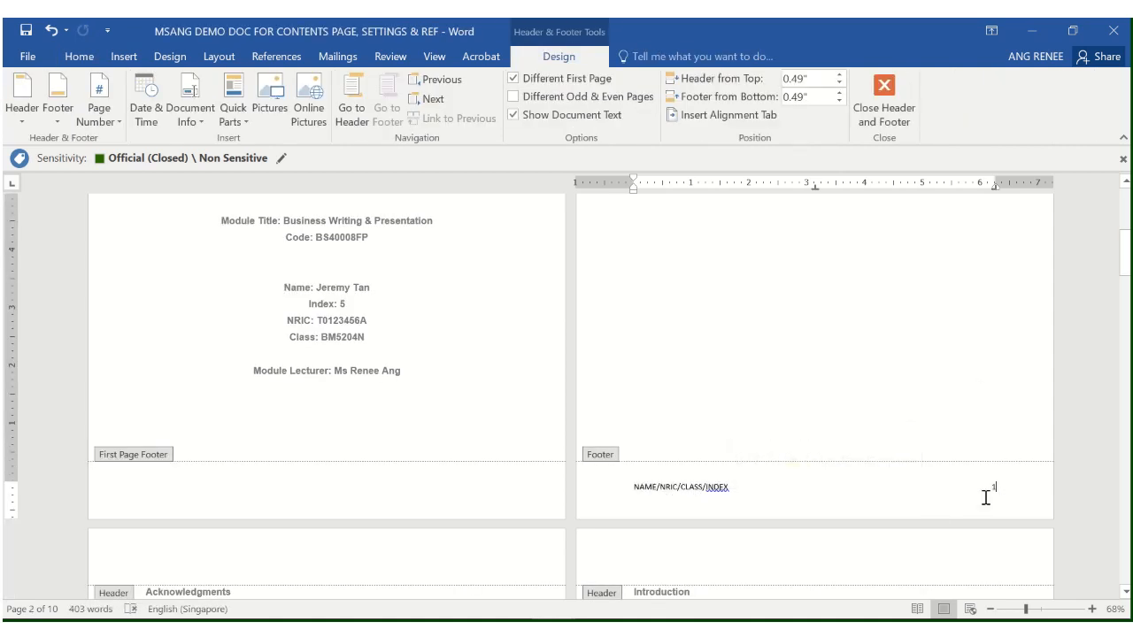
scroll(985, 500, down, 8)
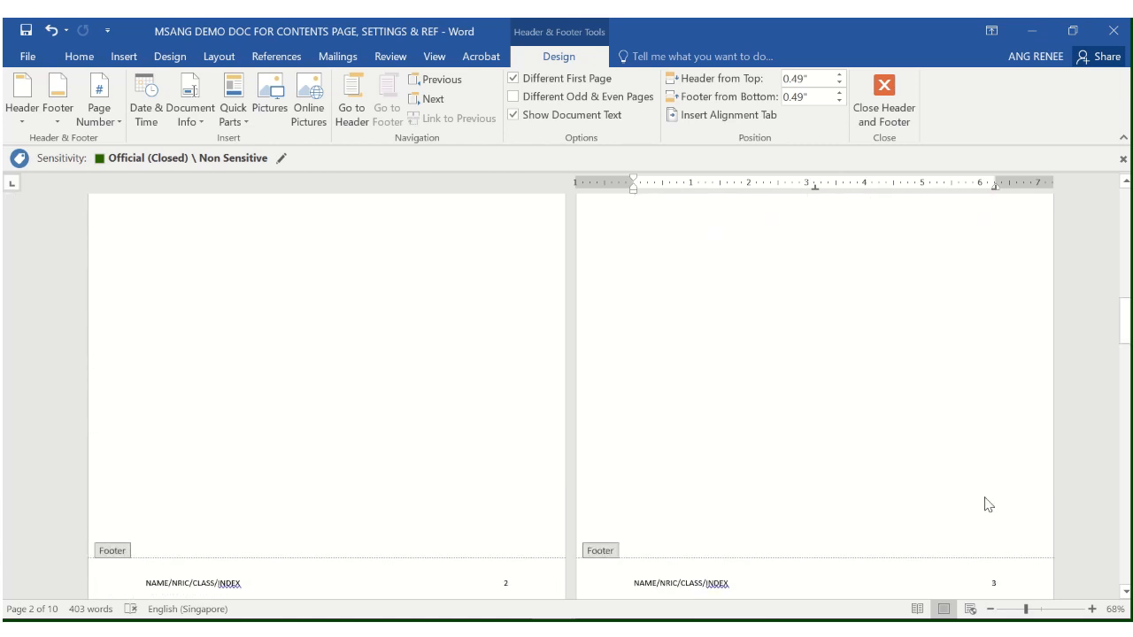
scroll(986, 503, down, 5)
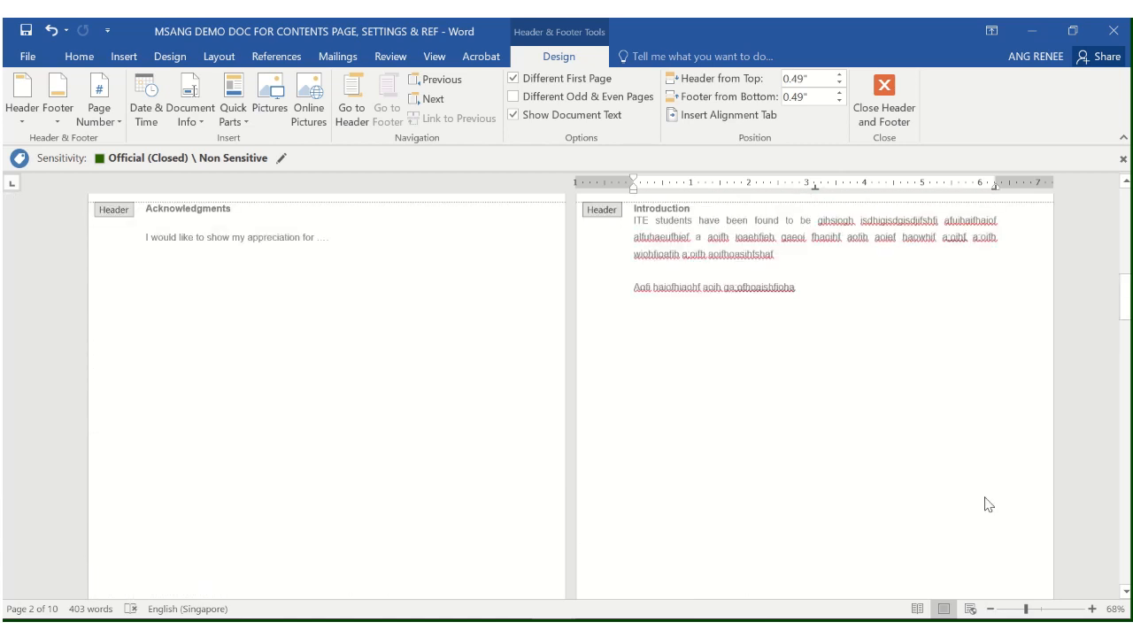
Turn the Different First Page option off and back on to compare the cover page's footer
click(513, 78)
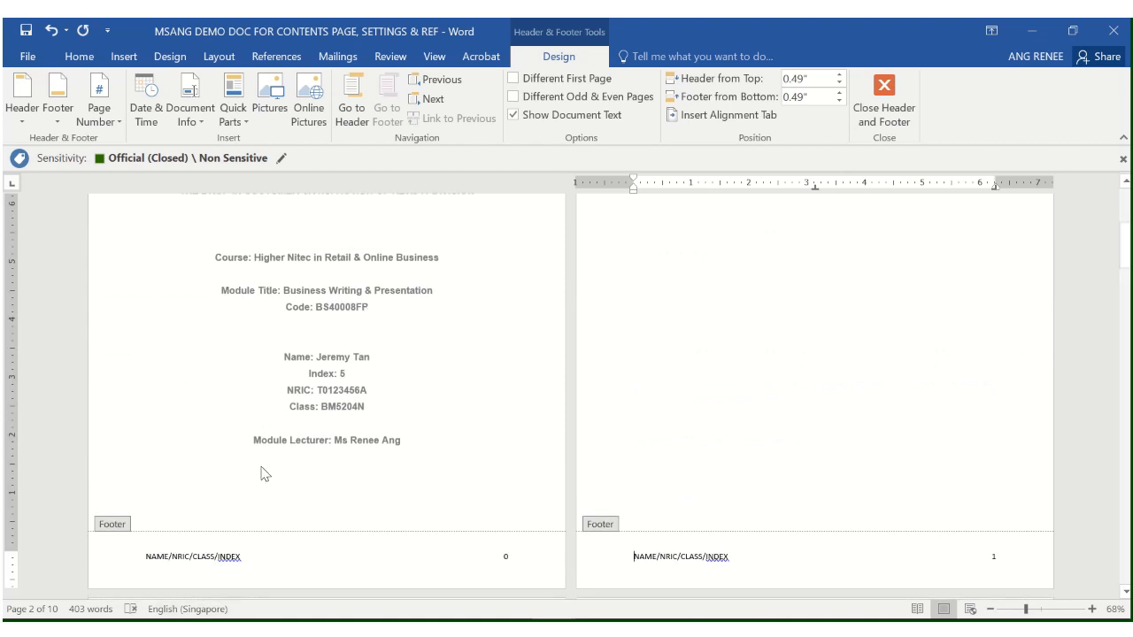
click(514, 79)
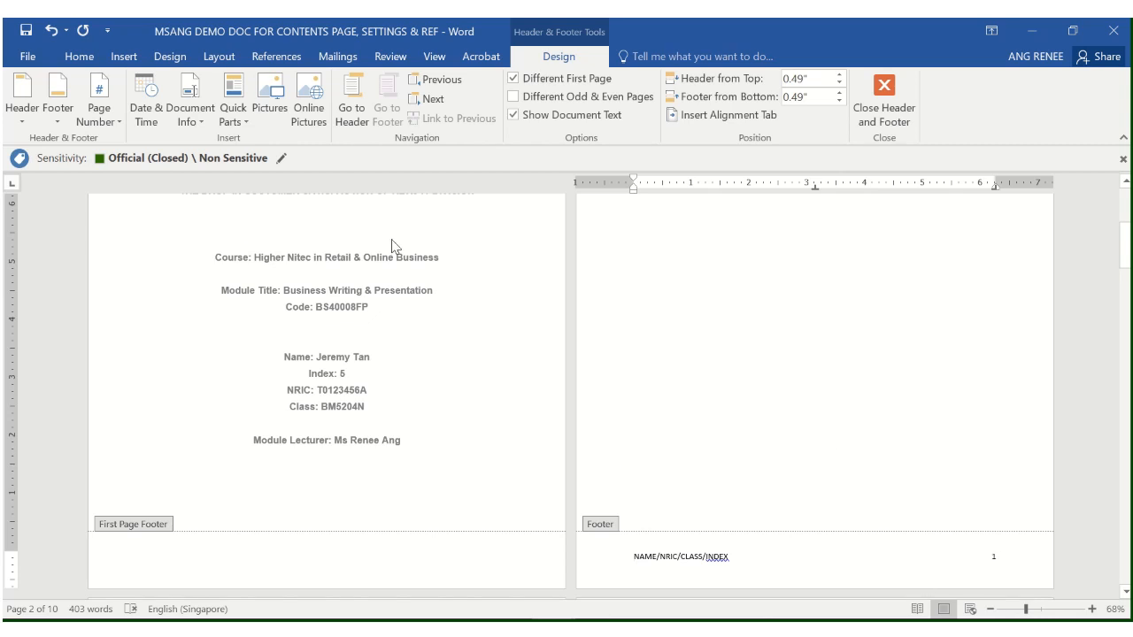
Set the page numbering to start at 0 in the page number format settings
click(112, 124)
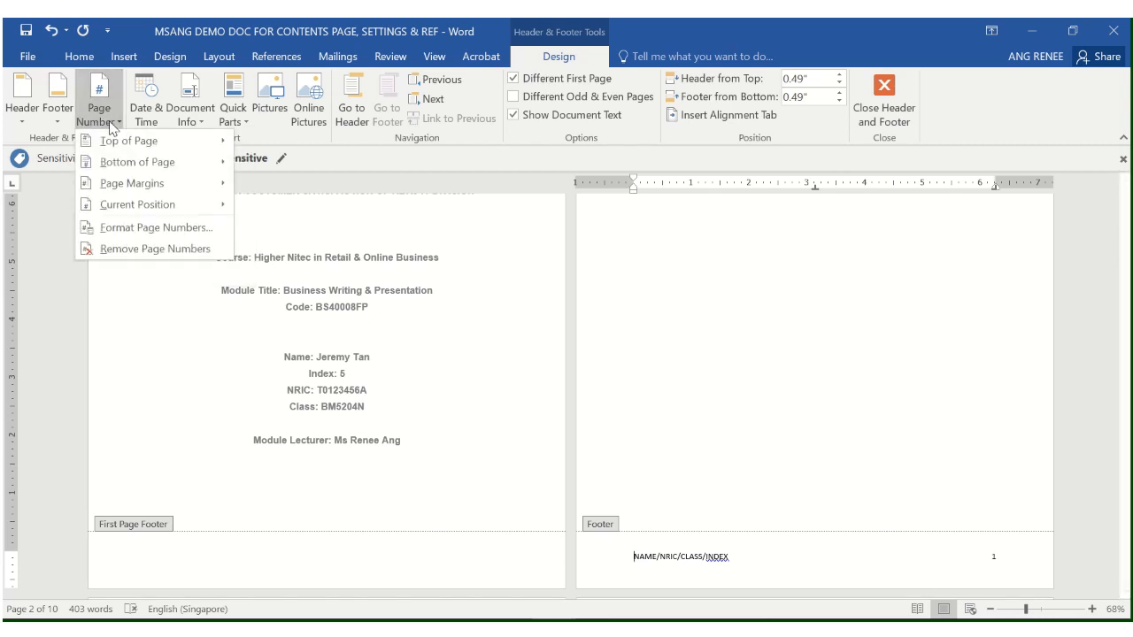
click(150, 227)
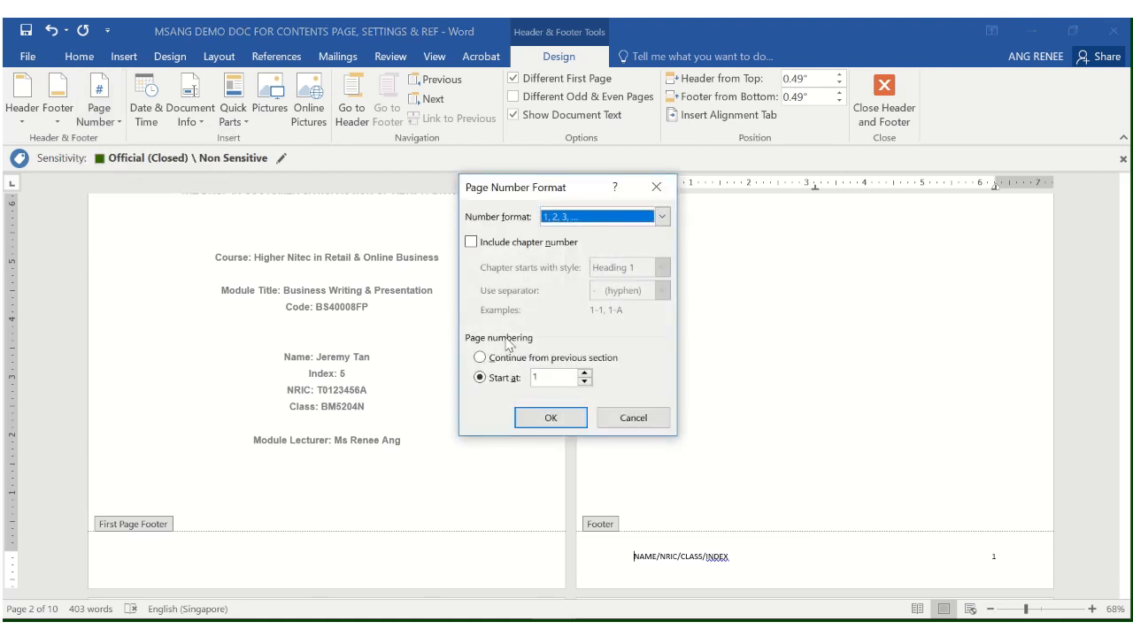
click(584, 381)
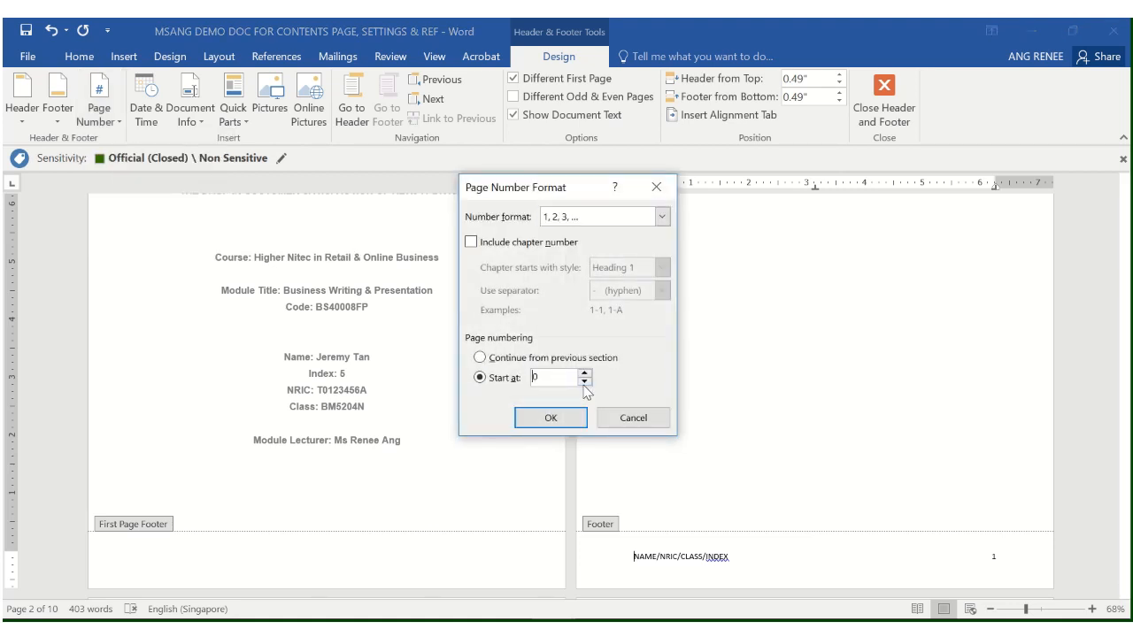
click(549, 420)
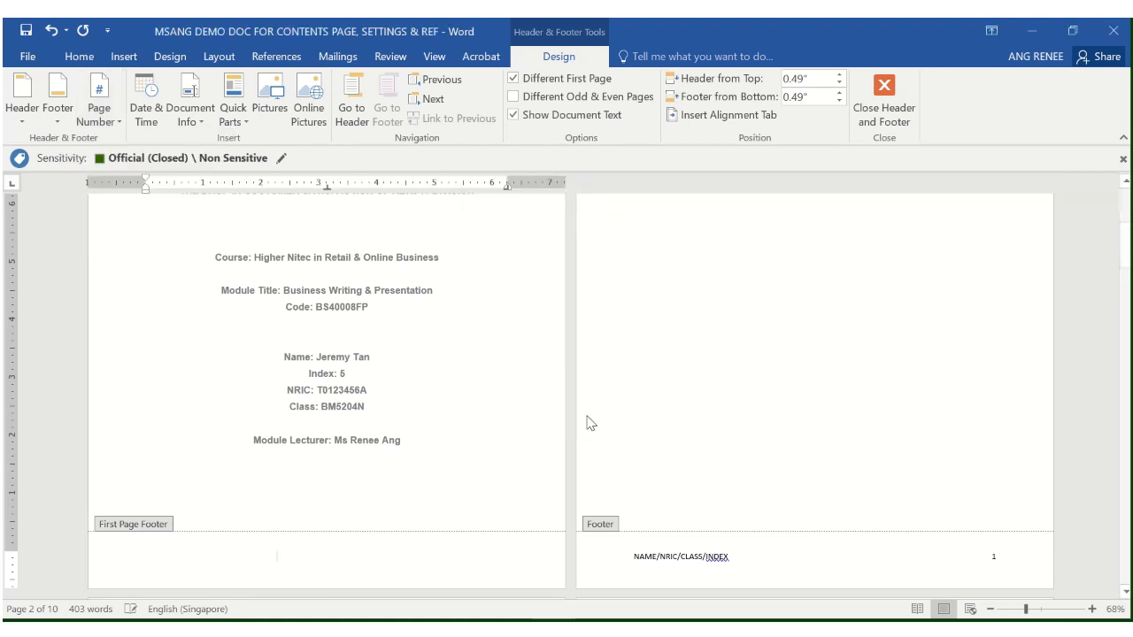
Set the page numbering in the contents page's footer to start at 2
click(969, 569)
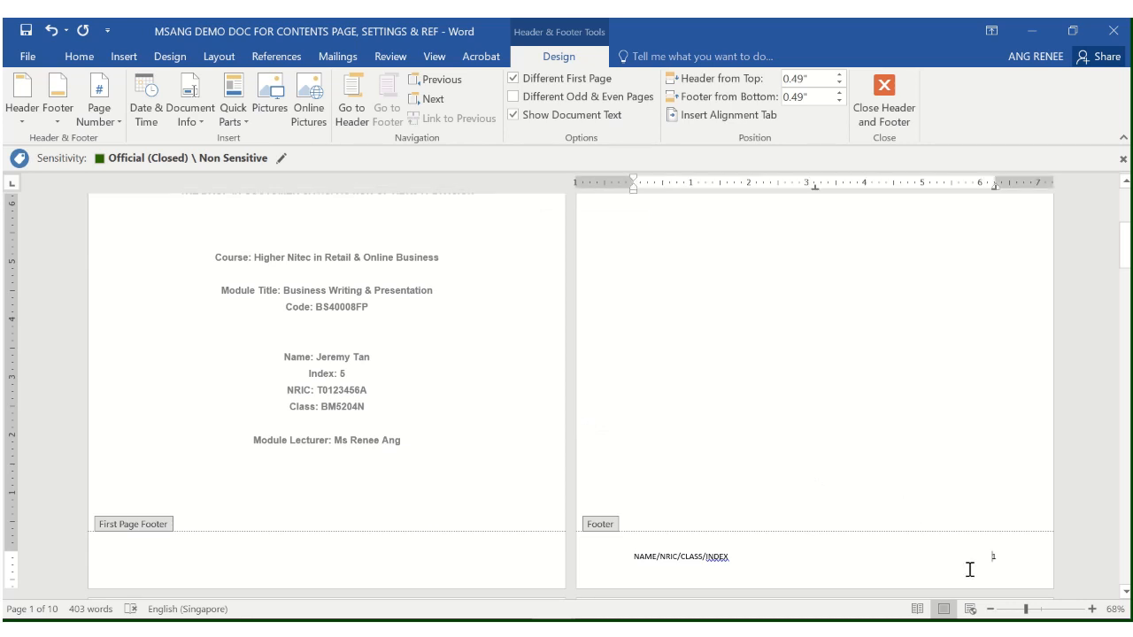
click(98, 104)
click(163, 228)
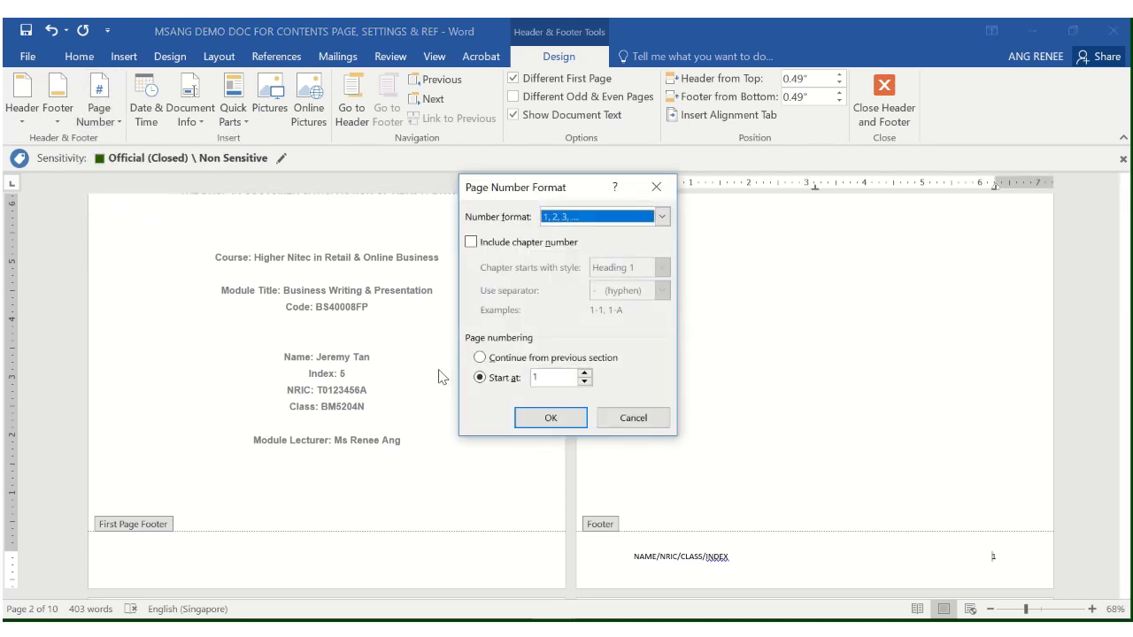
click(585, 373)
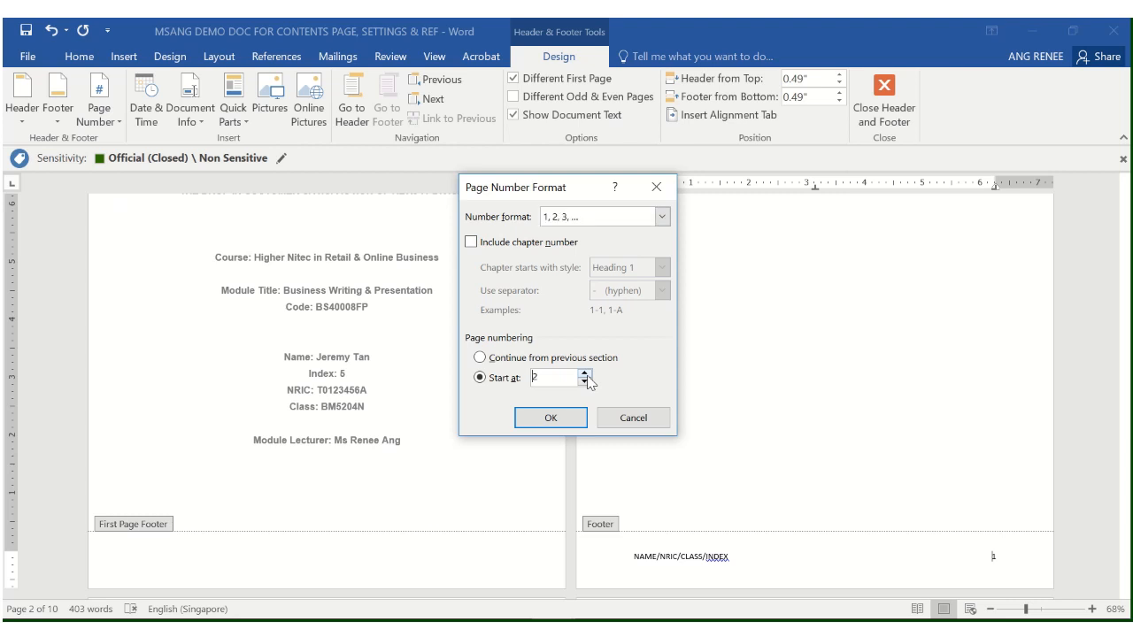
click(548, 419)
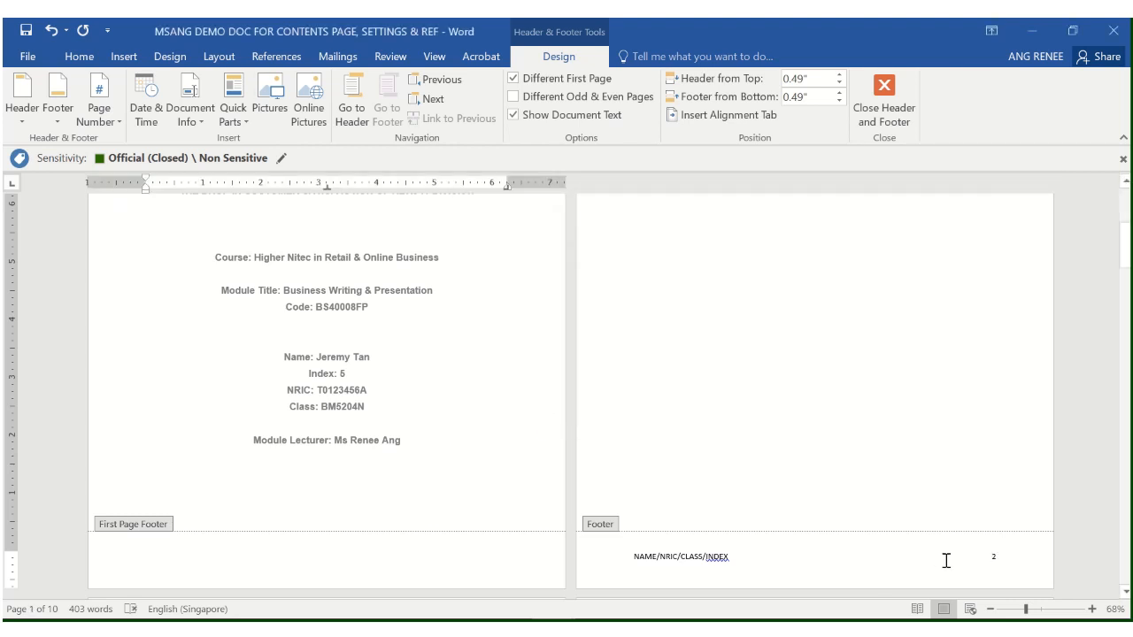
Set the contents page's footer numbering to start at 1, keeping the 1, 2, 3 format, and exit footer editing
click(991, 557)
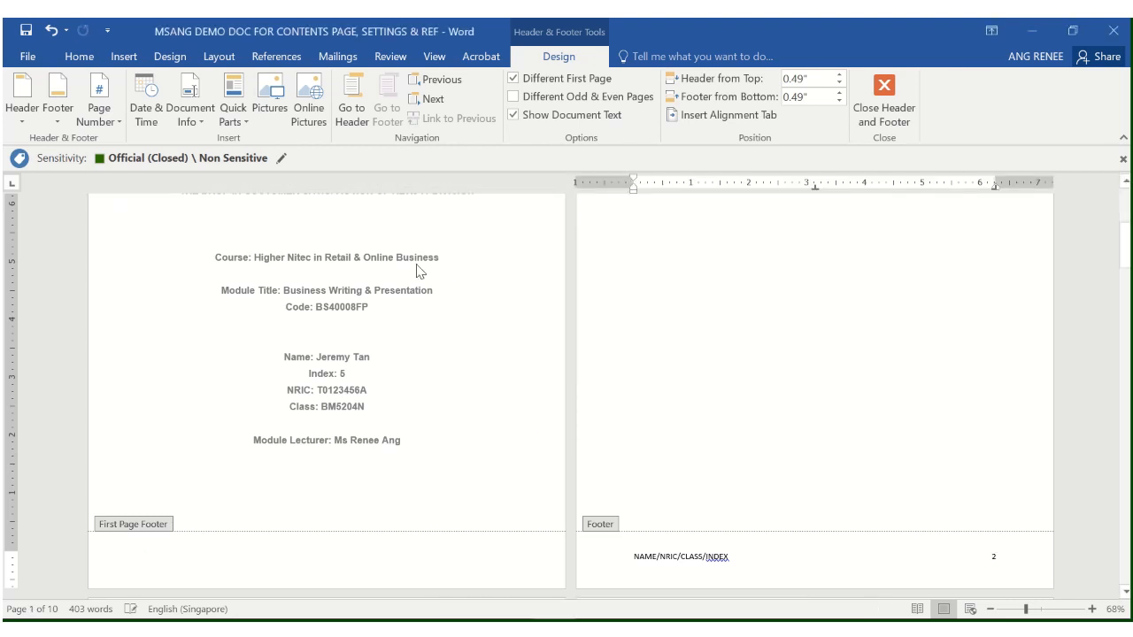
click(96, 117)
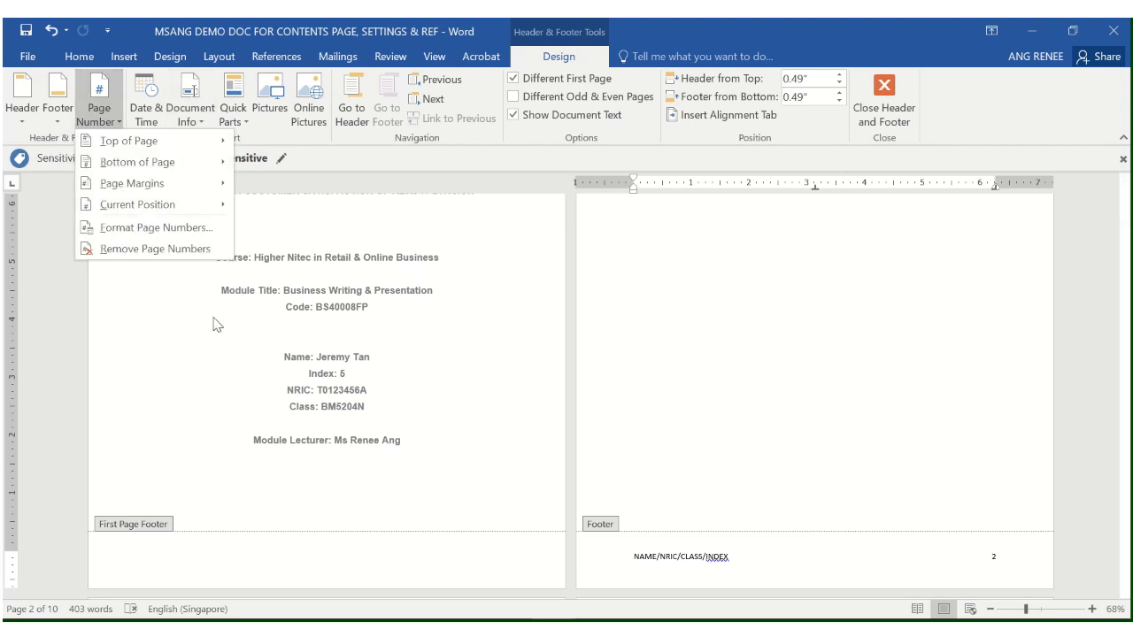
click(196, 228)
click(662, 217)
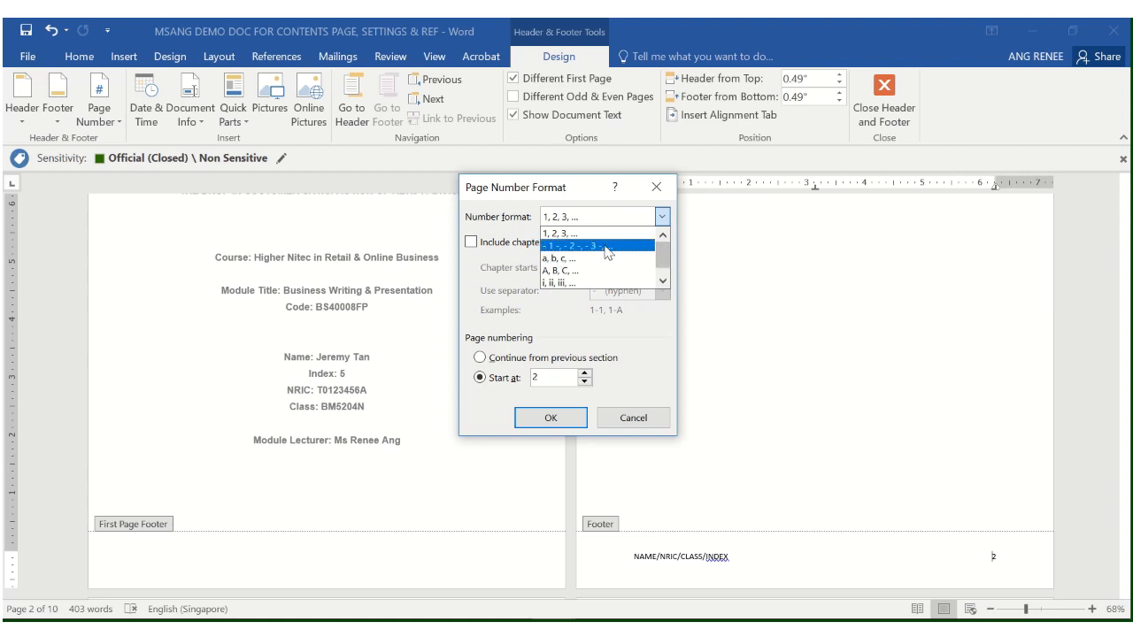
mouse_move(668, 251)
mouse_down()
mouse_move(664, 284)
mouse_move(658, 248)
mouse_up()
click(650, 350)
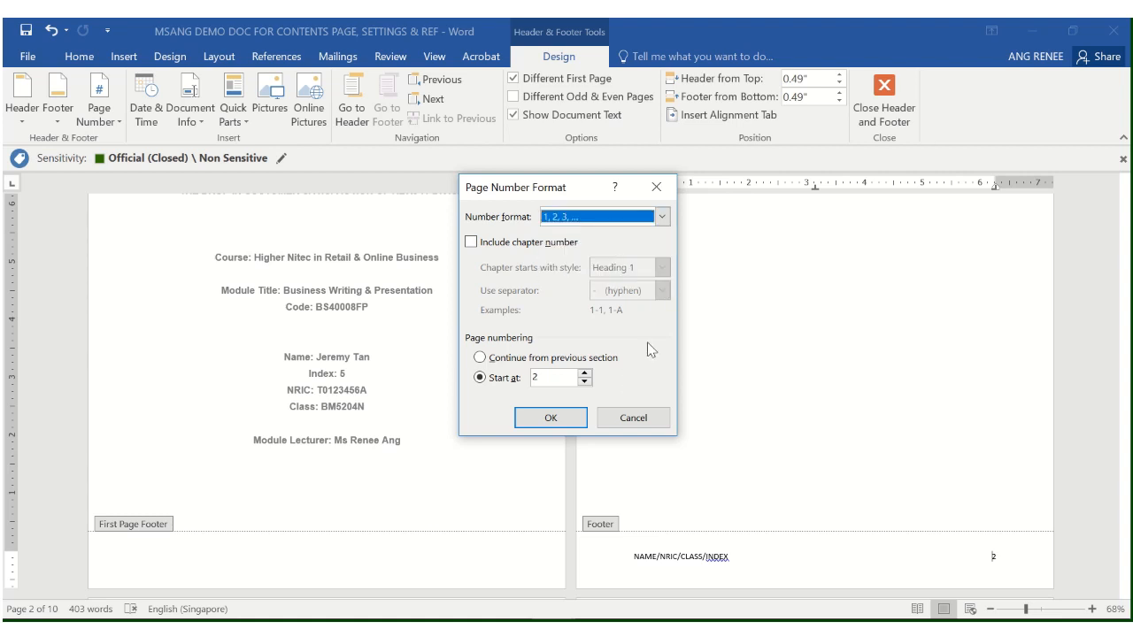
click(584, 382)
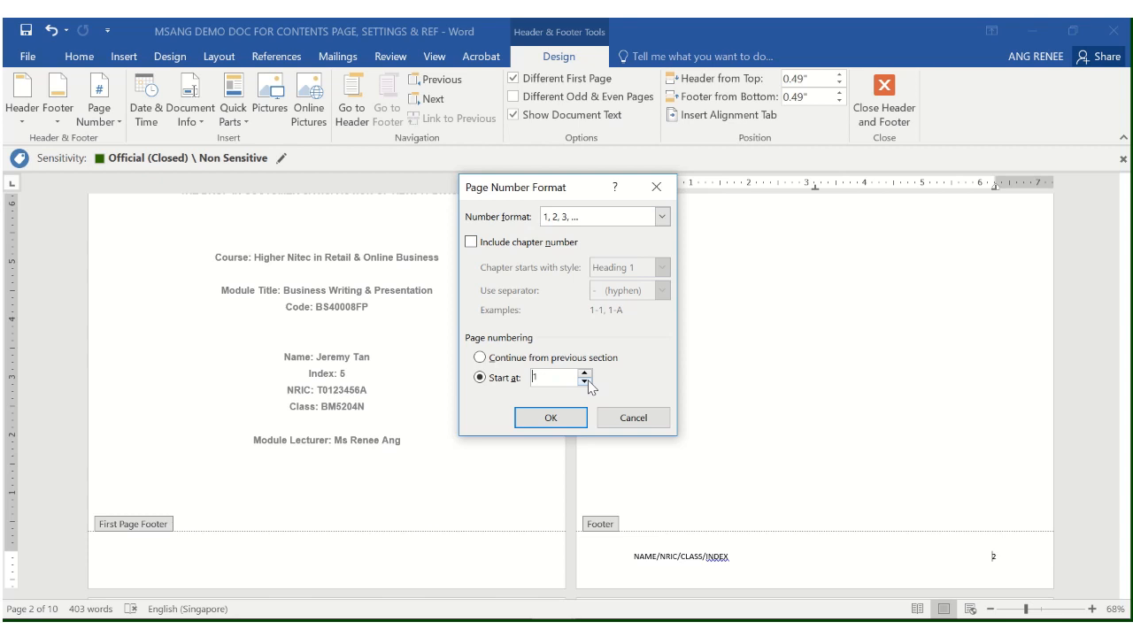
click(551, 419)
scroll(788, 480, down, 6)
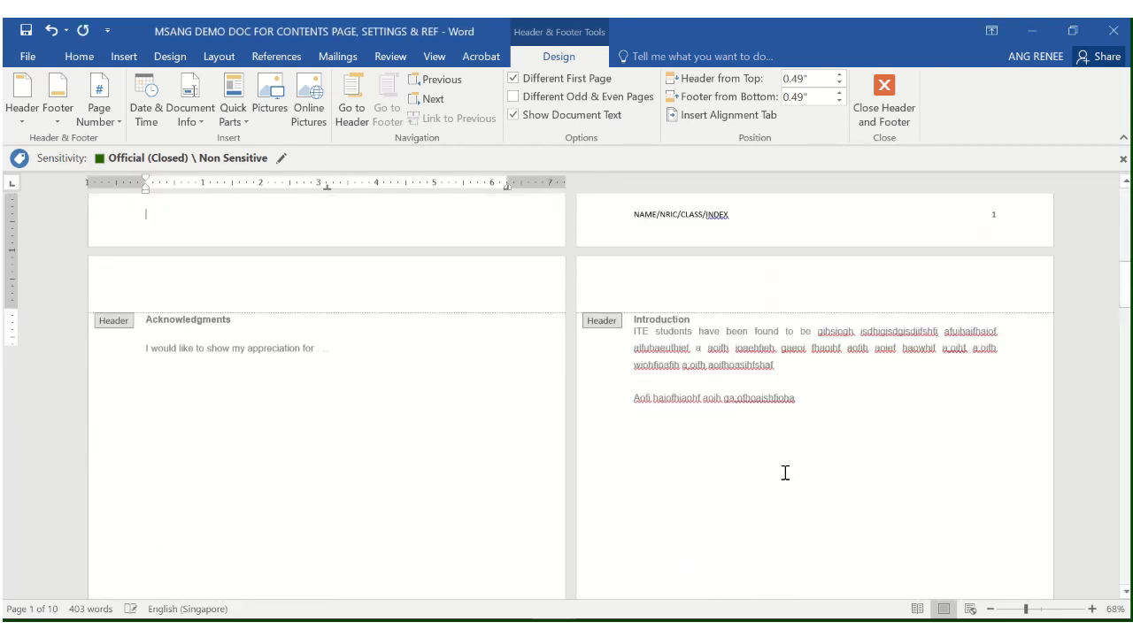
scroll(784, 473, up, 4)
click(894, 85)
Make the Conclusion heading bold
scroll(883, 443, up, 5)
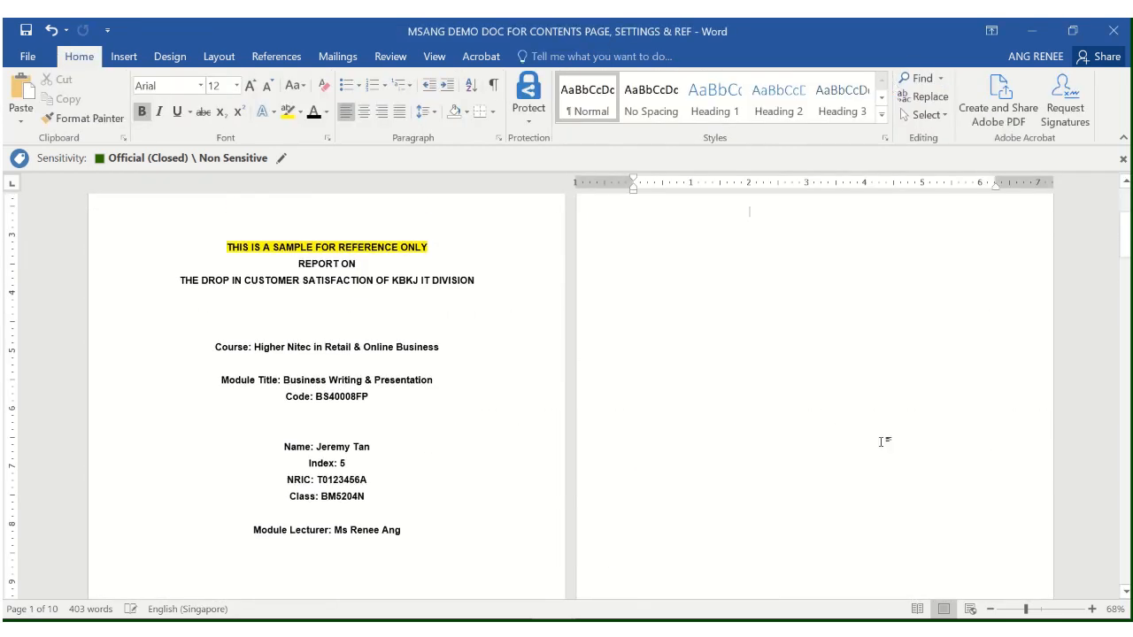
scroll(882, 443, down, 4)
scroll(883, 442, down, 10)
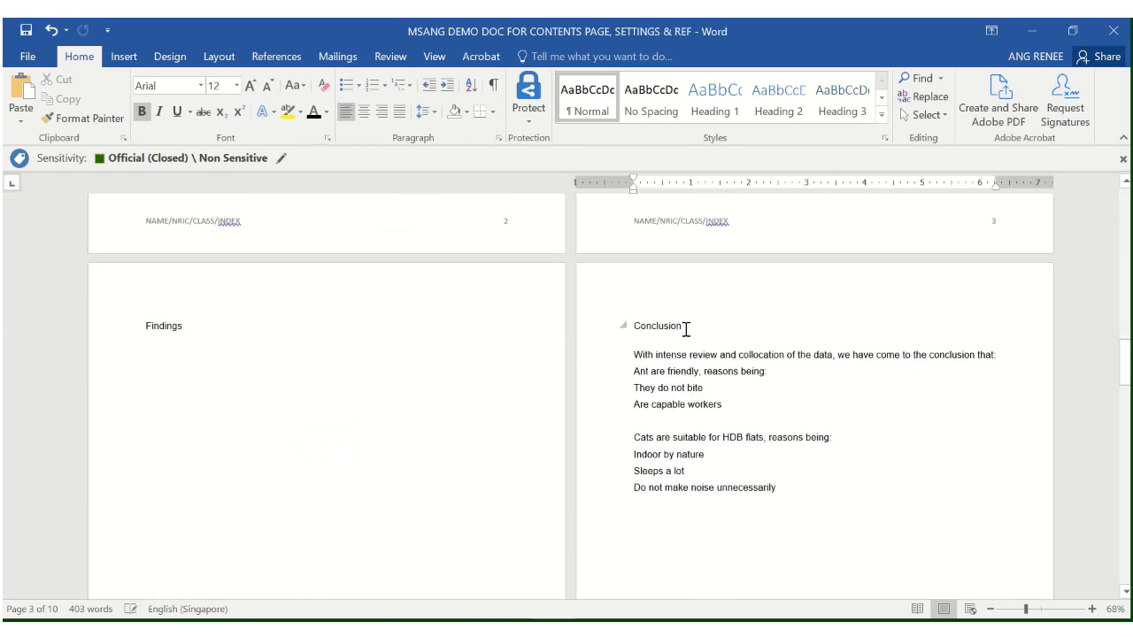
double_click(634, 326)
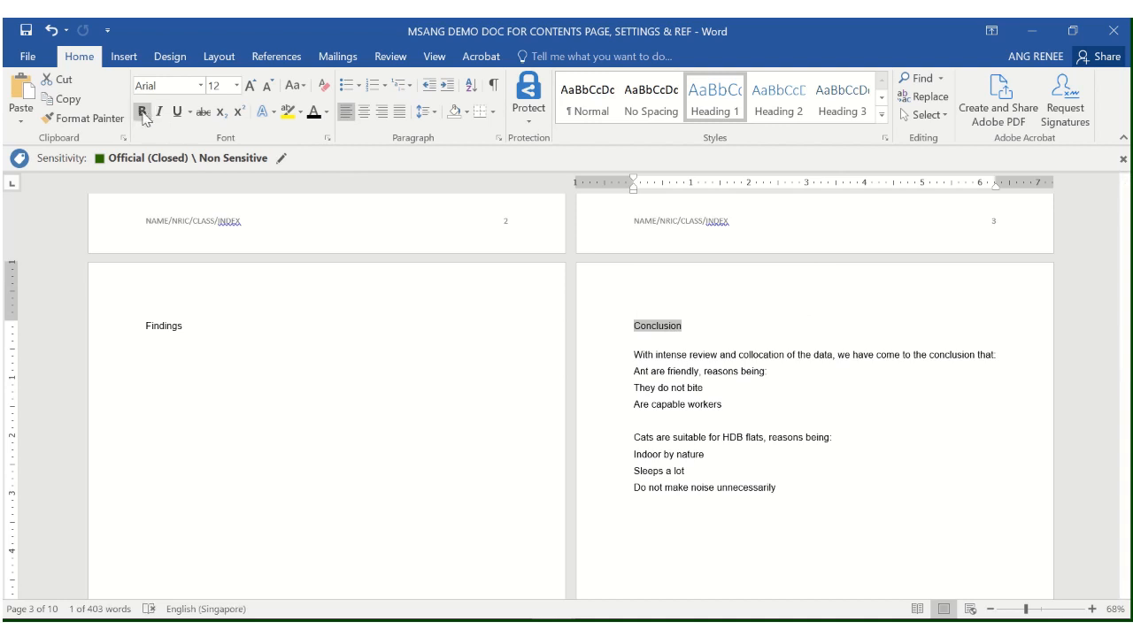
Go back to the contents page and check the entries in the table of contents
scroll(316, 326, up, 10)
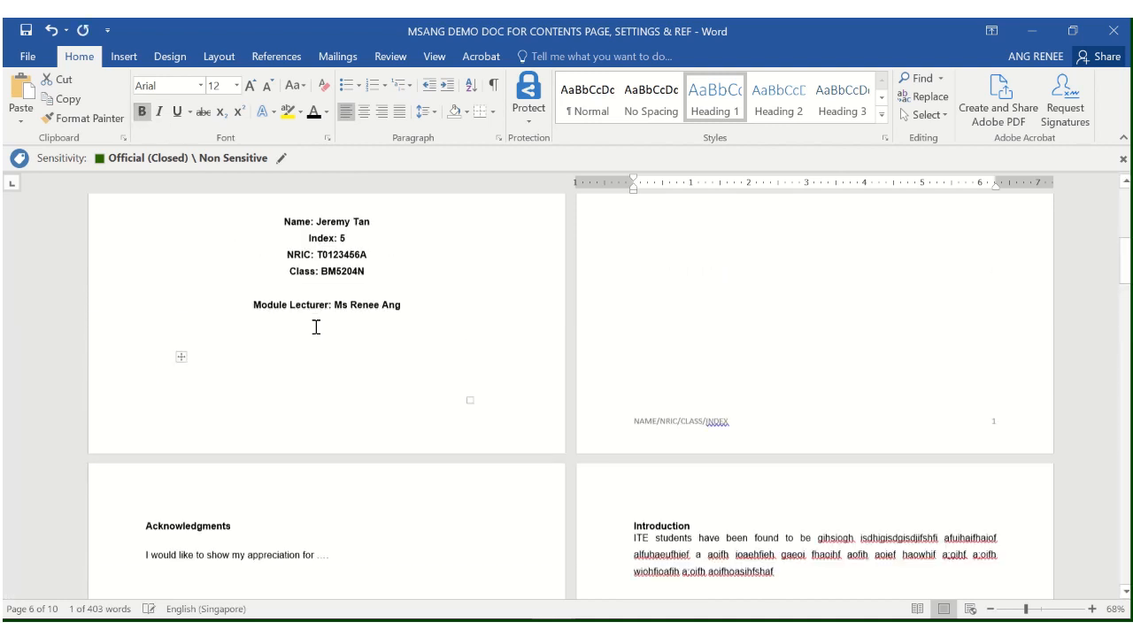
scroll(316, 326, up, 3)
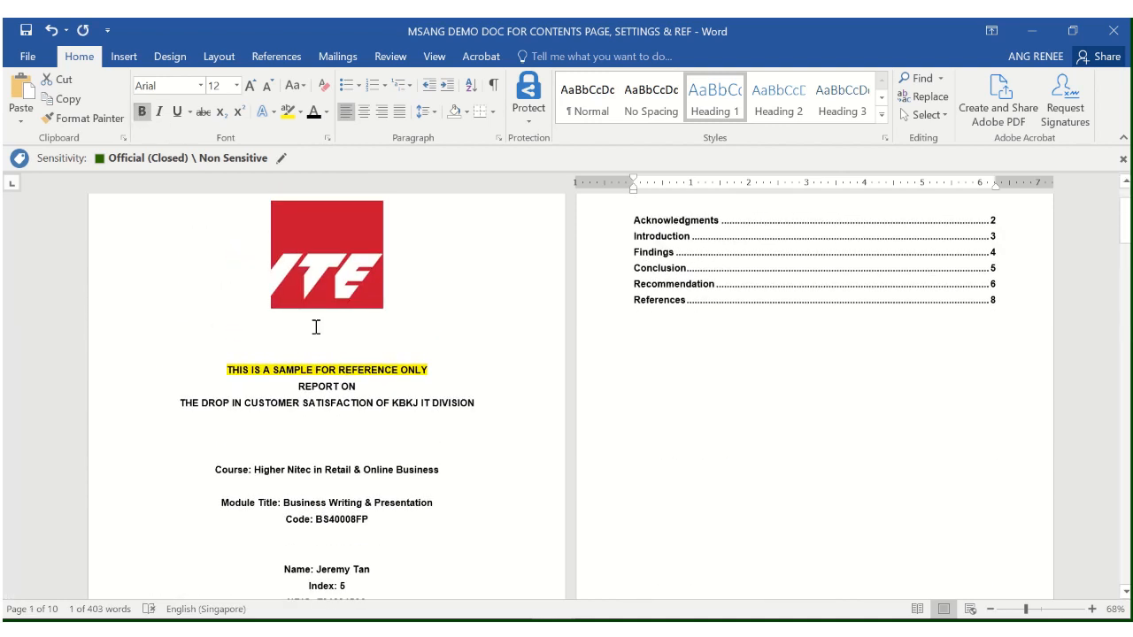
scroll(316, 327, up, 2)
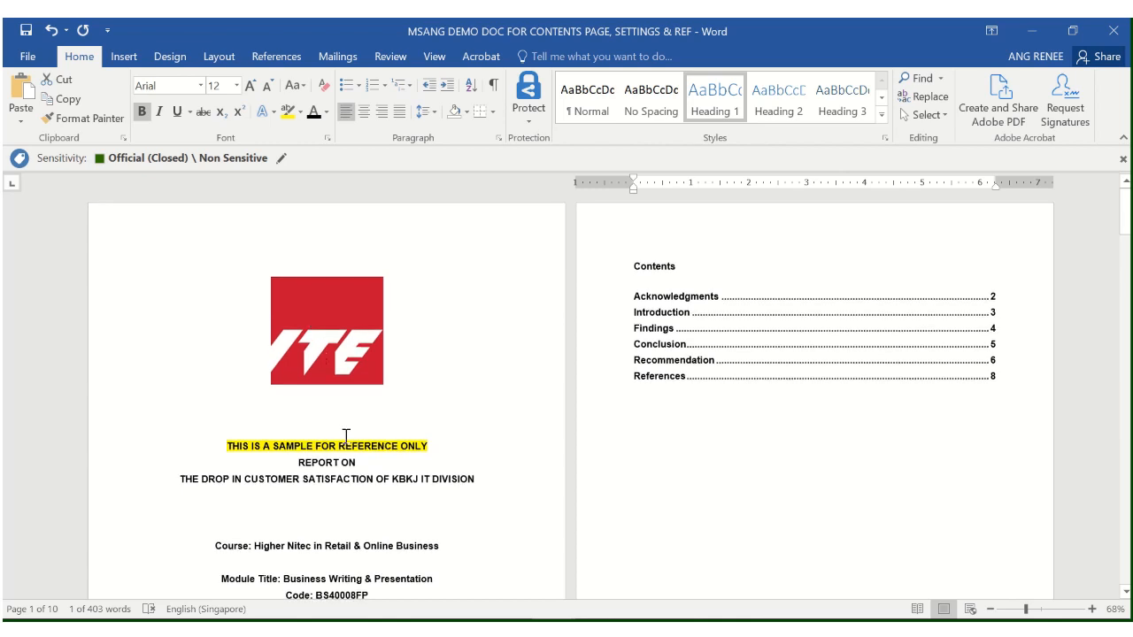